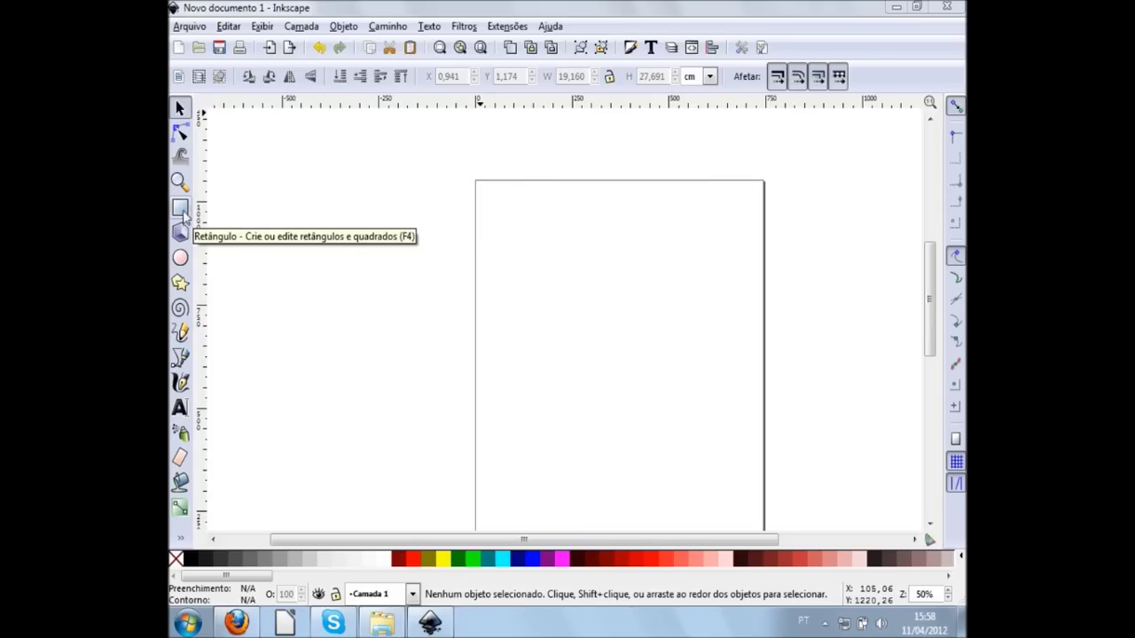
# Draw a teal rectangle about 614 × 364 px across the upper part of the page.
pyautogui.click(181, 210)
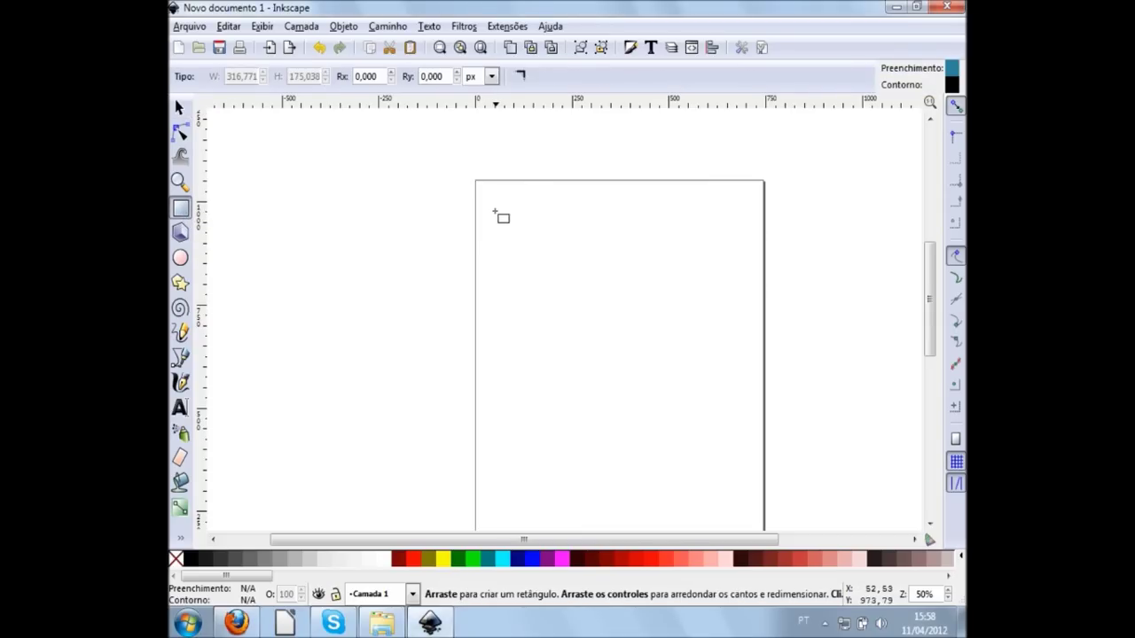
pyautogui.moveTo(484, 202); pyautogui.dragTo(676, 264)
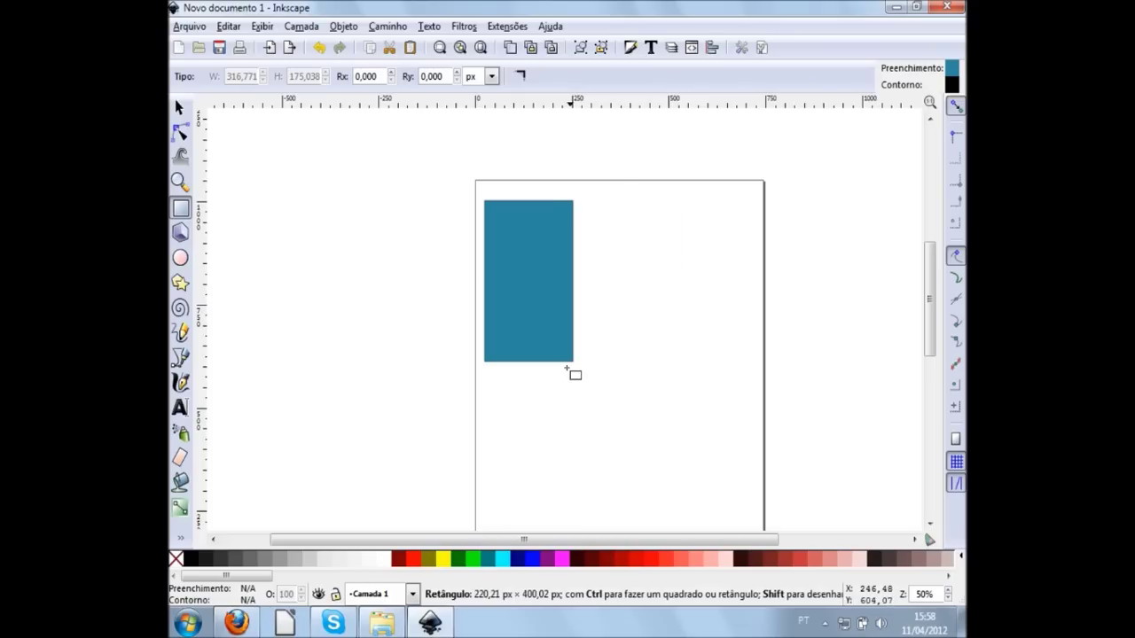
pyautogui.moveTo(676, 264); pyautogui.dragTo(723, 350)
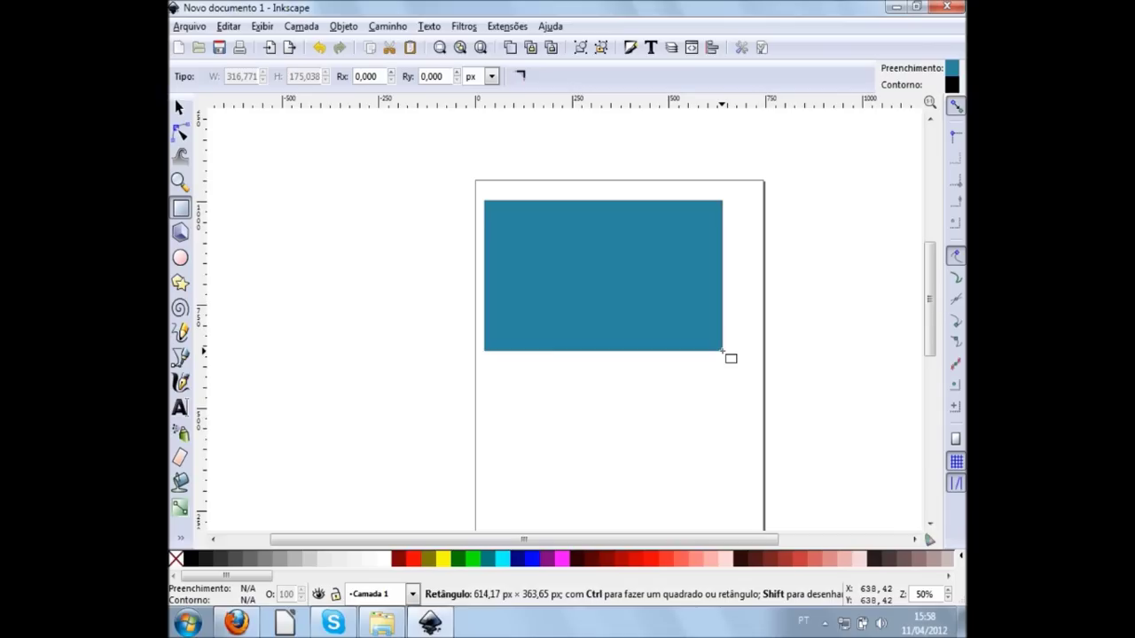
pyautogui.moveTo(723, 350); pyautogui.dragTo(722, 351)
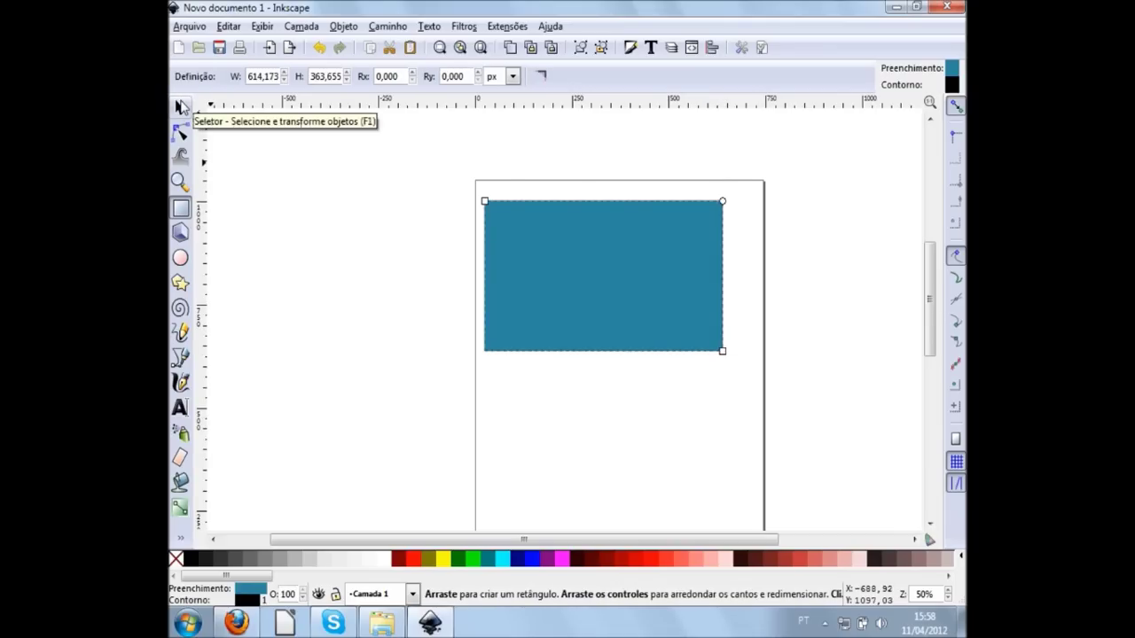
# With the Selector, show the rectangle's dimensions in centimetres.
pyautogui.click(180, 107)
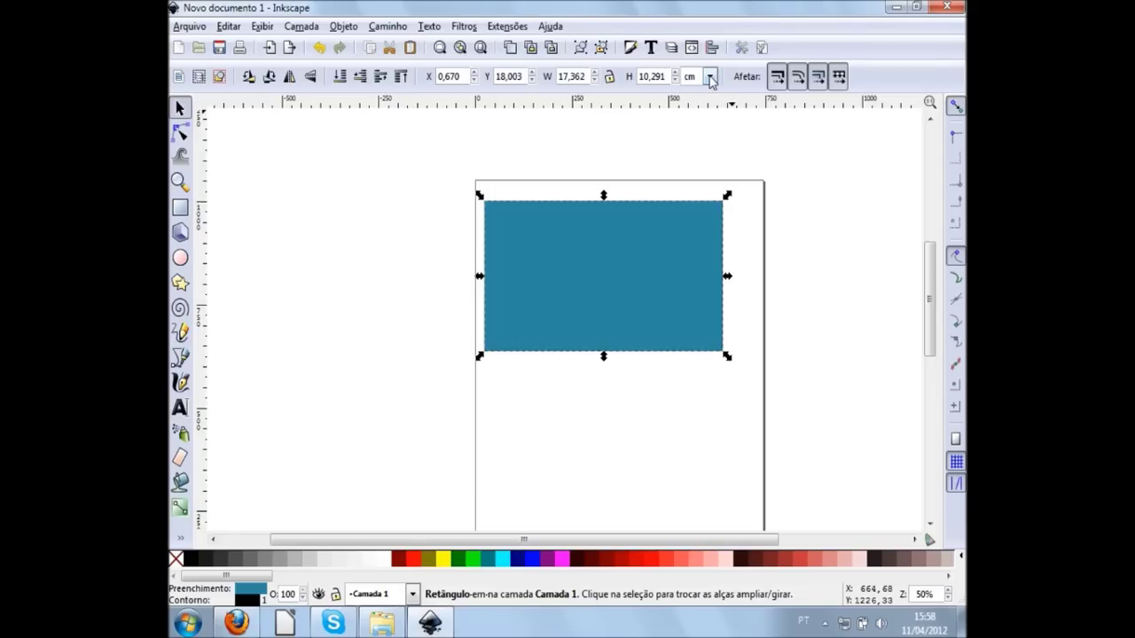
pyautogui.click(711, 78)
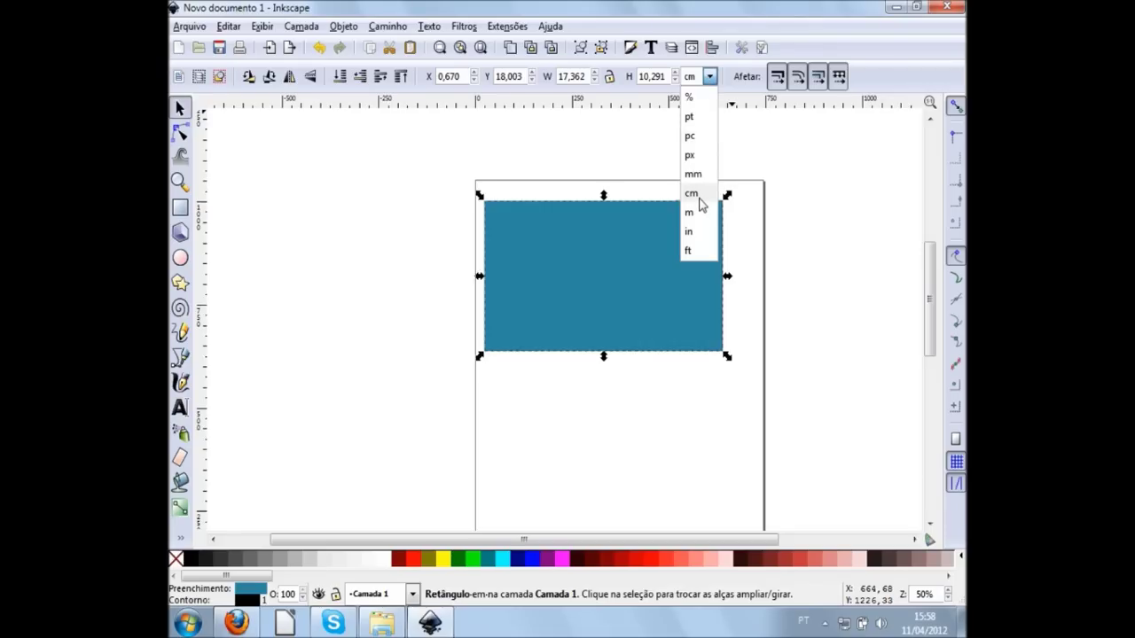
pyautogui.click(701, 155)
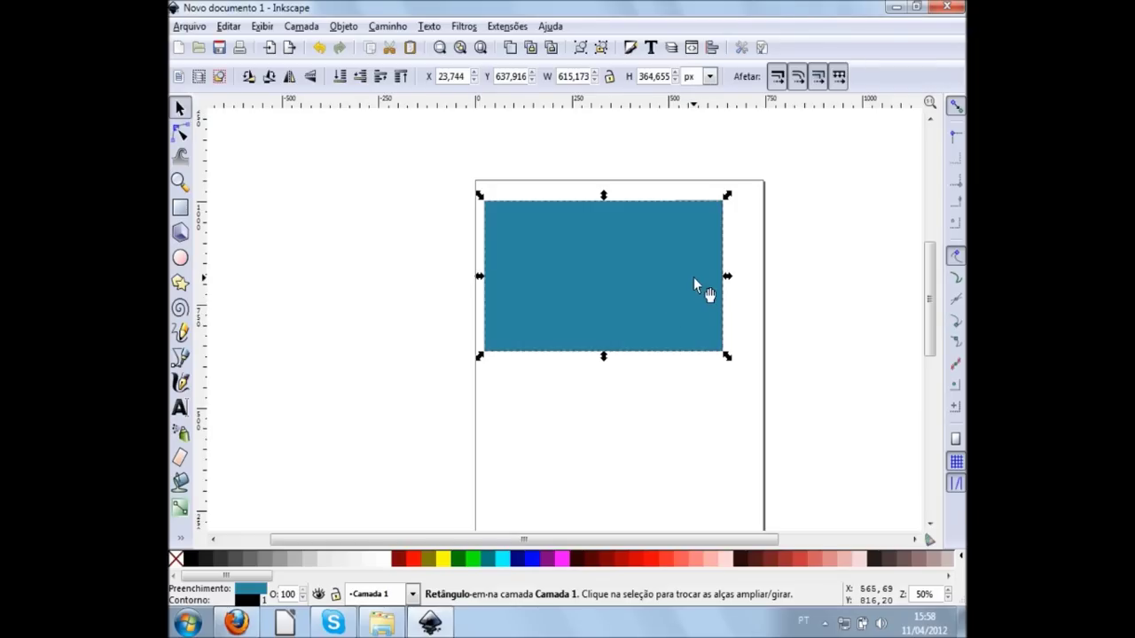
pyautogui.click(709, 80)
pyautogui.click(693, 194)
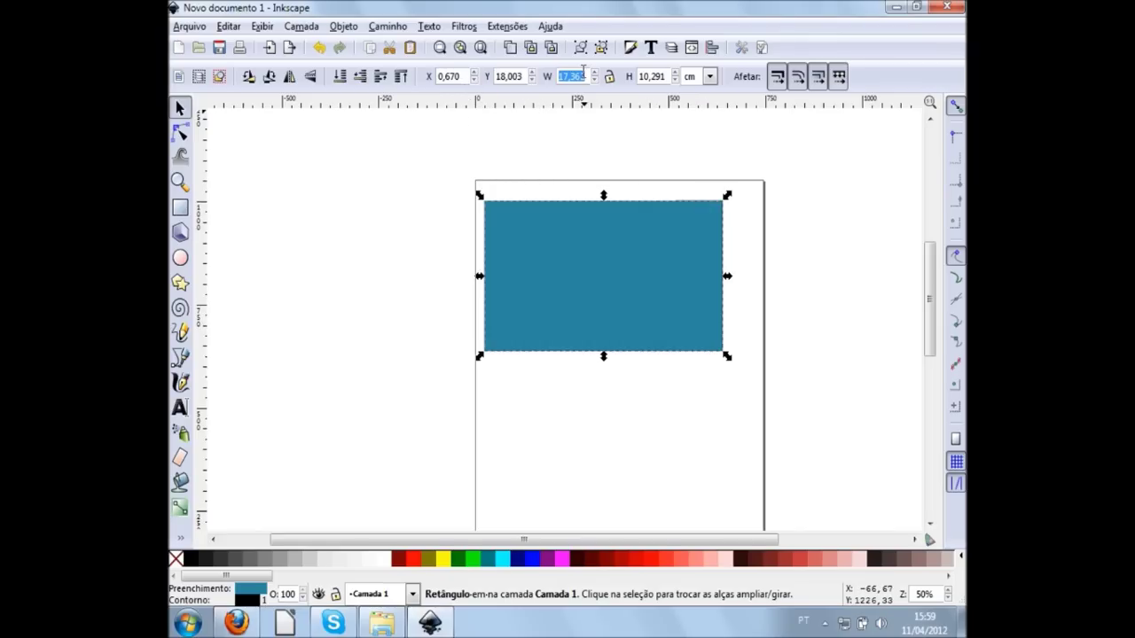
# Resize the rectangle to 9 cm wide by 5 cm tall.
pyautogui.moveTo(559, 76); pyautogui.dragTo(589, 77)
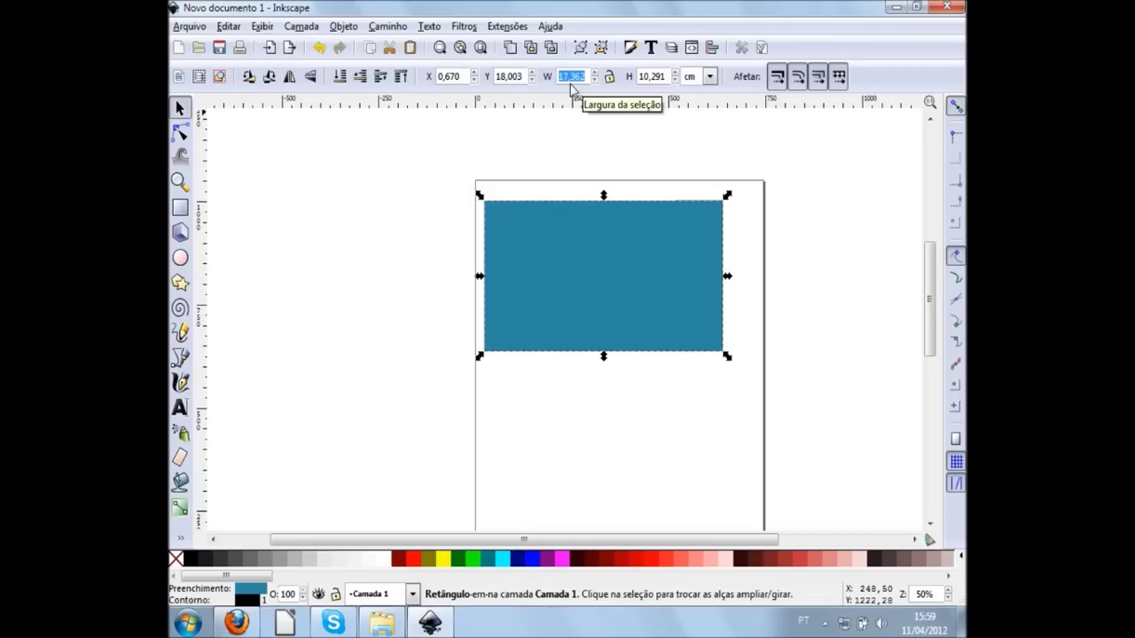
pyautogui.write('9')
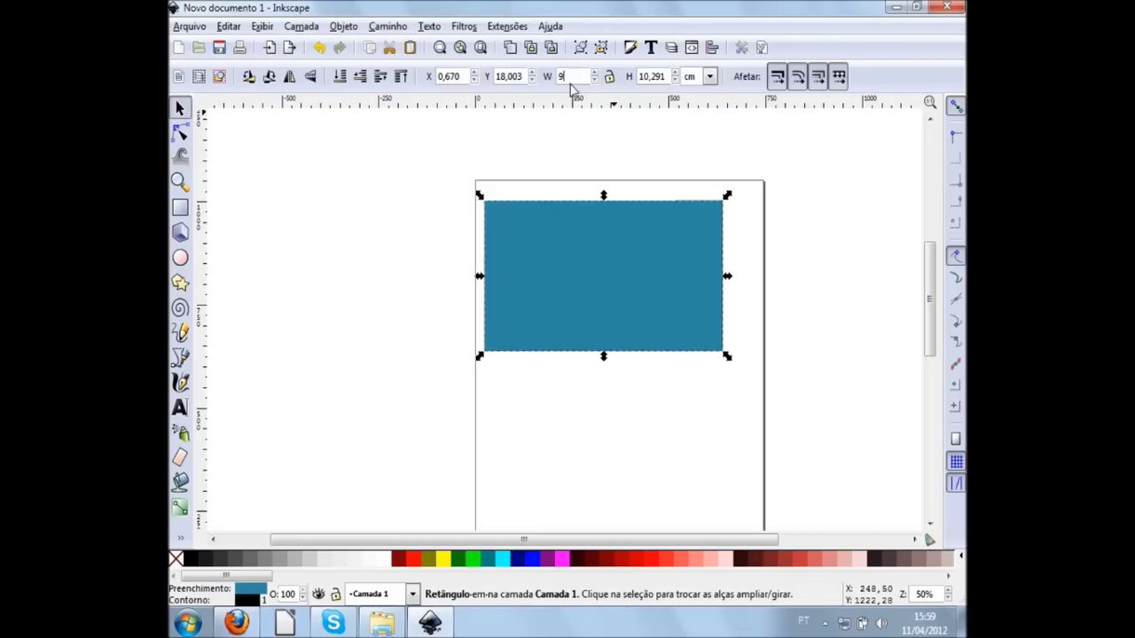
pyautogui.press('Return')
pyautogui.doubleClick(664, 77)
pyautogui.write('5')
pyautogui.press('Return')
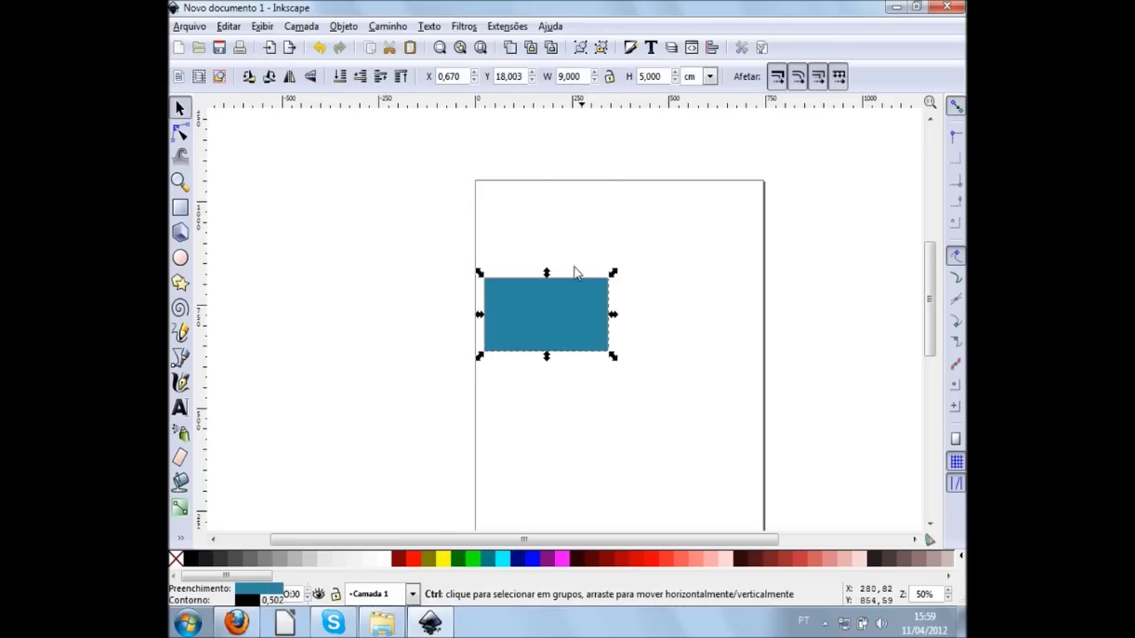
# Move the rectangle to the page's top-left corner.
pyautogui.scroll(2, 574, 273)
pyautogui.moveTo(526, 388); pyautogui.dragTo(519, 233)
pyautogui.hotkey('ctrl', 'z')
pyautogui.moveTo(514, 363)
pyautogui.mouseDown()
pyautogui.moveTo(496, 333)
pyautogui.moveTo(514, 340)
pyautogui.mouseUp()
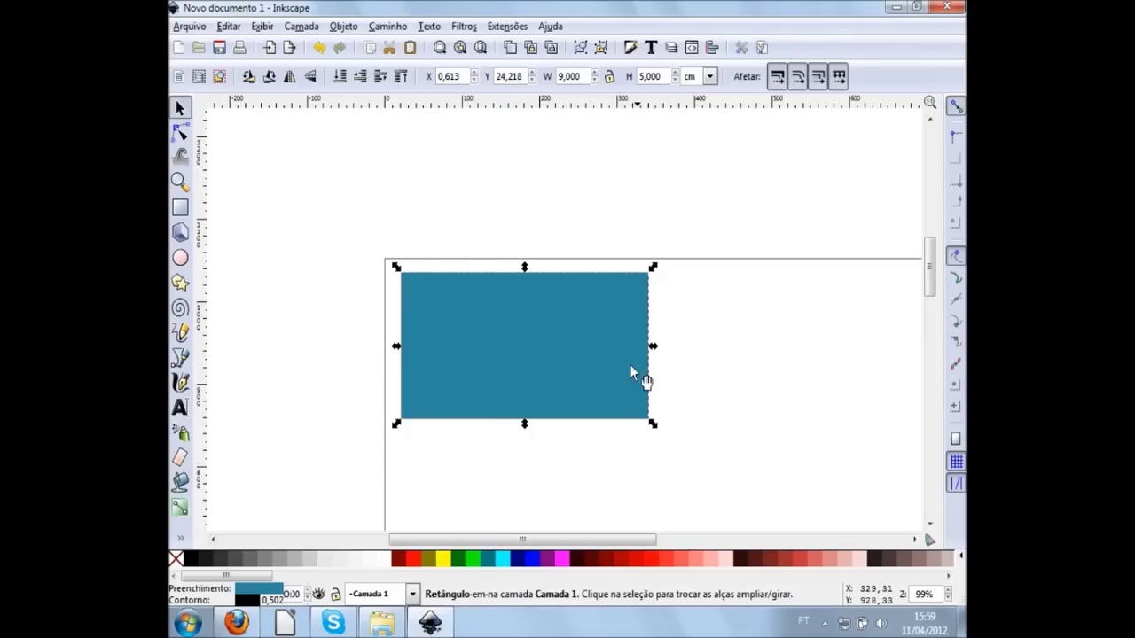
pyautogui.click(589, 369)
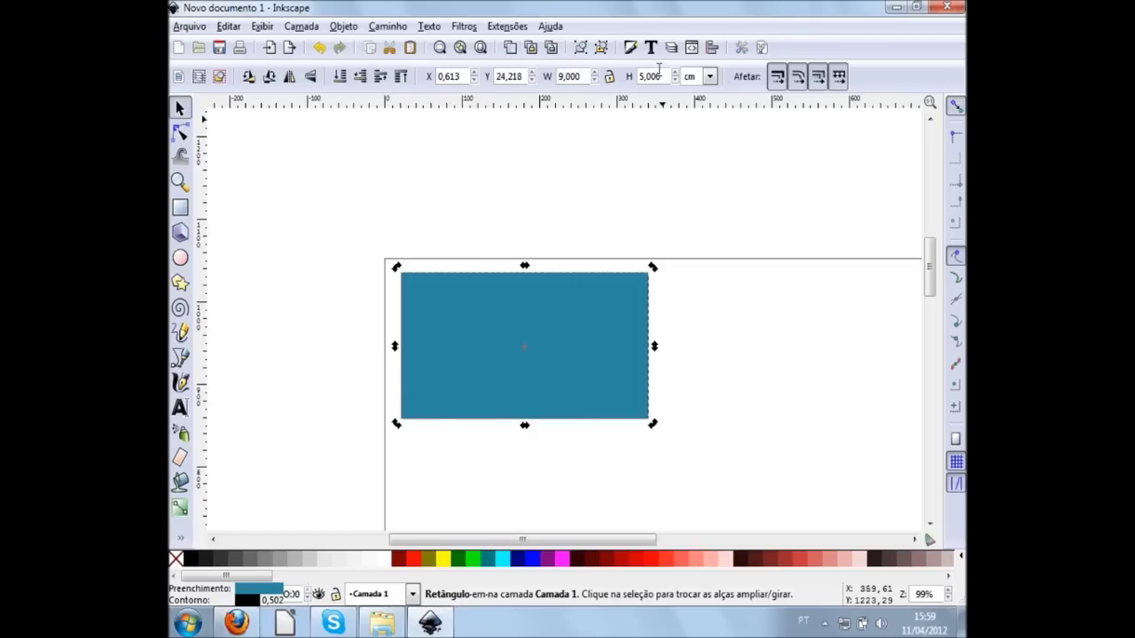
# Try a 6 cm height, restore the rectangle to 5 cm, and deselect it.
pyautogui.tripleClick(659, 77)
pyautogui.write('6')
pyautogui.press('Return')
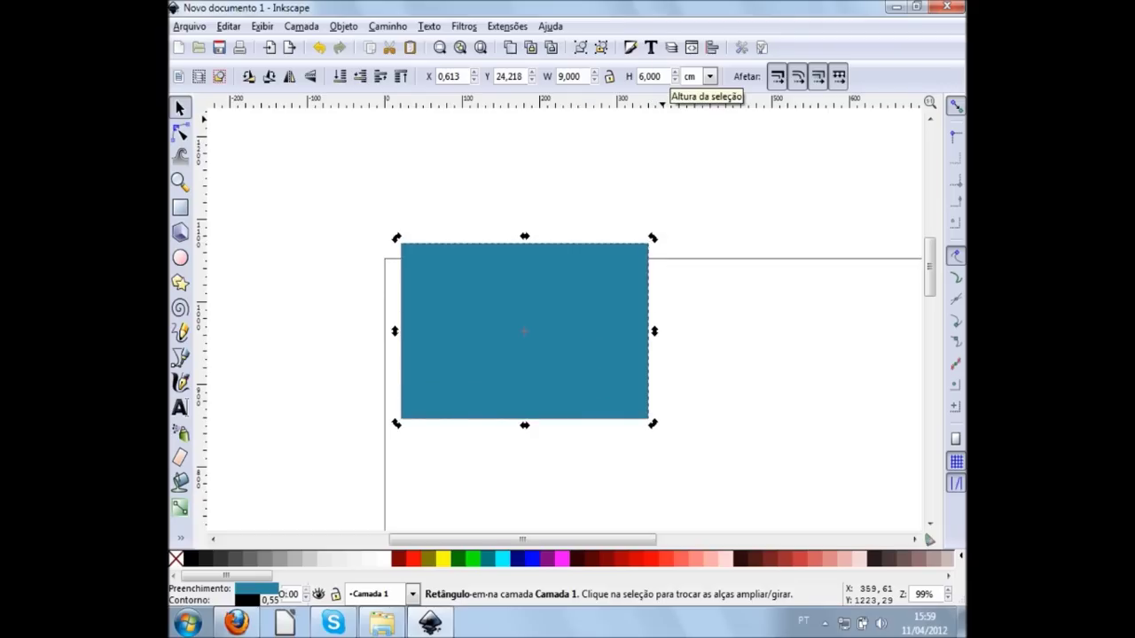
pyautogui.tripleClick(660, 76)
pyautogui.write('5')
pyautogui.press('Return')
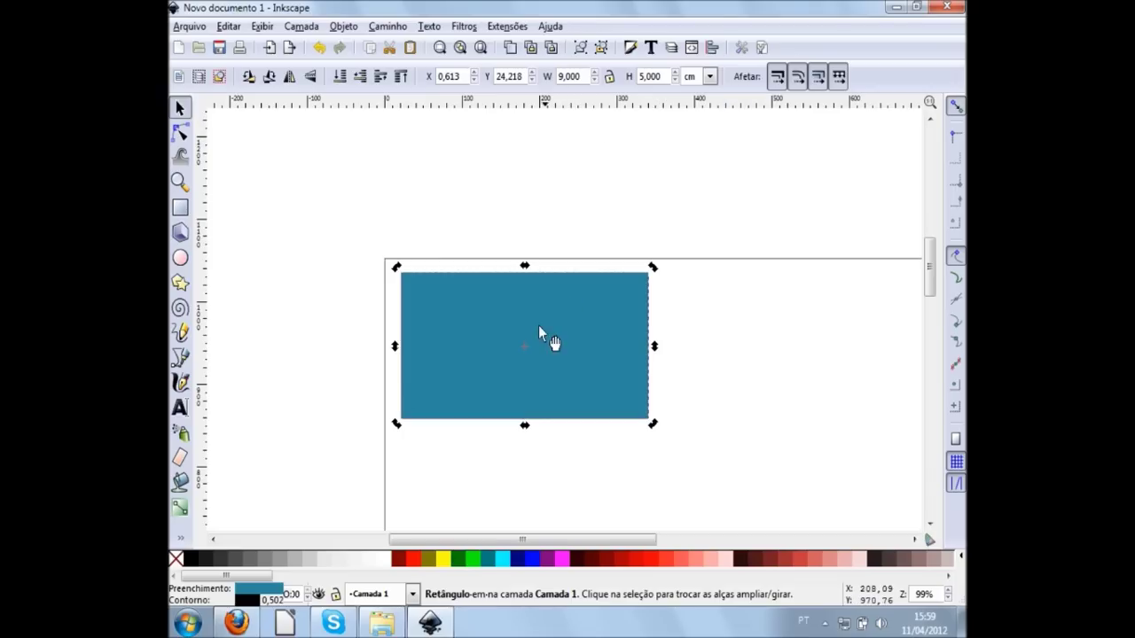
pyautogui.click(396, 467)
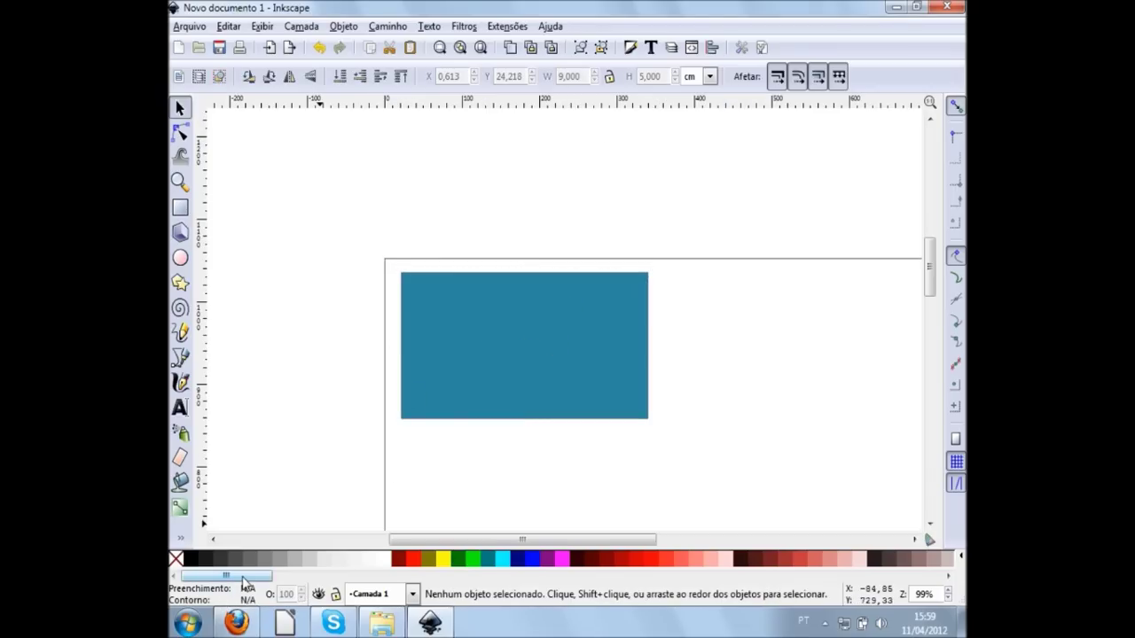
# Drag a vertical white-to-teal linear gradient across the rectangle and select its bottom stop.
pyautogui.moveTo(242, 578)
pyautogui.mouseDown()
pyautogui.moveTo(721, 578)
pyautogui.moveTo(578, 590)
pyautogui.moveTo(647, 589)
pyautogui.mouseUp()
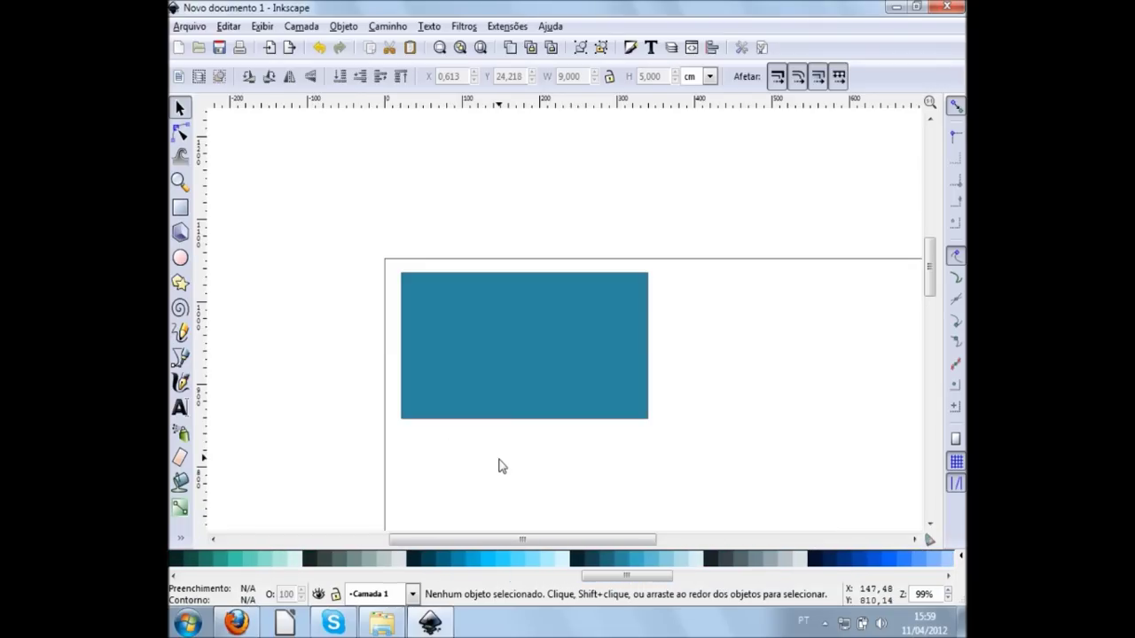
pyautogui.click(513, 345)
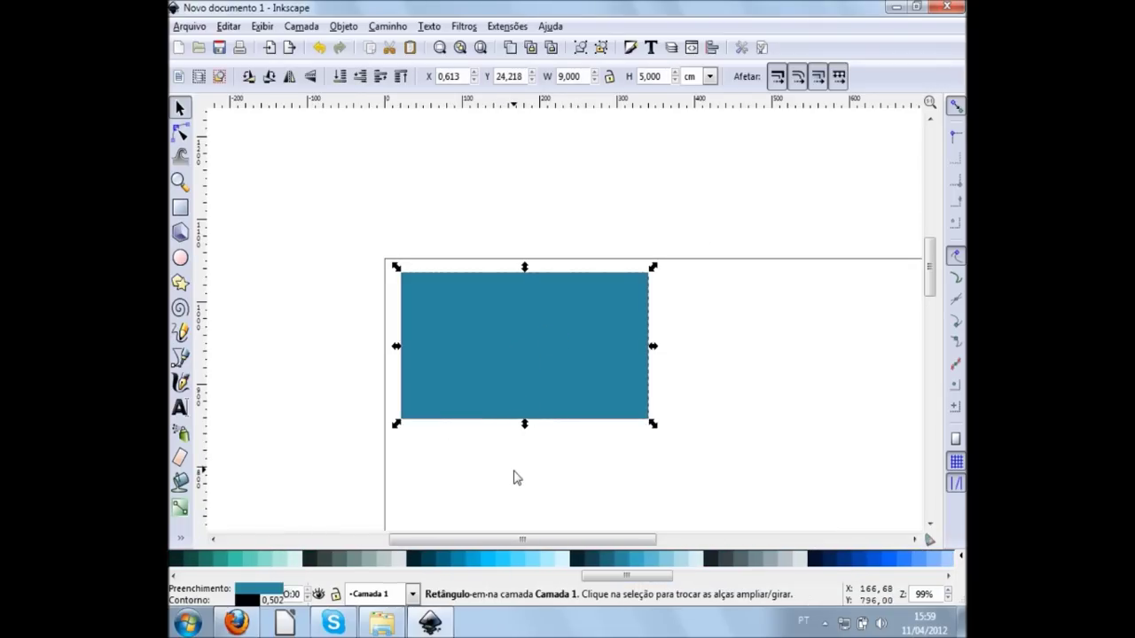
pyautogui.click(182, 510)
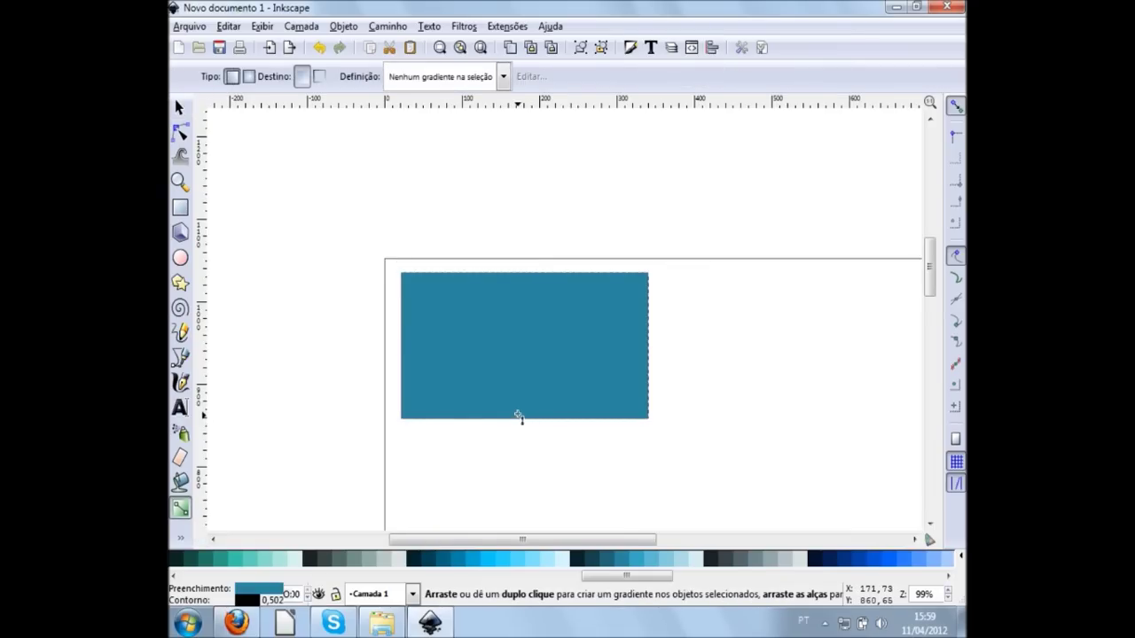
pyautogui.moveTo(518, 419); pyautogui.dragTo(521, 274)
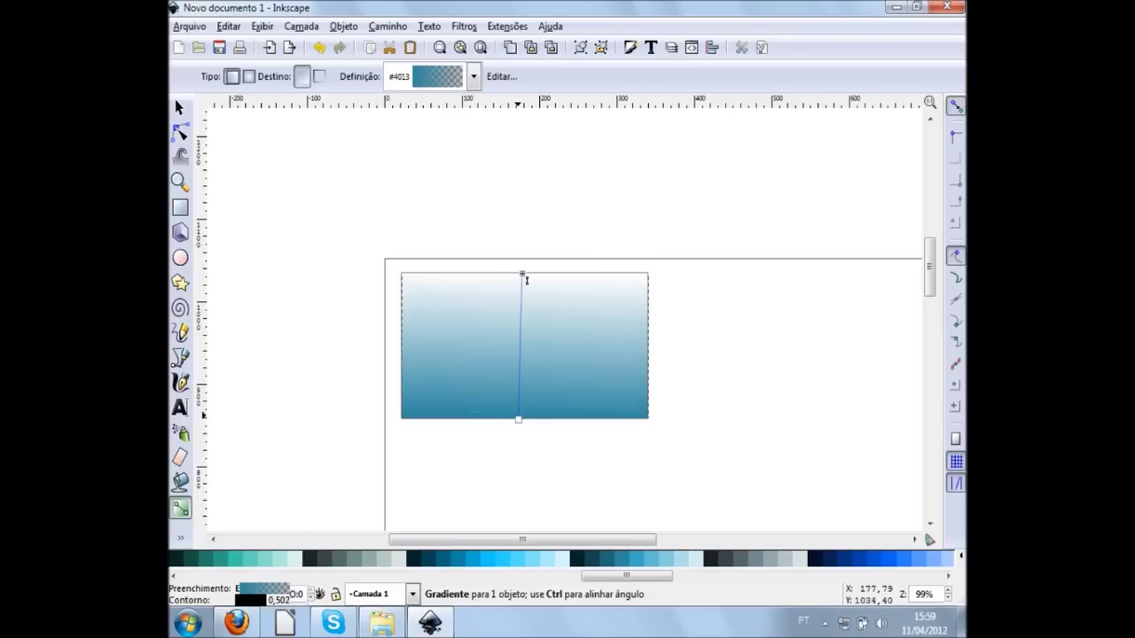
pyautogui.moveTo(520, 274)
pyautogui.mouseDown()
pyautogui.moveTo(591, 312)
pyautogui.moveTo(529, 282)
pyautogui.mouseUp()
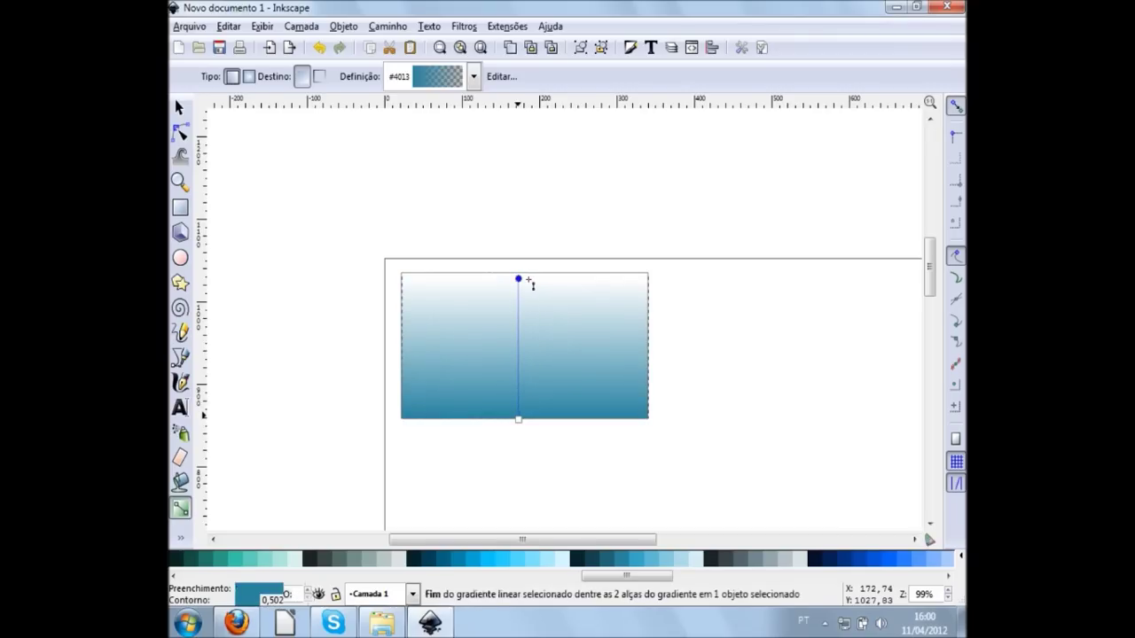
pyautogui.click(519, 420)
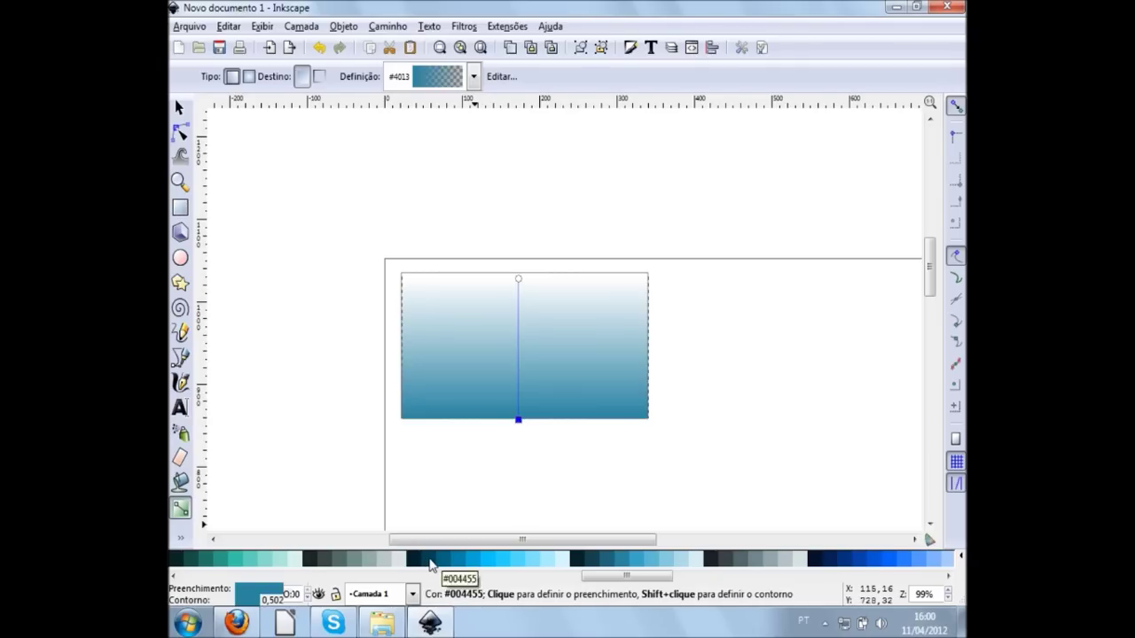
# Colour the gradient's bottom stop teal and its top stop pale blue #D5F6FF, then deselect.
pyautogui.click(431, 562)
pyautogui.click(443, 562)
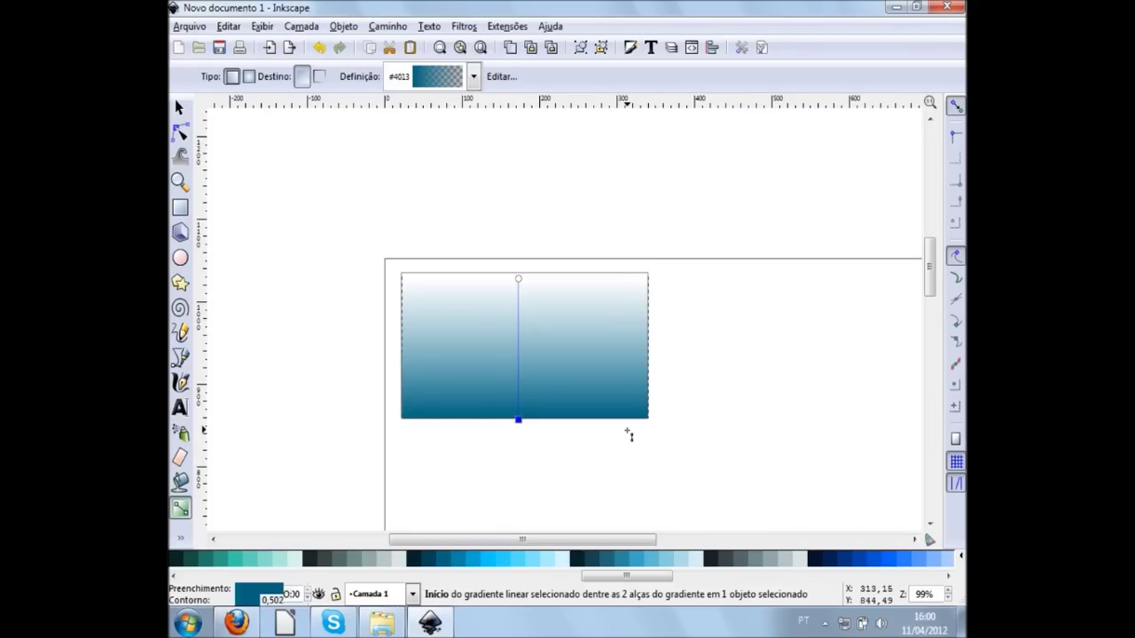
pyautogui.click(519, 281)
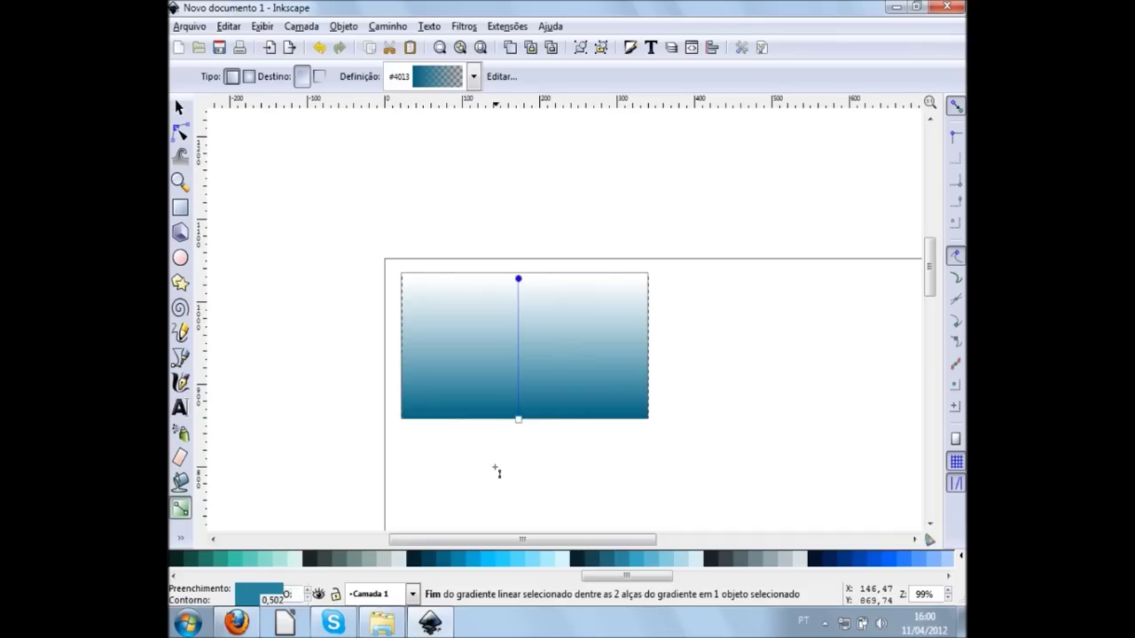
pyautogui.click(485, 560)
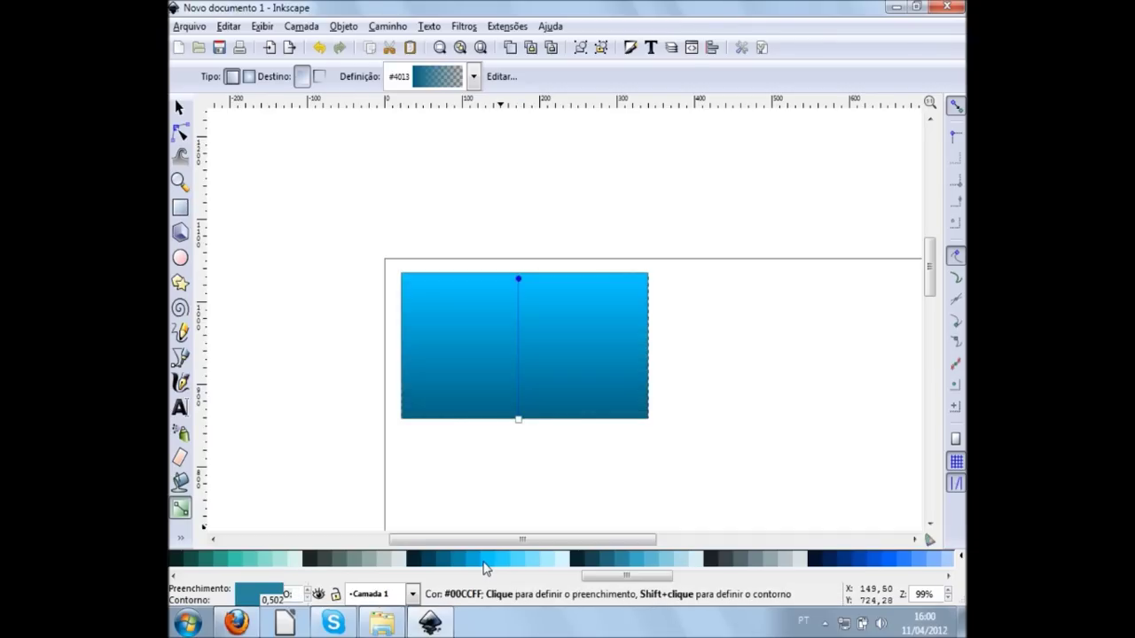
pyautogui.click(528, 561)
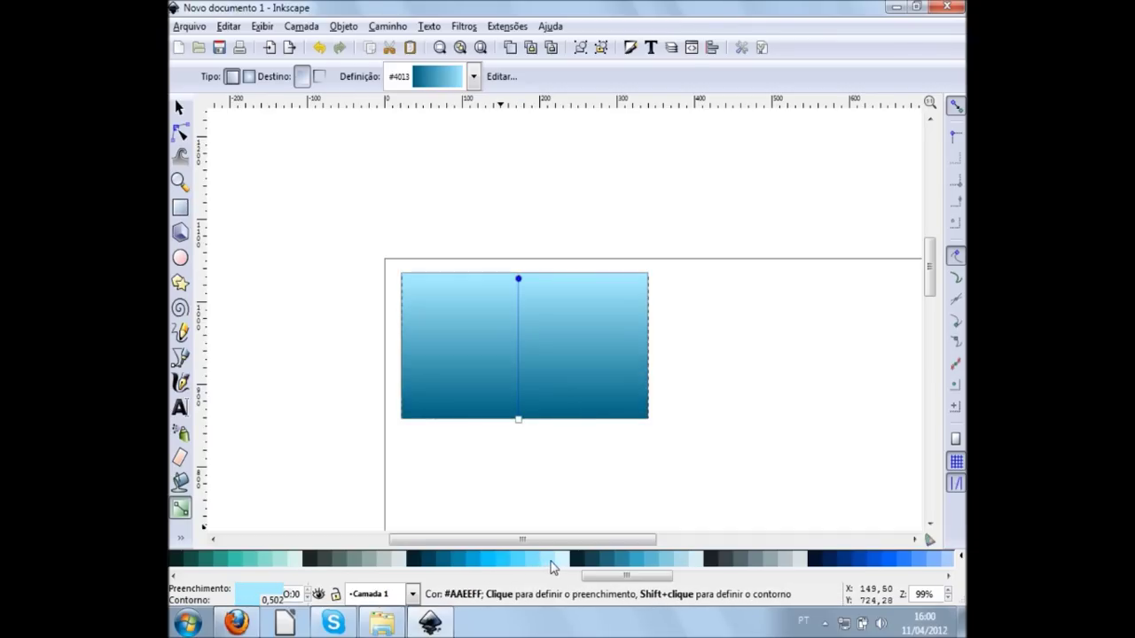
pyautogui.click(561, 561)
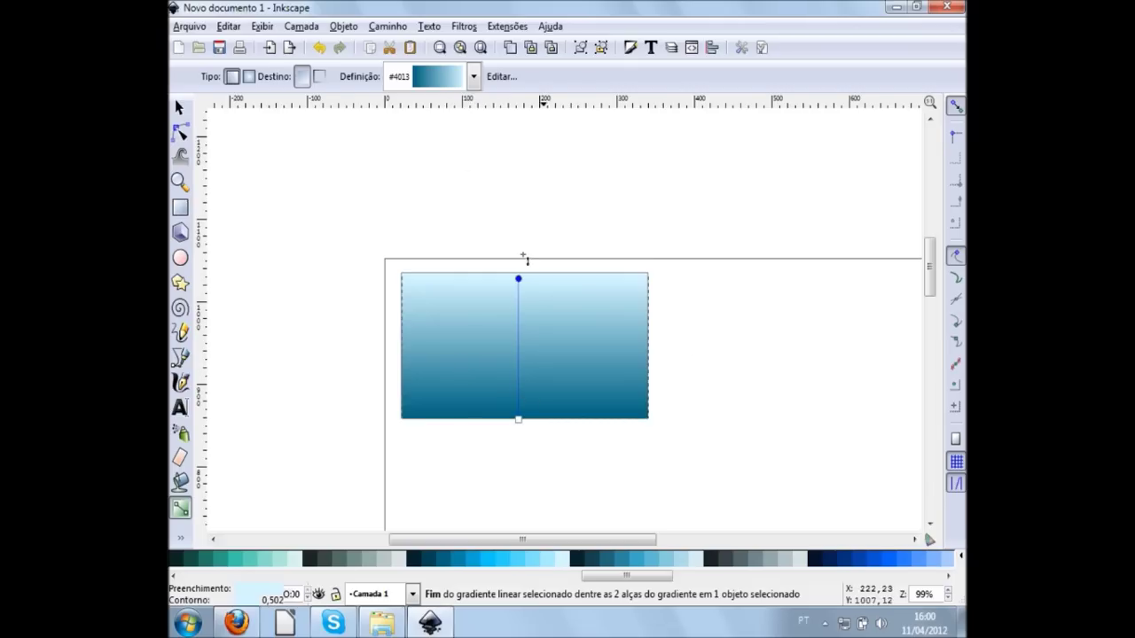
pyautogui.click(179, 107)
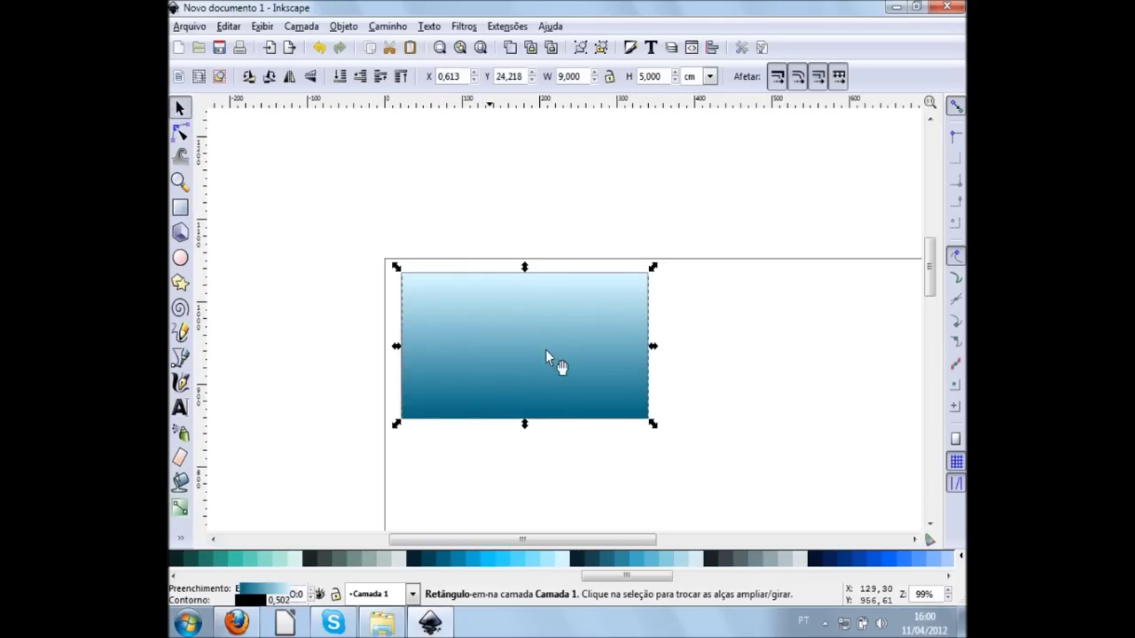
pyautogui.click(415, 453)
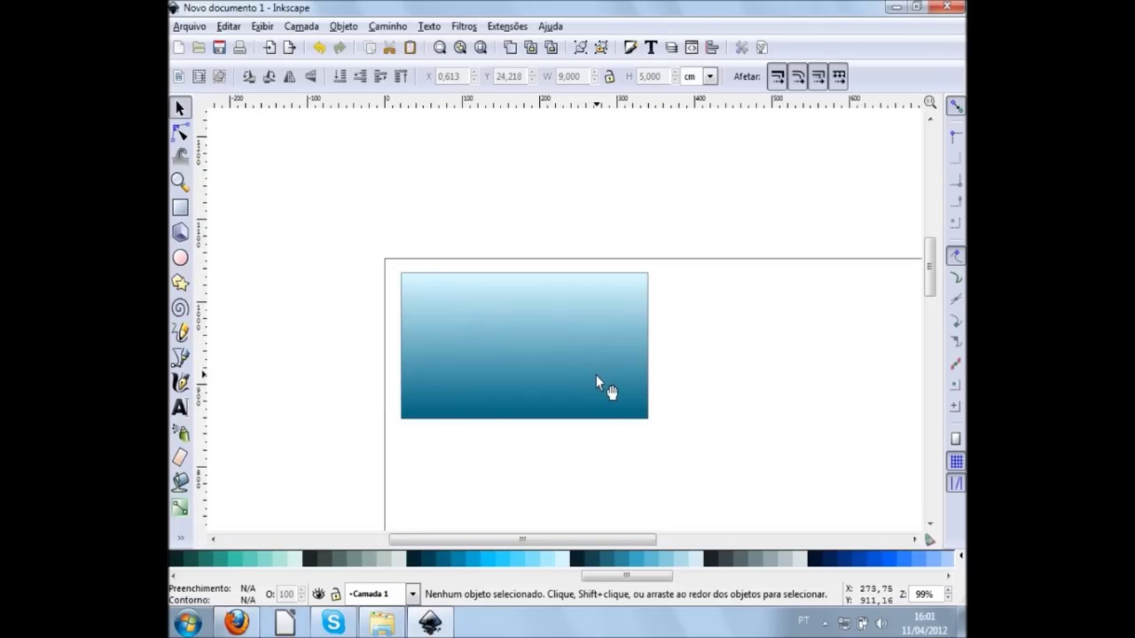
# Pick the Text tool from the left toolbox.
pyautogui.click(180, 407)
# Type 'TV Guarapa' at the card's top-left and confirm it uses Segoe UI.
pyautogui.click(421, 310)
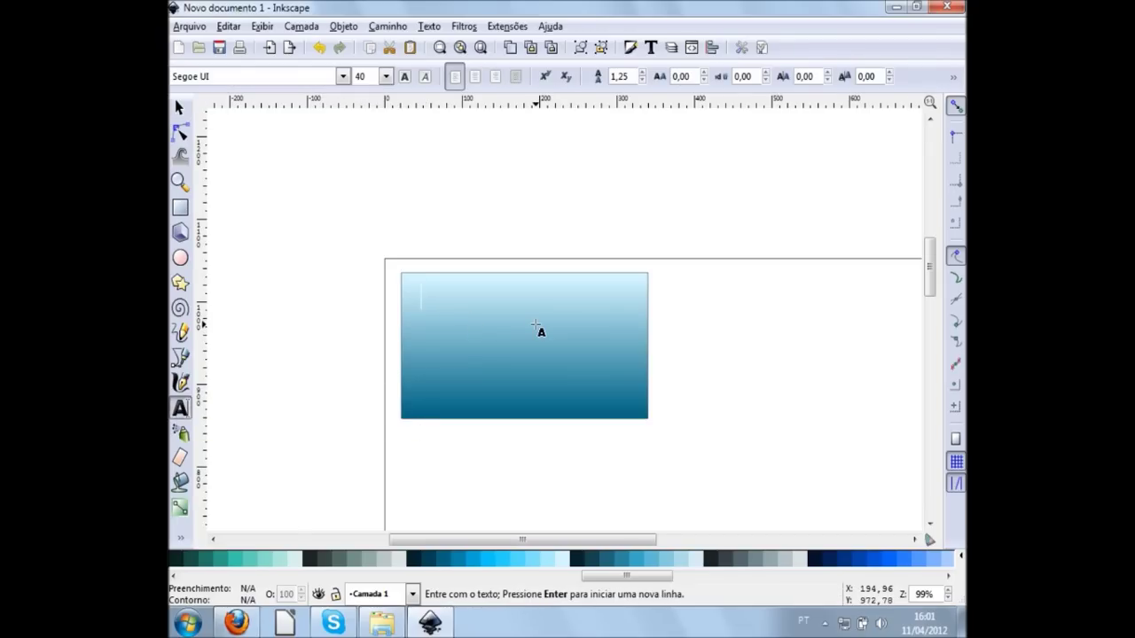
pyautogui.write('TV ')
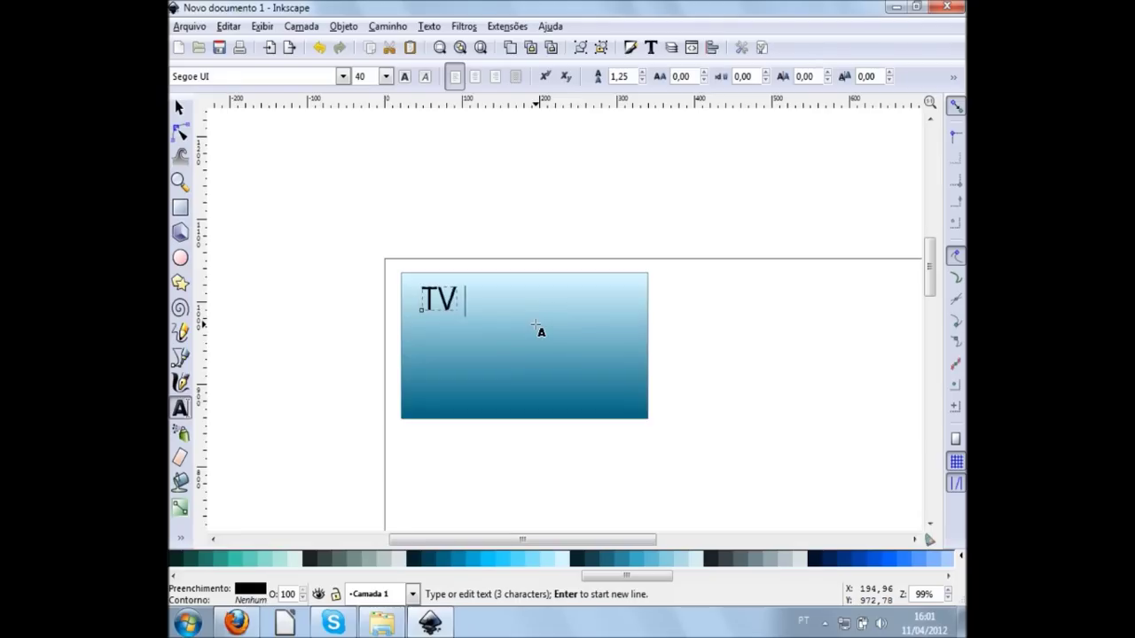
pyautogui.write('Guara')
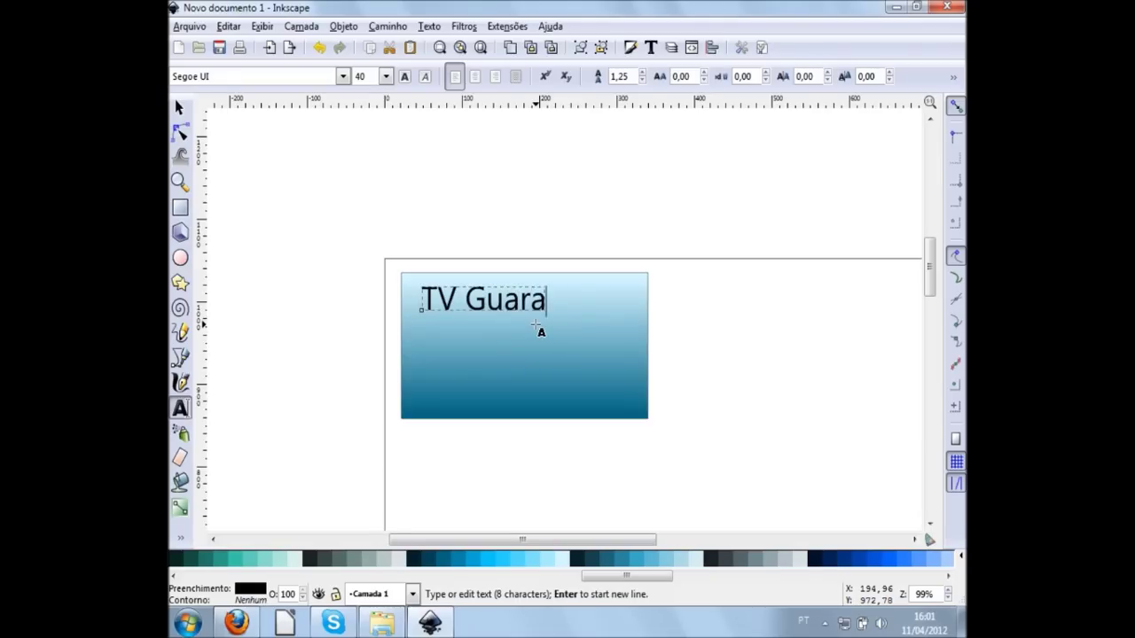
pyautogui.write('pa')
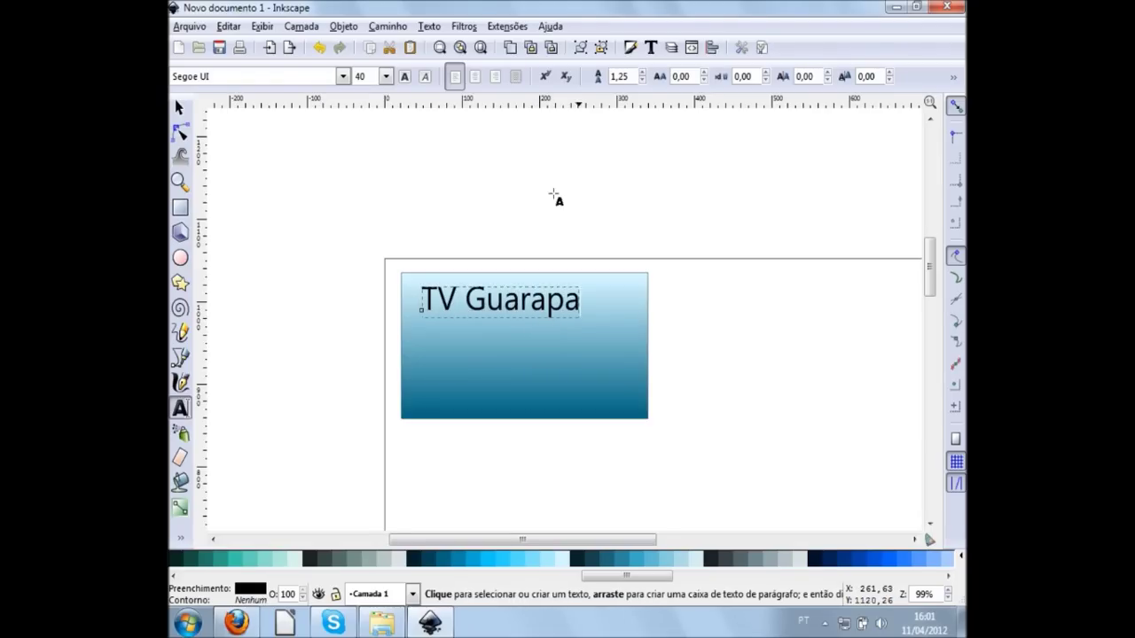
pyautogui.hotkey('ctrl', 'a')
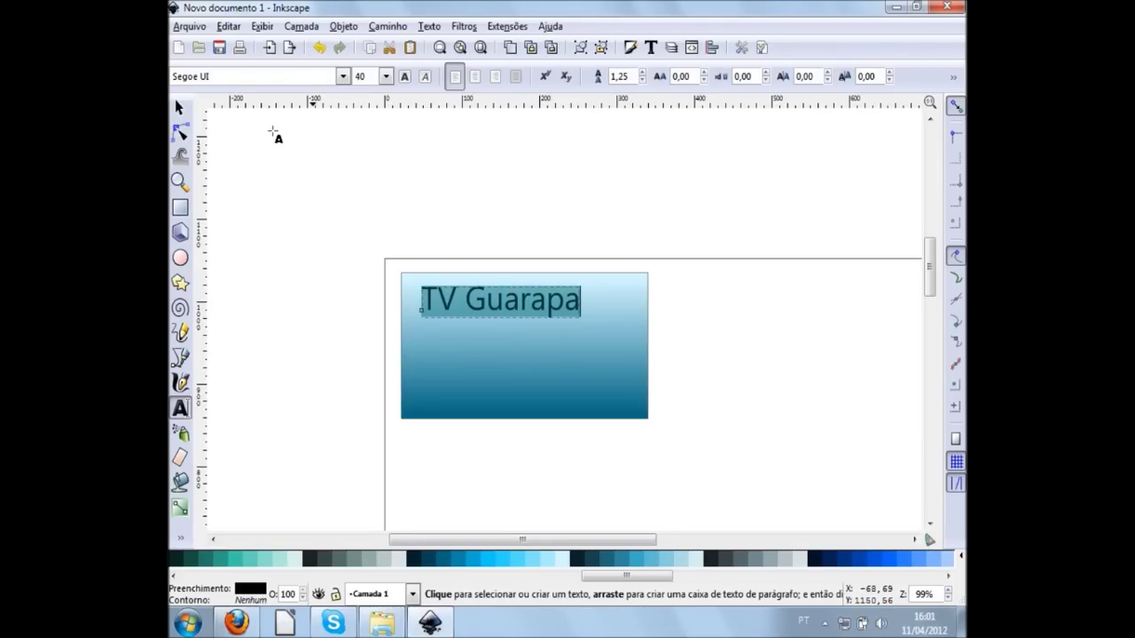
pyautogui.click(342, 76)
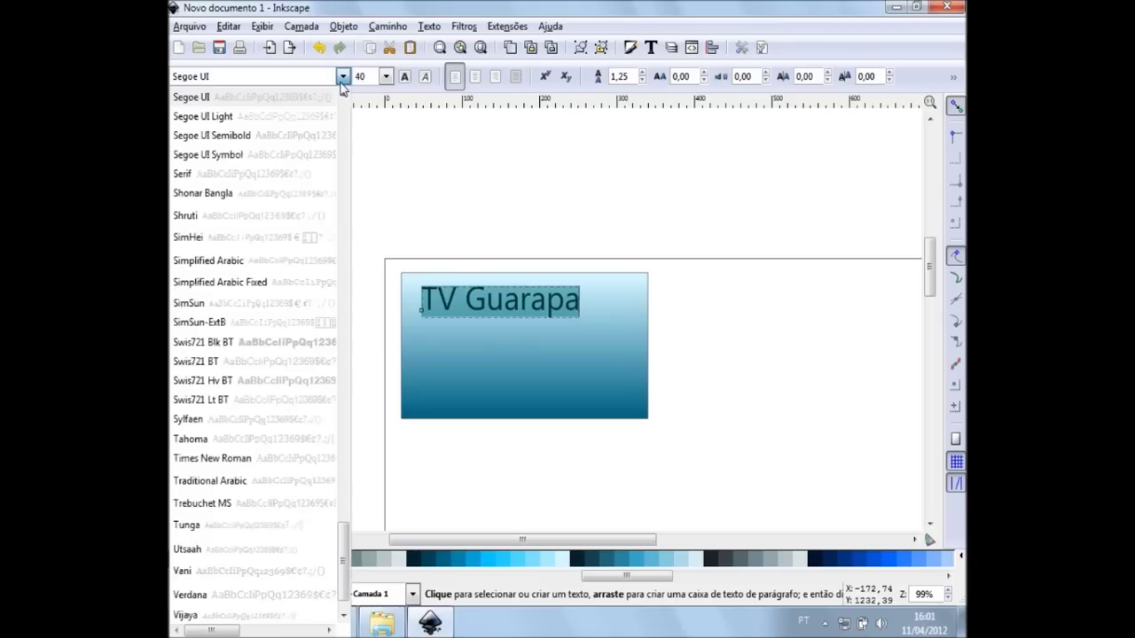
pyautogui.click(216, 99)
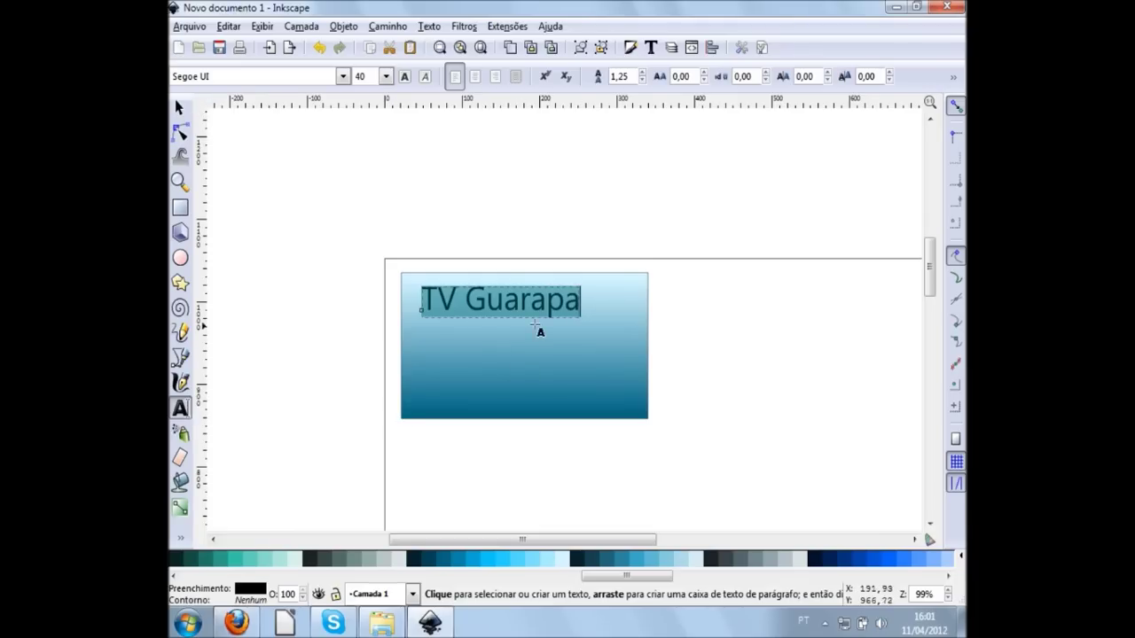
pyautogui.moveTo(422, 306); pyautogui.dragTo(582, 302)
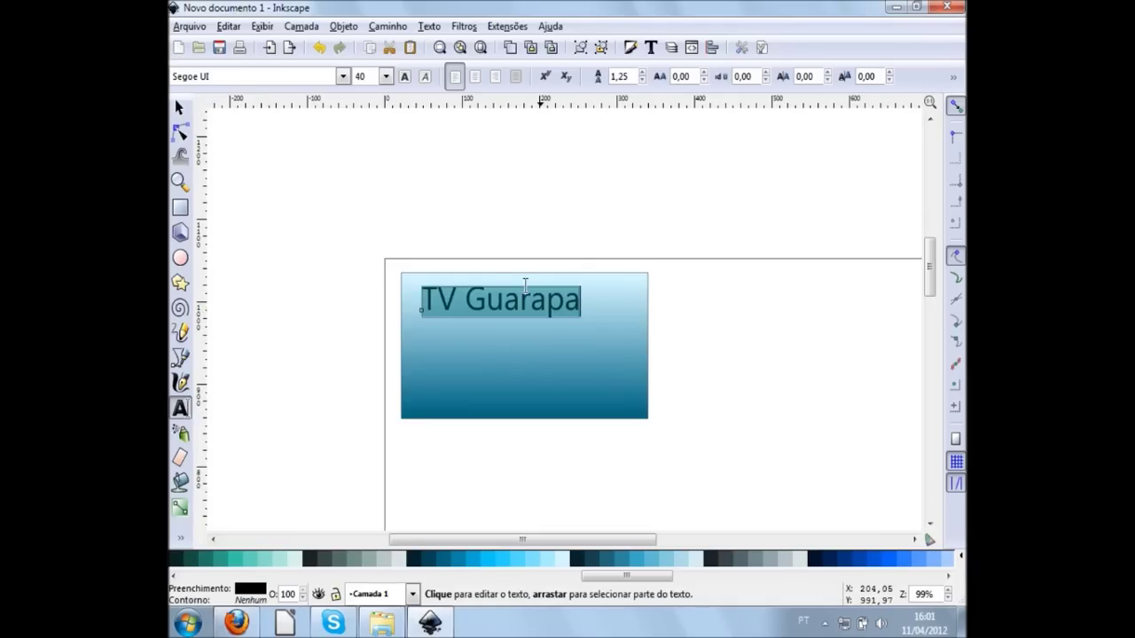
# Bold the title and scale it to about 7.6 × 1.8 cm across the card.
pyautogui.click(404, 80)
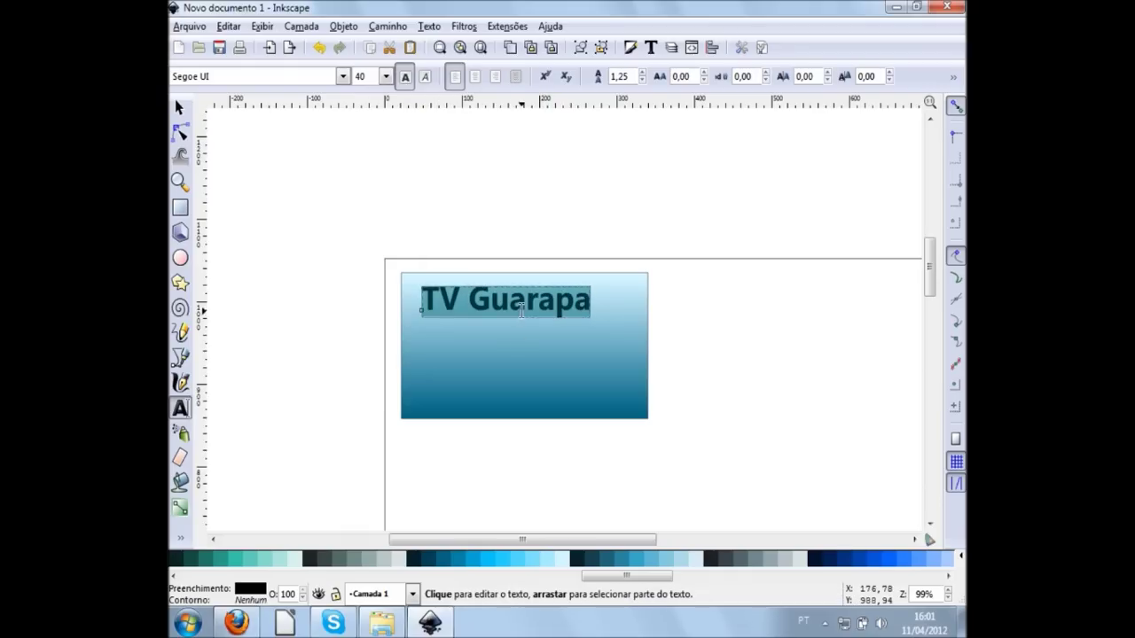
pyautogui.press('F1')
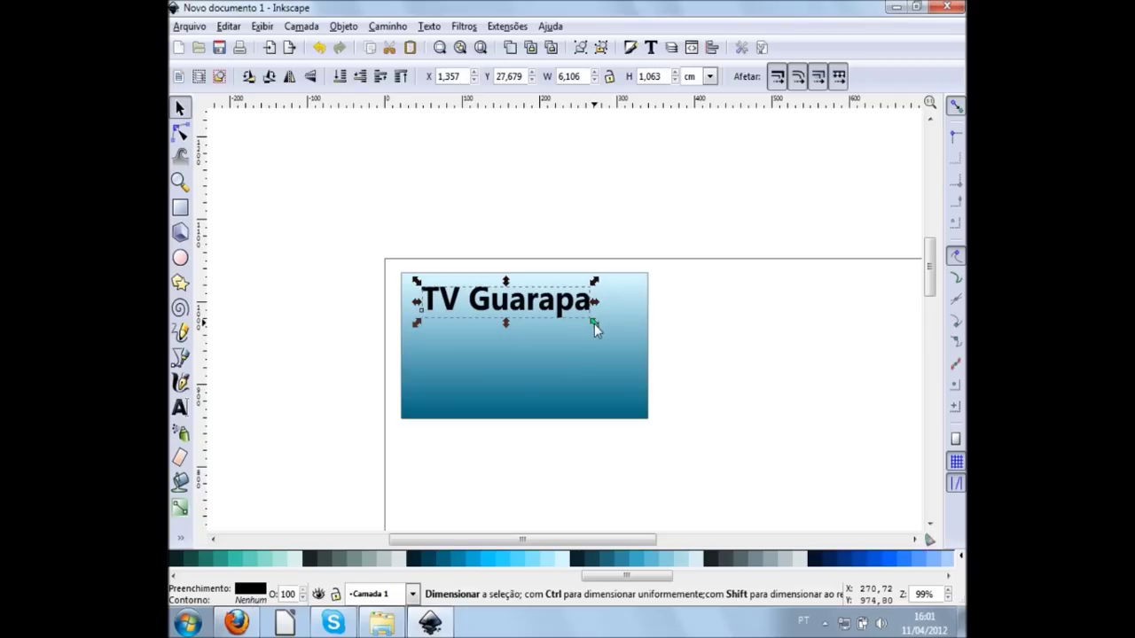
pyautogui.moveTo(594, 324); pyautogui.dragTo(650, 354)
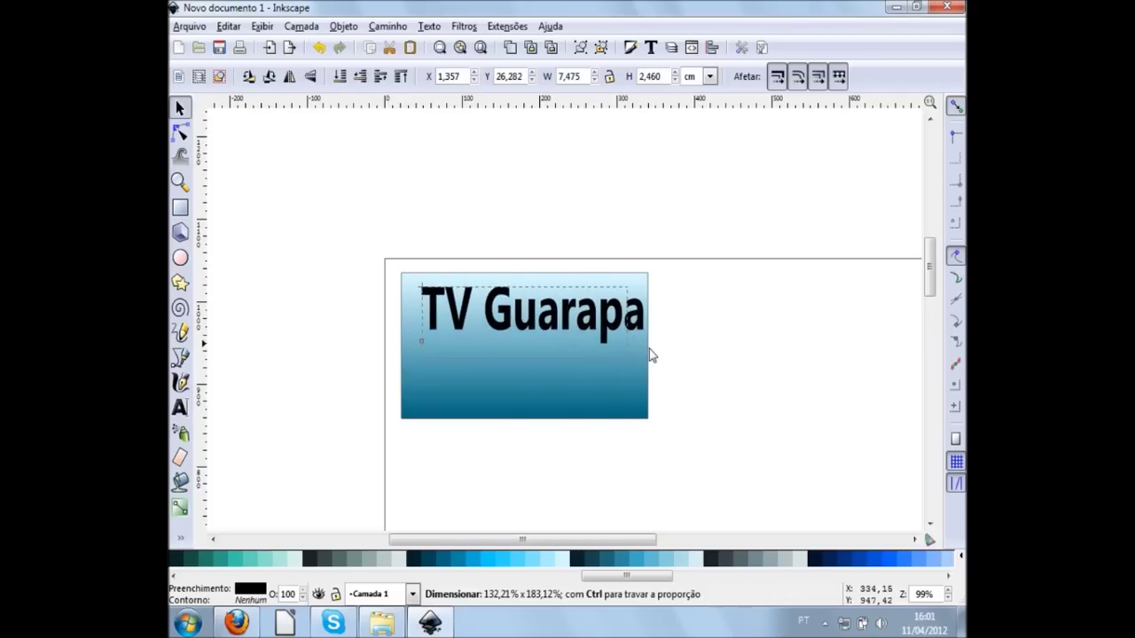
pyautogui.moveTo(649, 348)
pyautogui.mouseDown()
pyautogui.moveTo(540, 354)
pyautogui.moveTo(636, 345)
pyautogui.mouseUp()
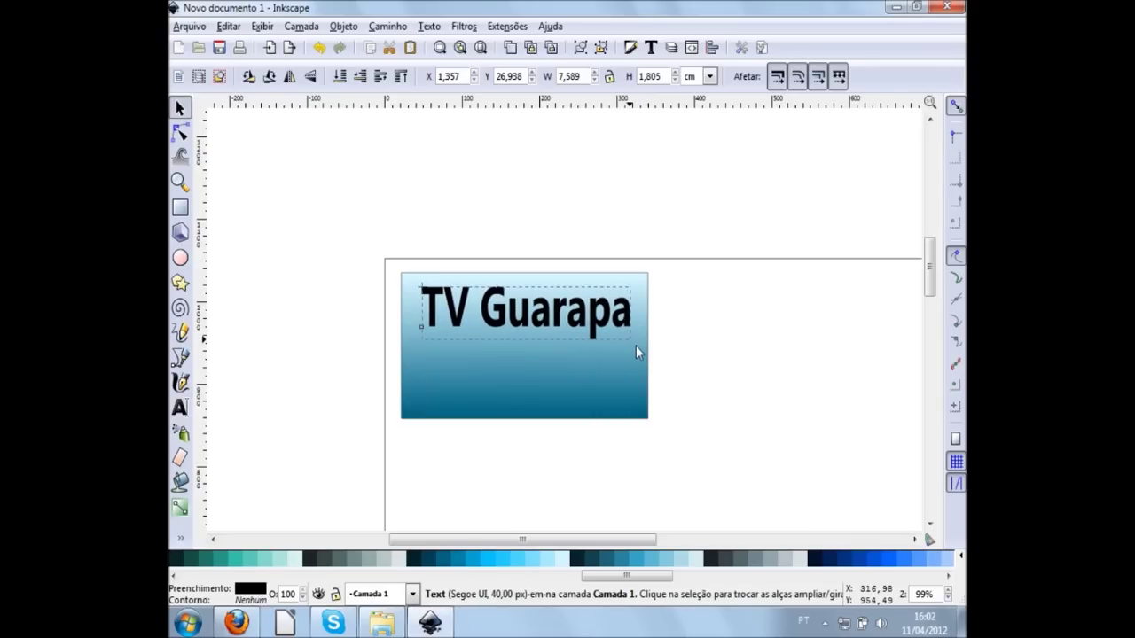
pyautogui.click(553, 319)
pyautogui.moveTo(557, 328); pyautogui.dragTo(559, 342)
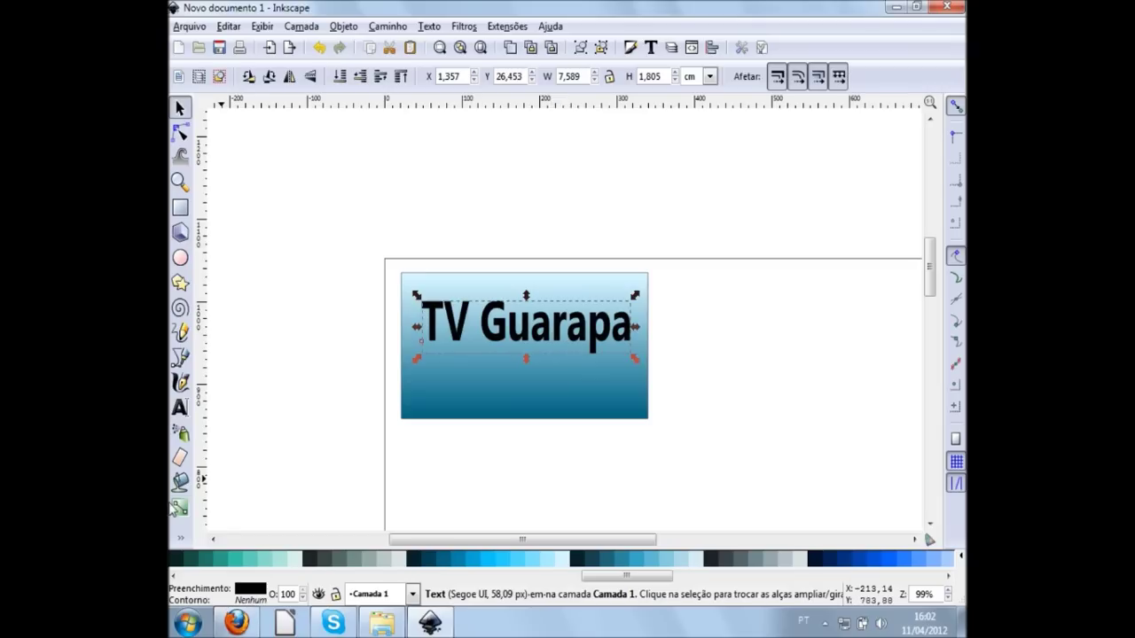
# Fill the title with a vertical gradient, dark teal at bottom to #0088AA at top.
pyautogui.click(180, 508)
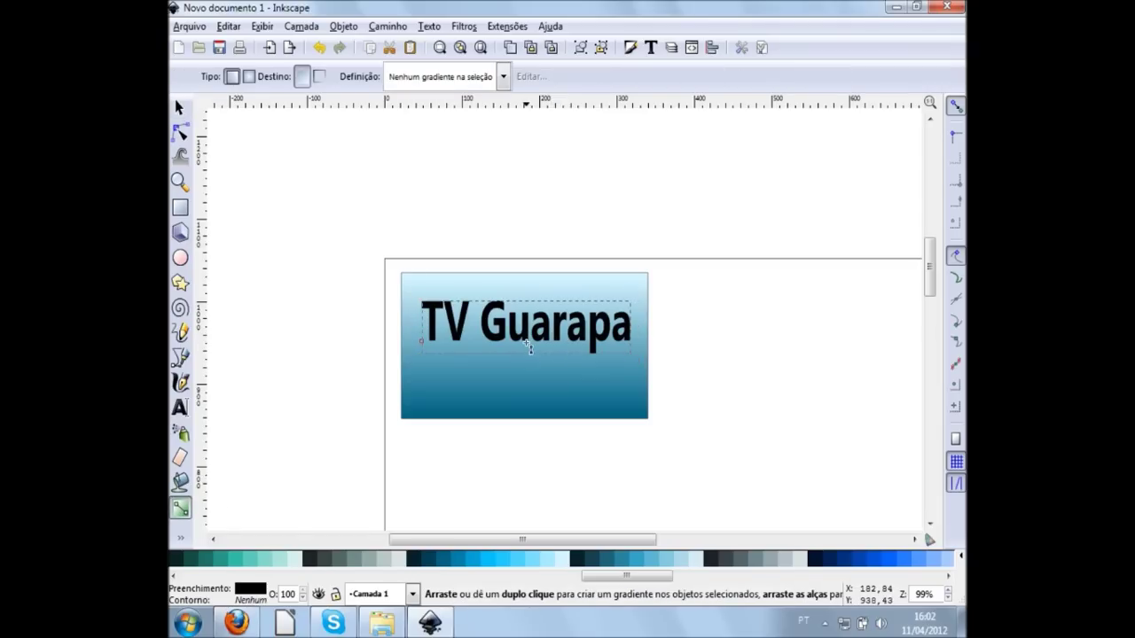
pyautogui.moveTo(526, 354); pyautogui.dragTo(526, 304)
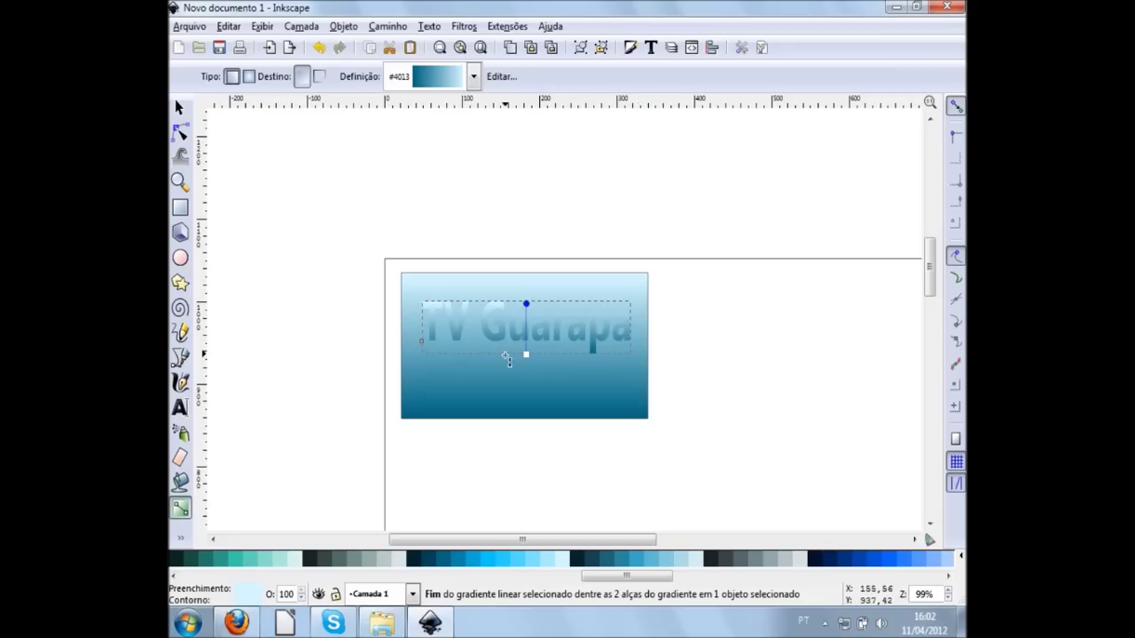
pyautogui.click(526, 354)
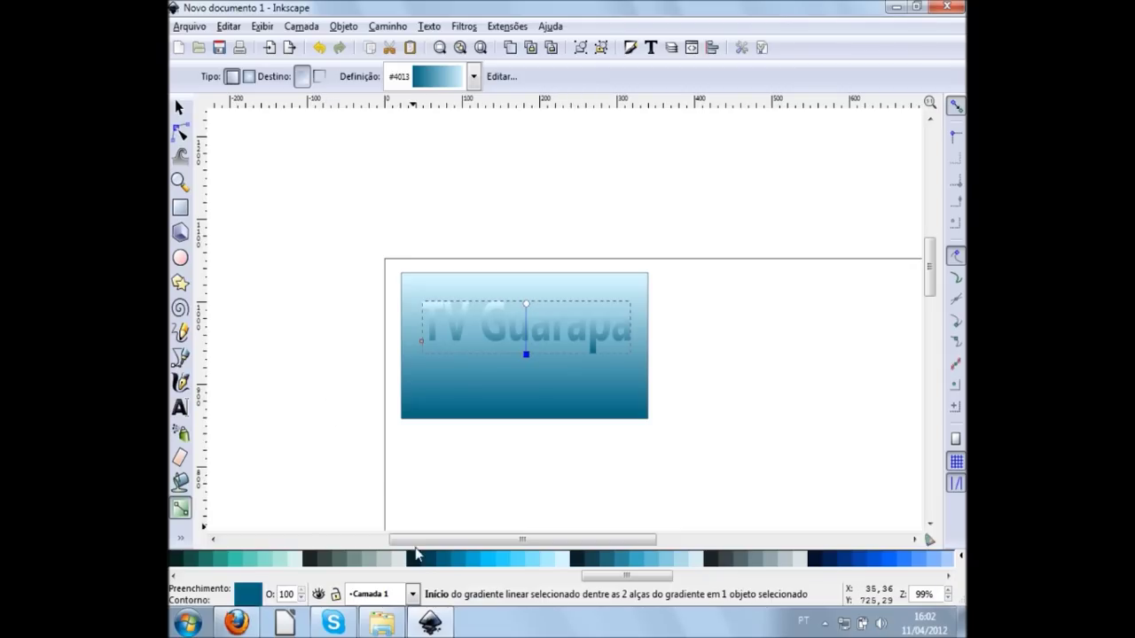
pyautogui.click(418, 565)
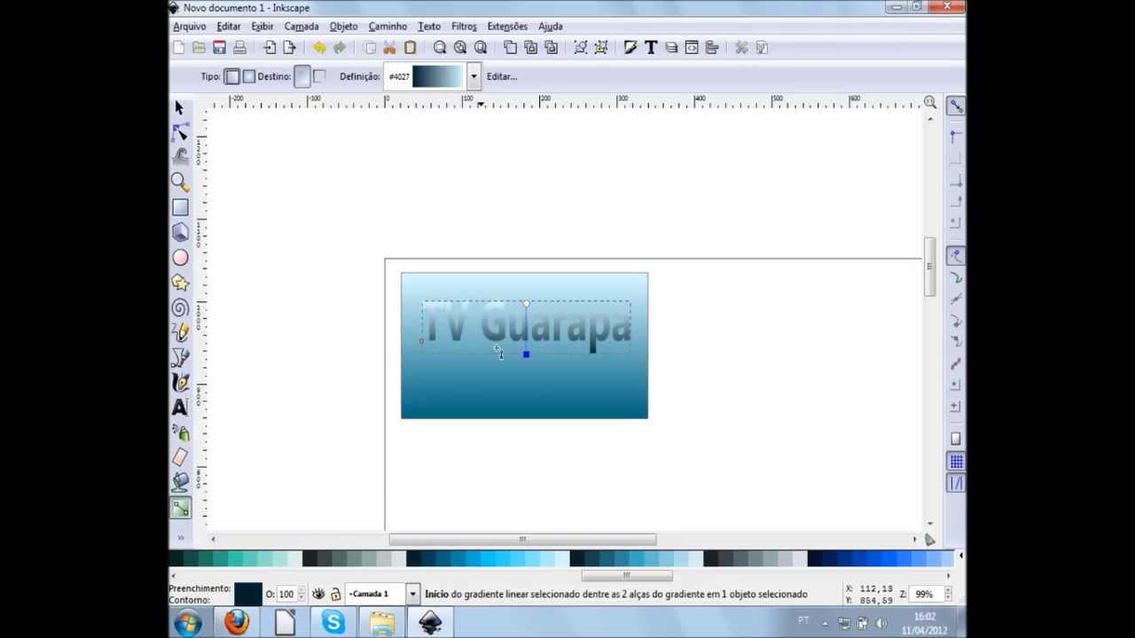
pyautogui.click(441, 564)
pyautogui.click(470, 564)
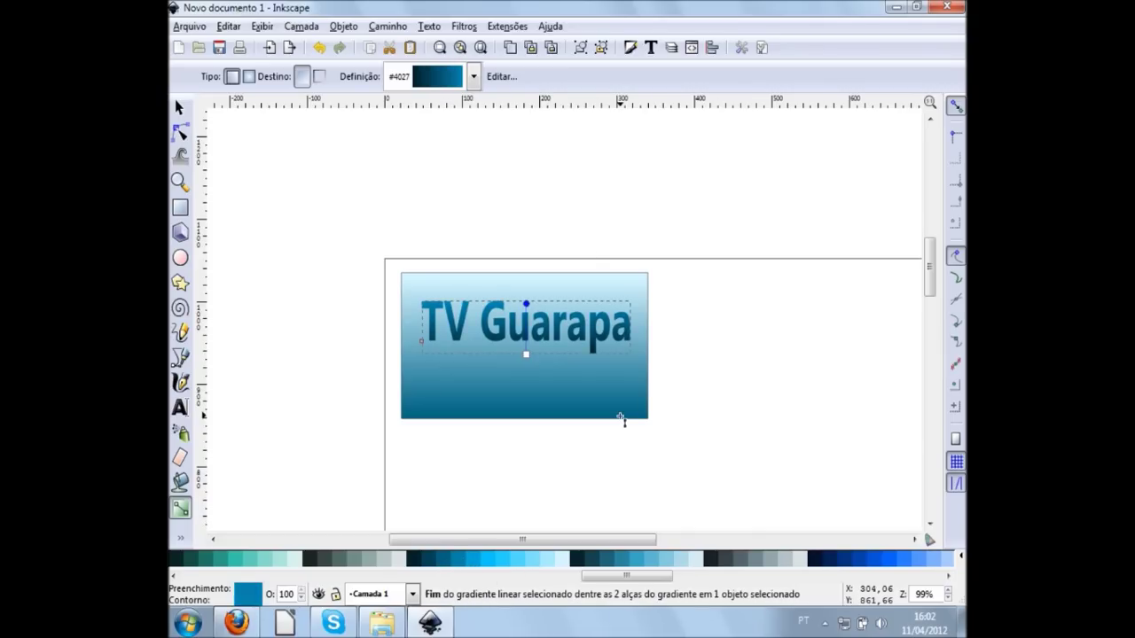
pyautogui.press('s')
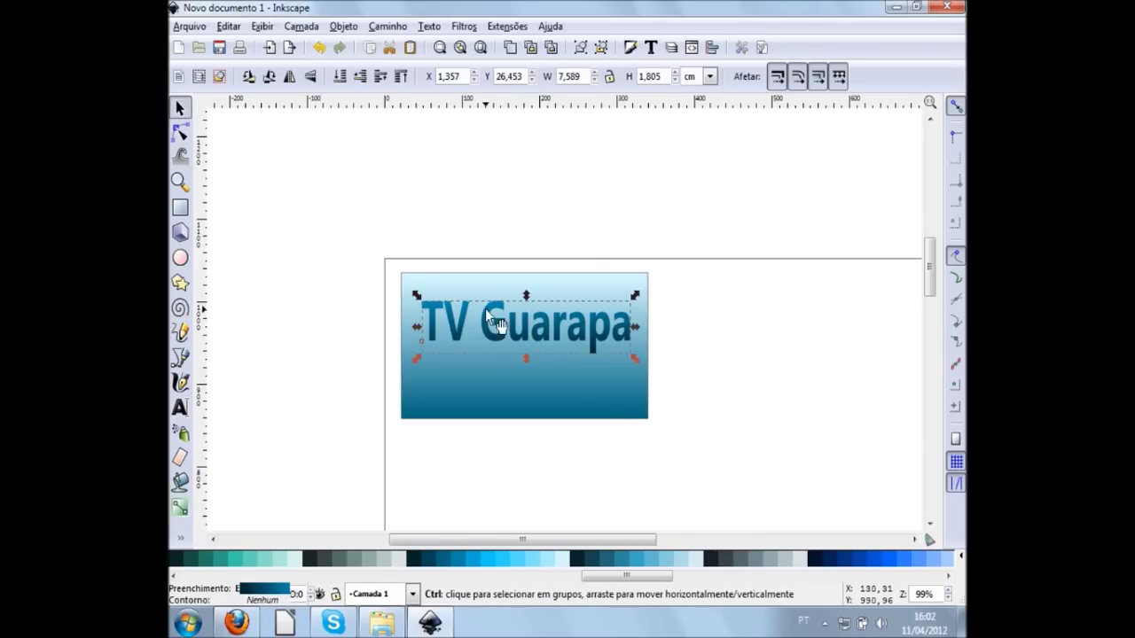
pyautogui.click(689, 305)
pyautogui.scroll(2, 520, 292)
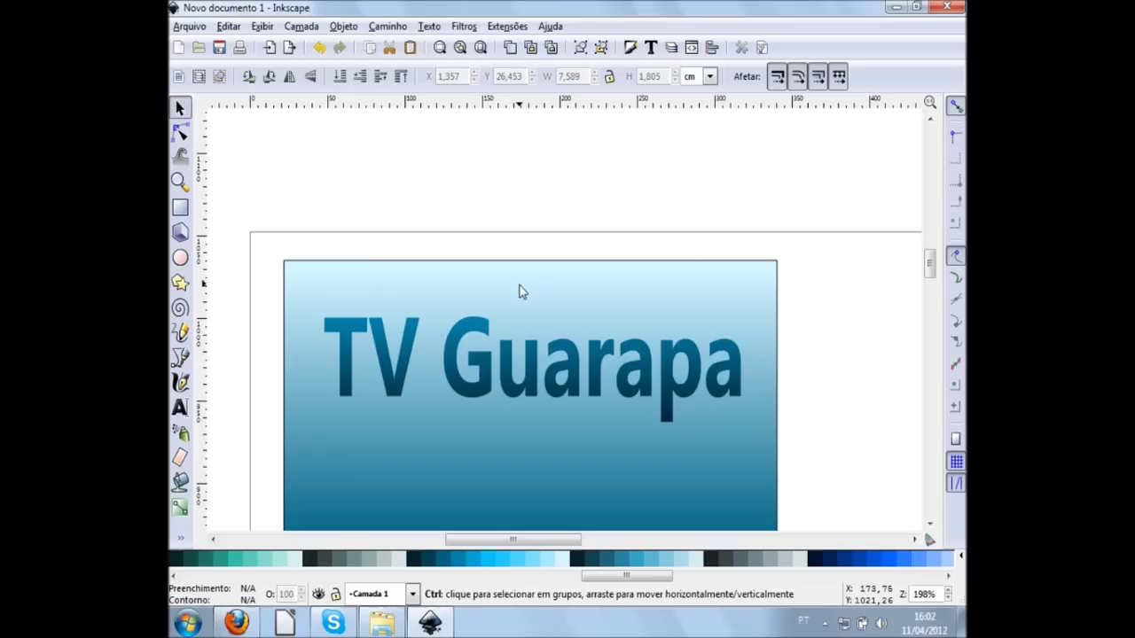
pyautogui.click(527, 368)
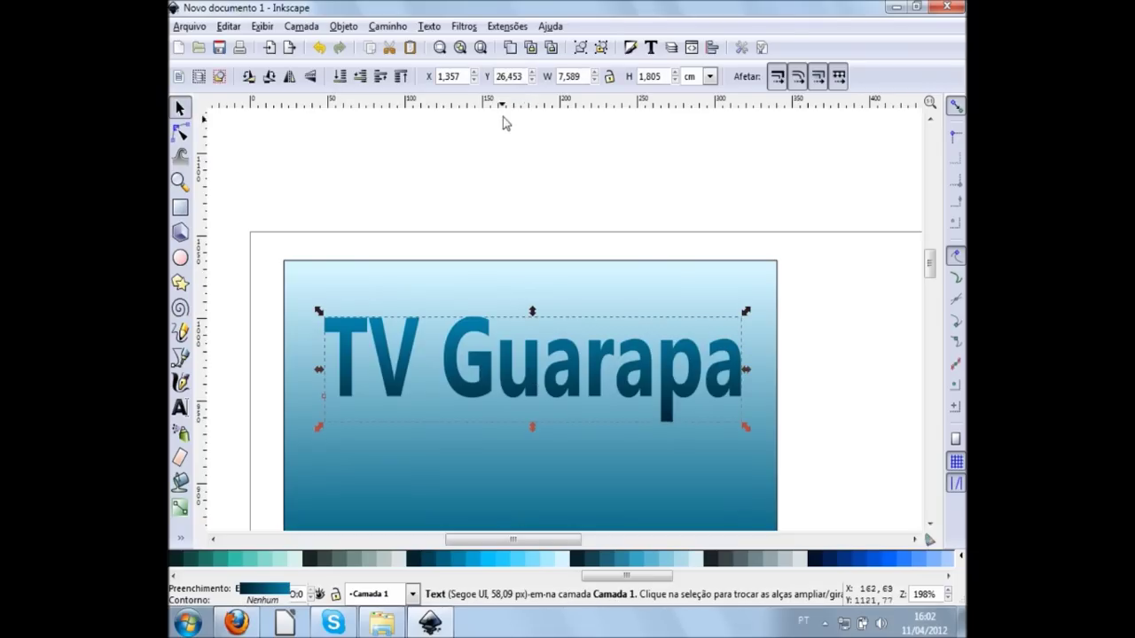
pyautogui.click(510, 47)
pyautogui.moveTo(526, 375); pyautogui.dragTo(651, 236)
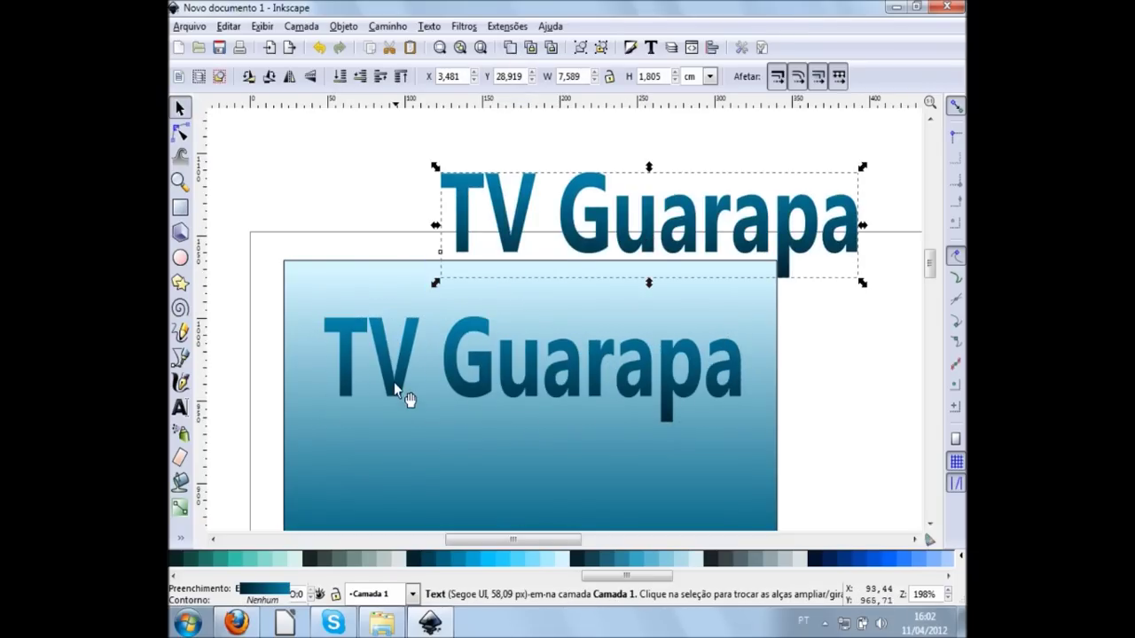
pyautogui.click(410, 366)
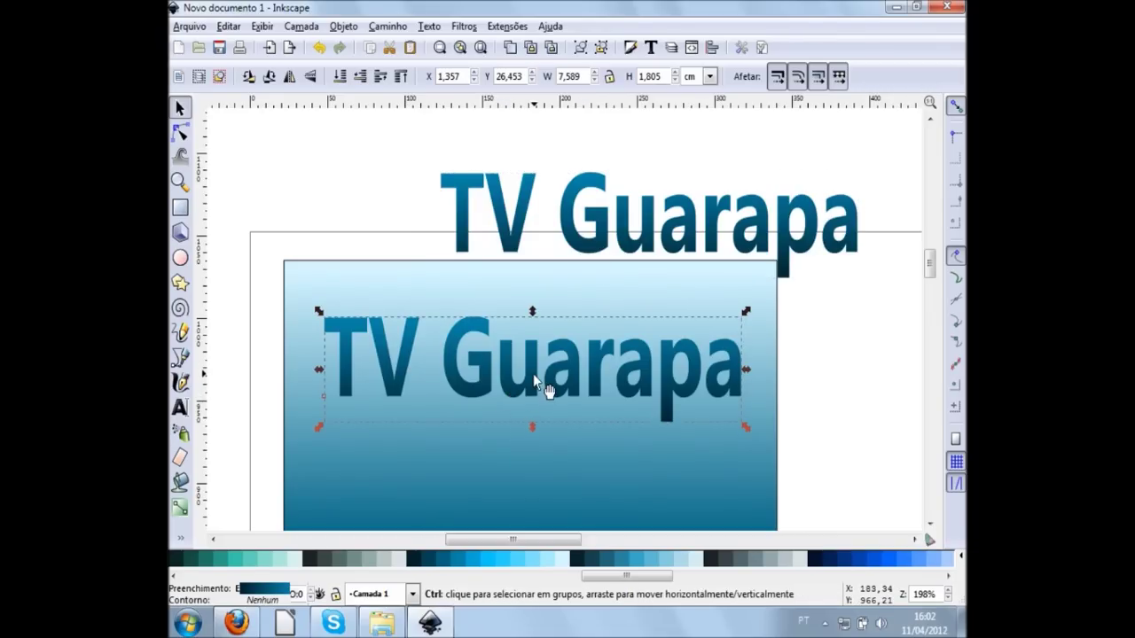
pyautogui.hotkey('ctrl', 'z')
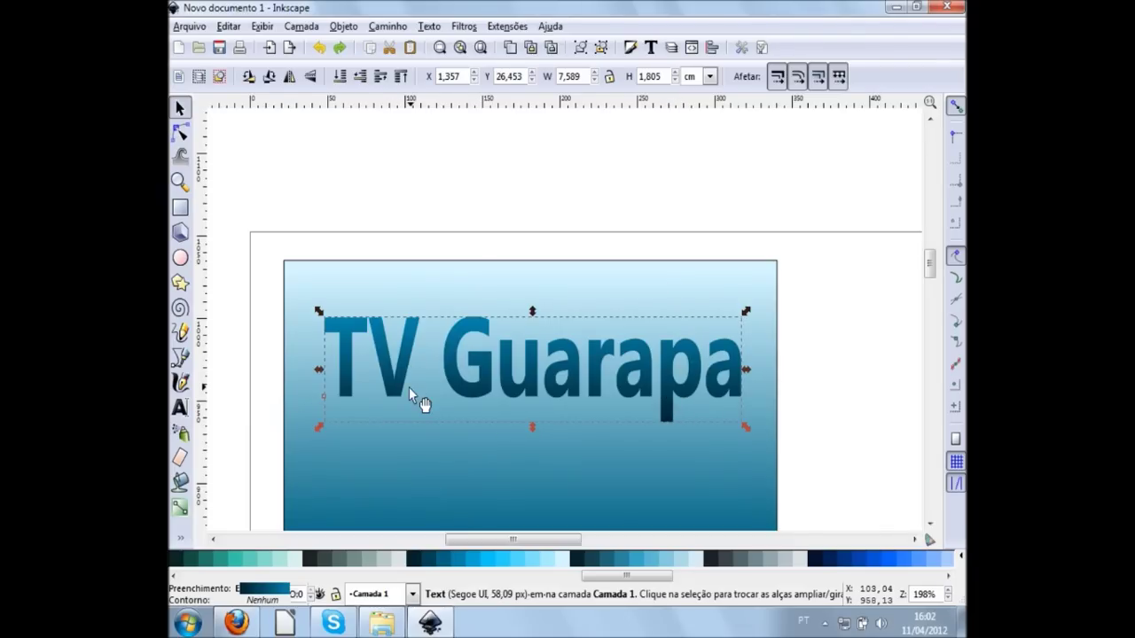
pyautogui.press('shift')
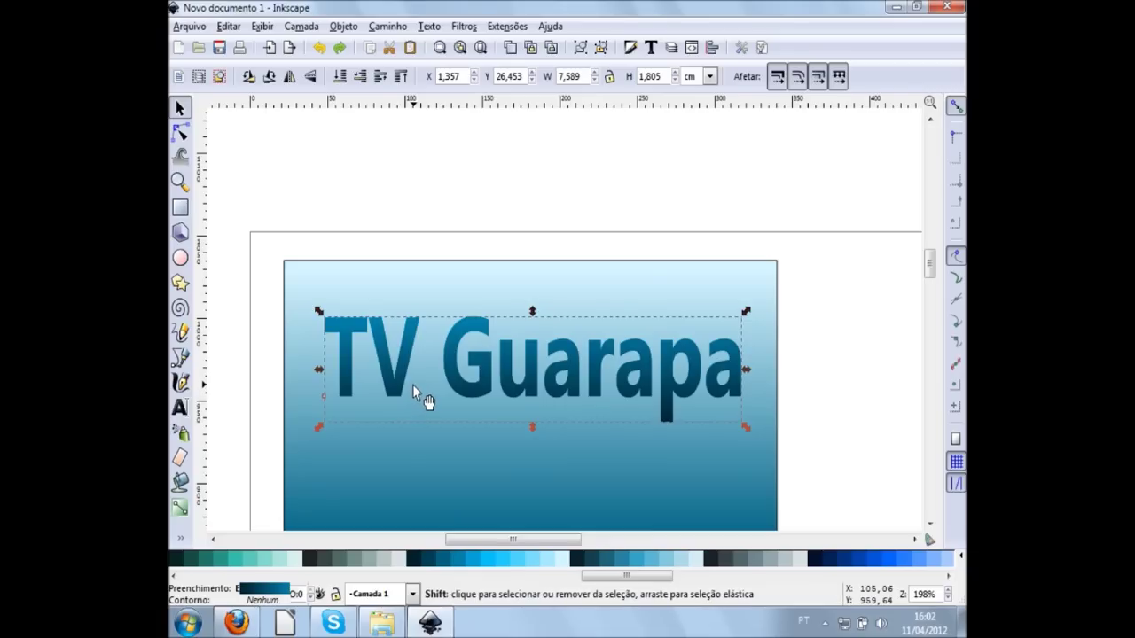
# Give the TV Guarapa title a black outline 4 px wide.
pyautogui.hotkey('ctrl', 'shift', 'f')
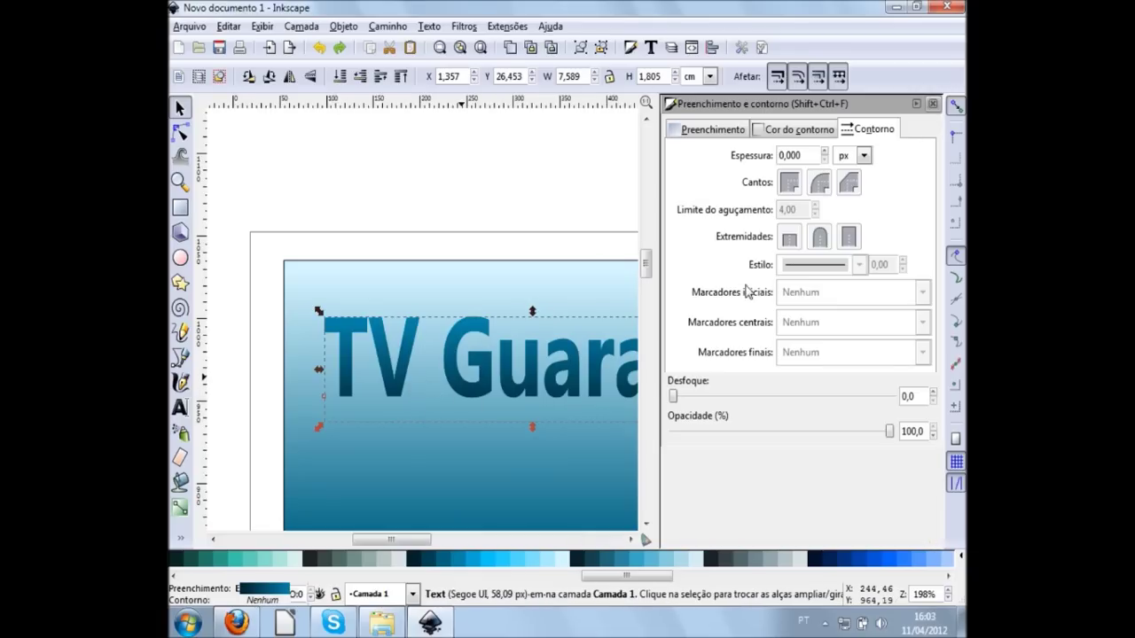
pyautogui.moveTo(805, 156); pyautogui.dragTo(718, 148)
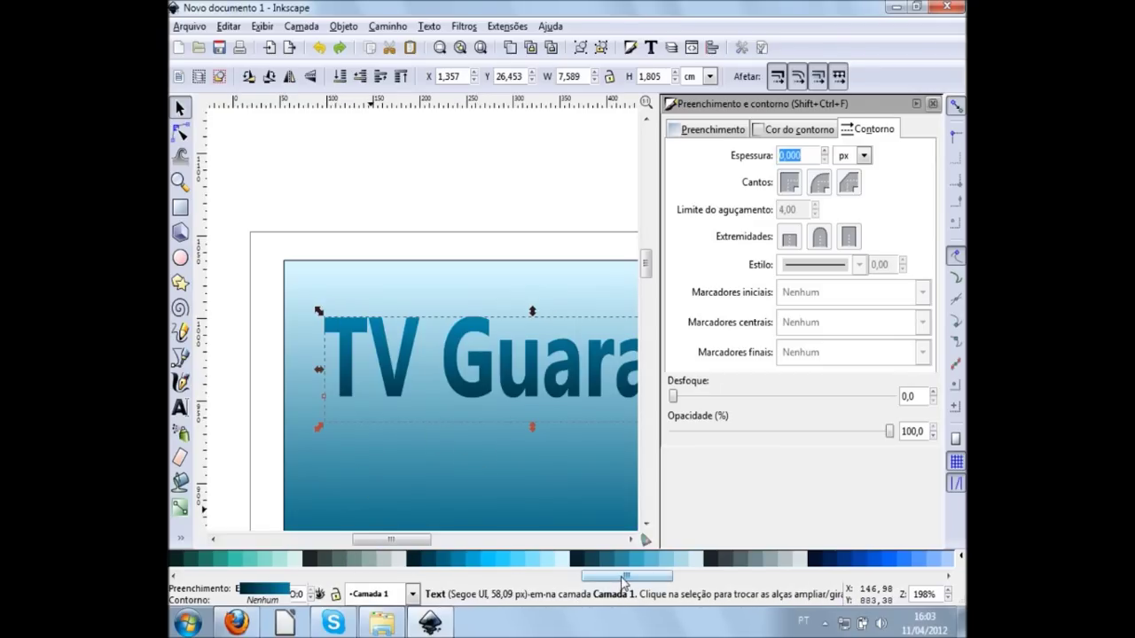
pyautogui.moveTo(625, 576); pyautogui.dragTo(192, 575)
pyautogui.keyDown('shift'); pyautogui.click(191, 563); pyautogui.keyUp('shift')
pyautogui.doubleClick(810, 157)
pyautogui.write('4')
pyautogui.press('Return')
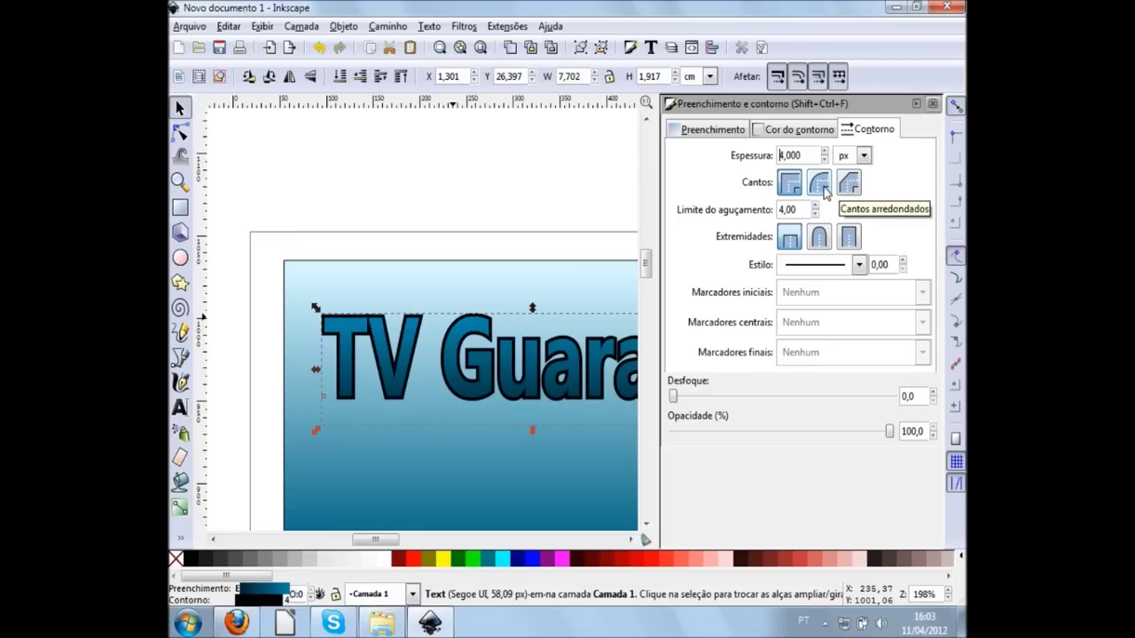
# Set round joins, round caps and a long-dash pattern on the title's outline.
pyautogui.click(821, 185)
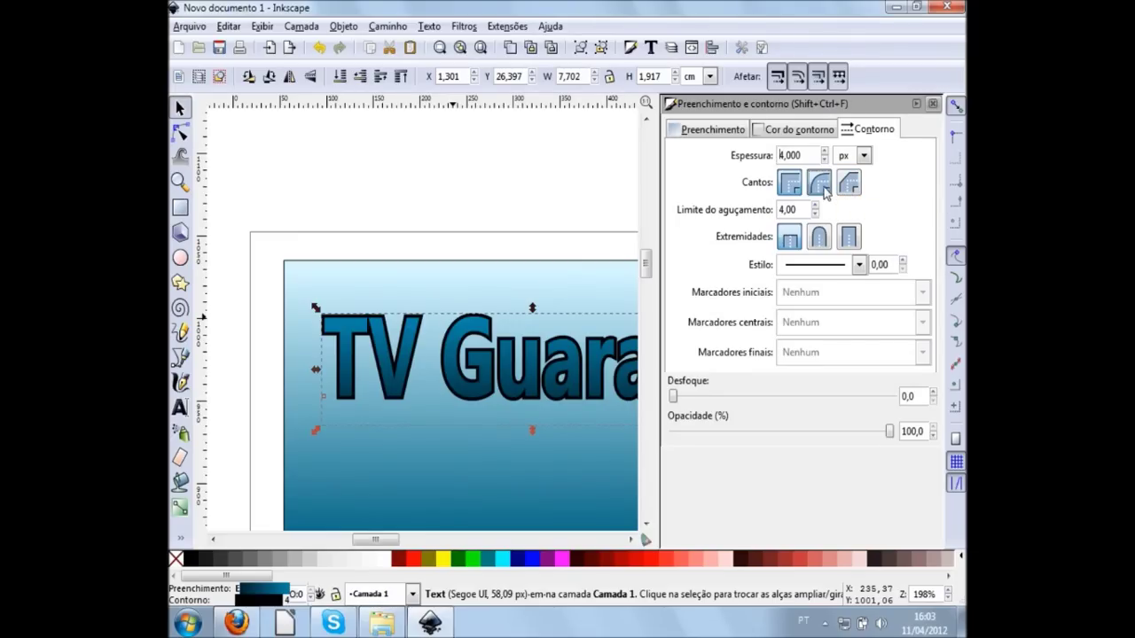
pyautogui.click(823, 243)
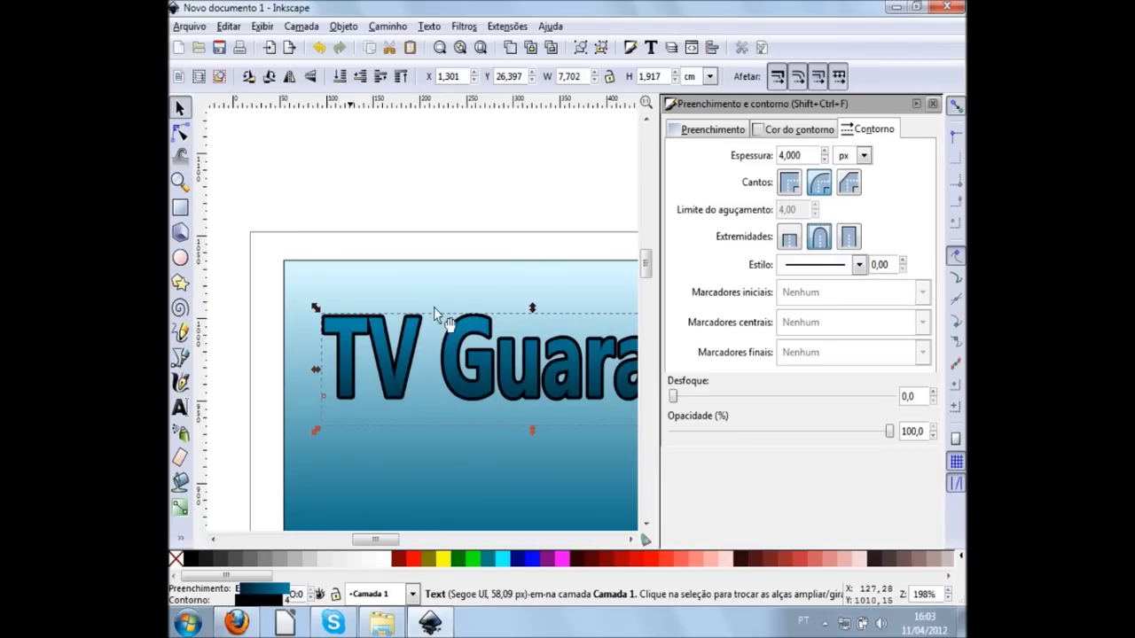
pyautogui.click(793, 272)
pyautogui.click(821, 306)
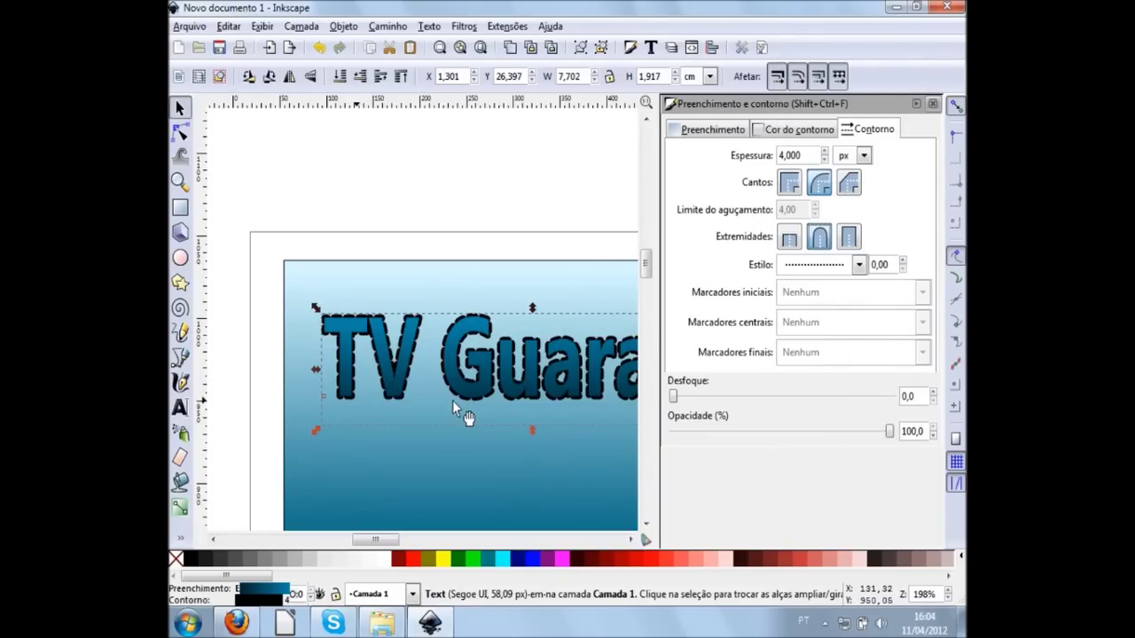
pyautogui.click(858, 264)
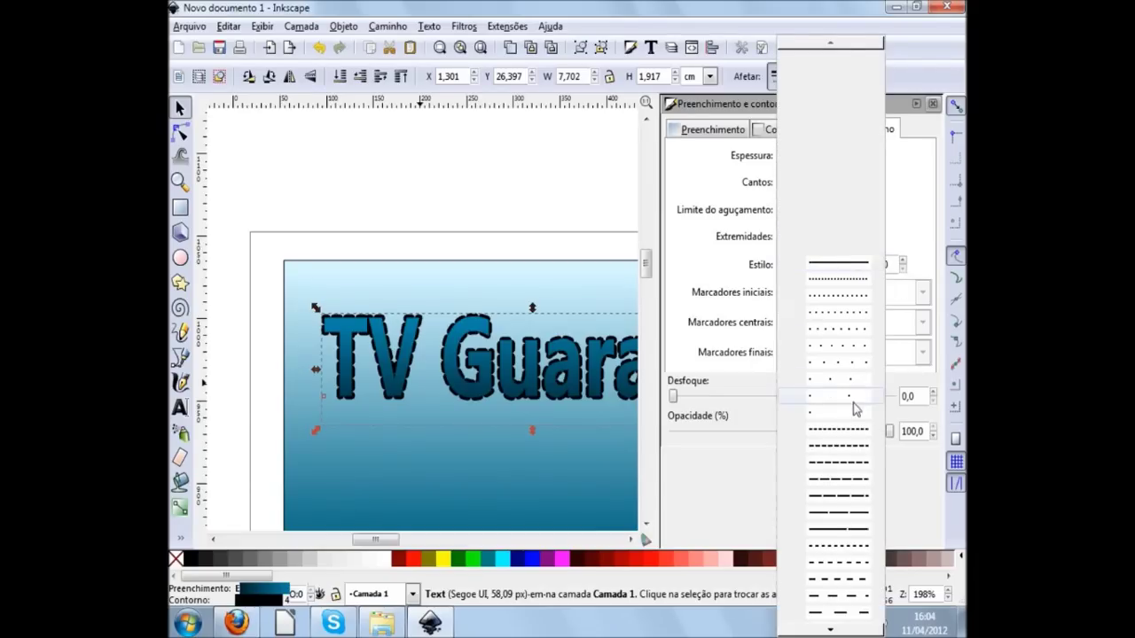
pyautogui.click(852, 517)
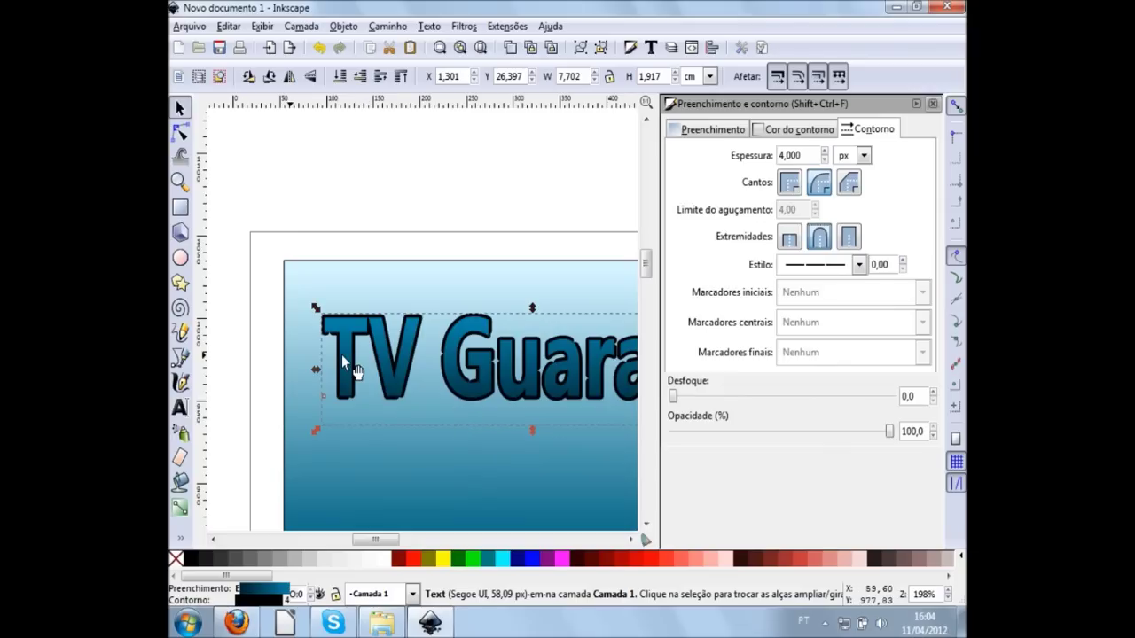
# Blur the title by 1.0, close Fill and Stroke, and deselect.
pyautogui.hscroll(4, 422, 388)
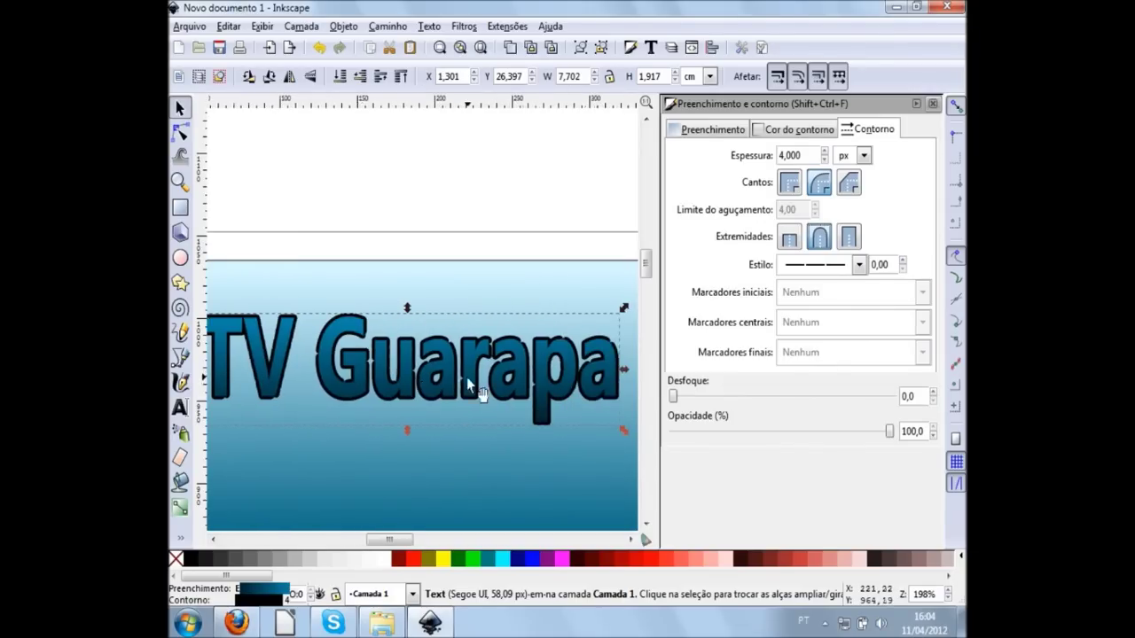
pyautogui.hscroll(2, 466, 377)
pyautogui.hscroll(-5, 466, 377)
pyautogui.hscroll(-1, 465, 379)
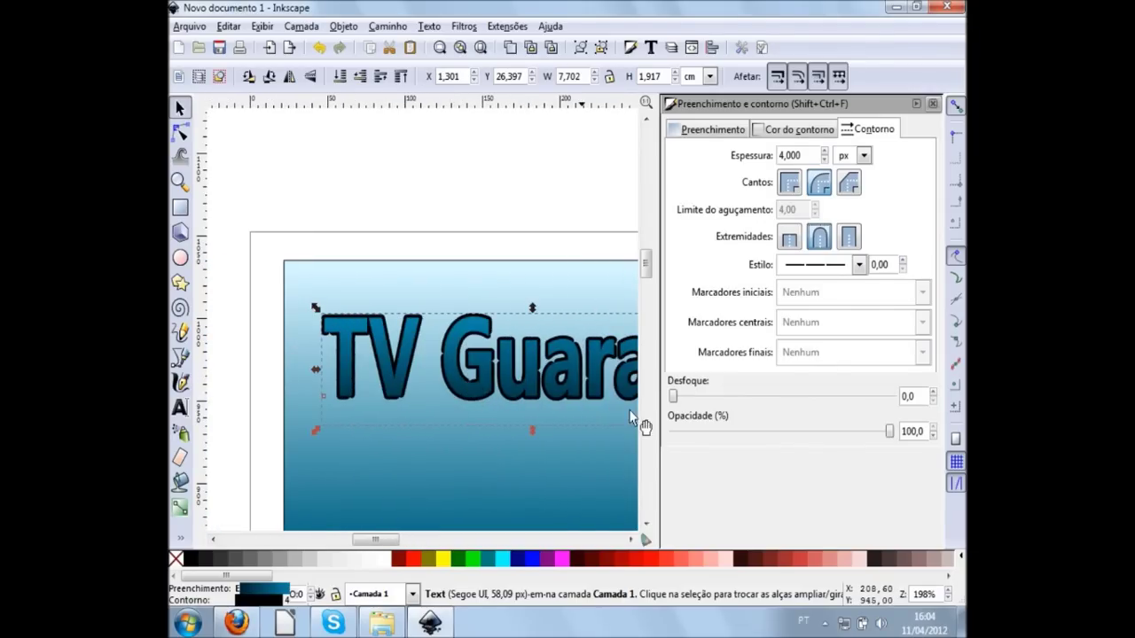
pyautogui.click(934, 393)
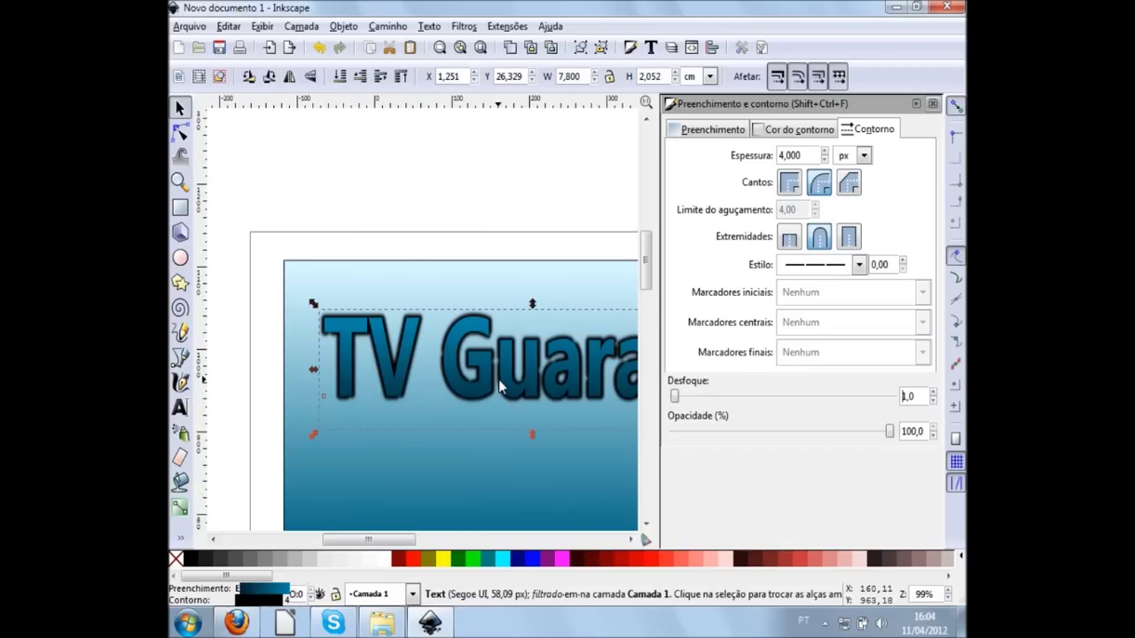
pyautogui.scroll(-2, 499, 386)
pyautogui.click(932, 104)
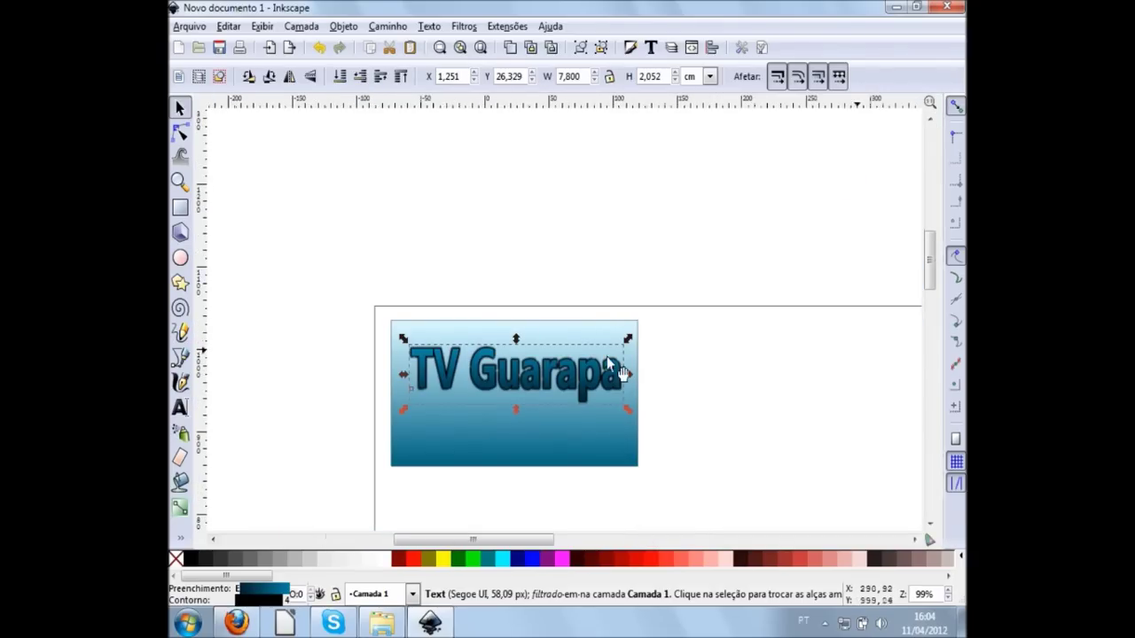
pyautogui.click(667, 419)
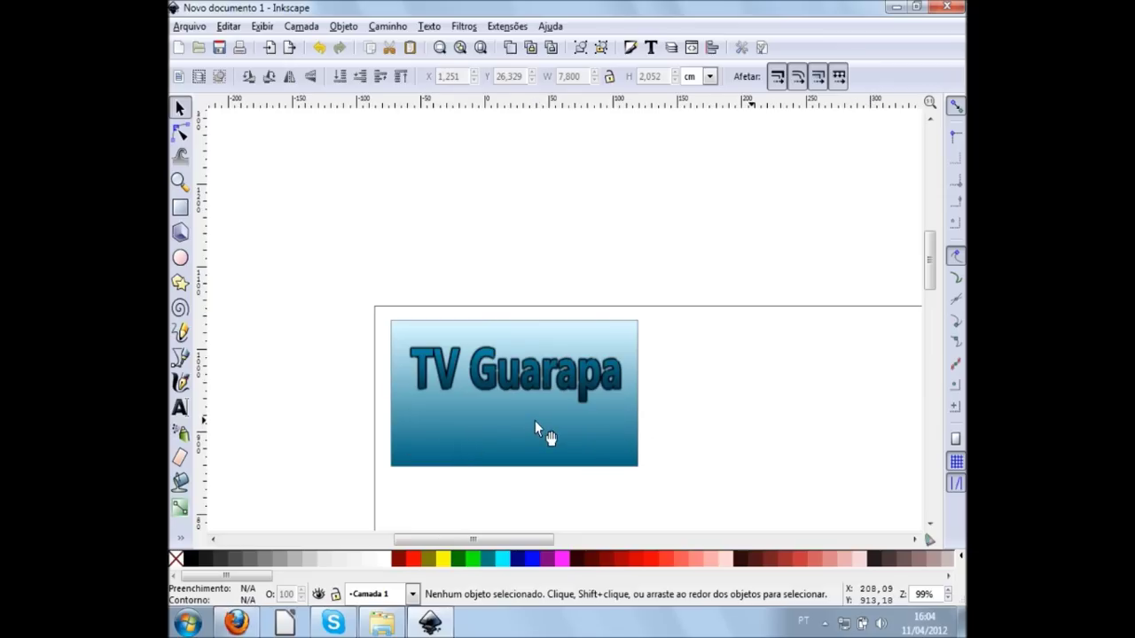
# Draw a horizontal rectangle bar across the lower part of the TV Guarapa banner.
pyautogui.click(180, 208)
pyautogui.moveTo(390, 428); pyautogui.dragTo(644, 451)
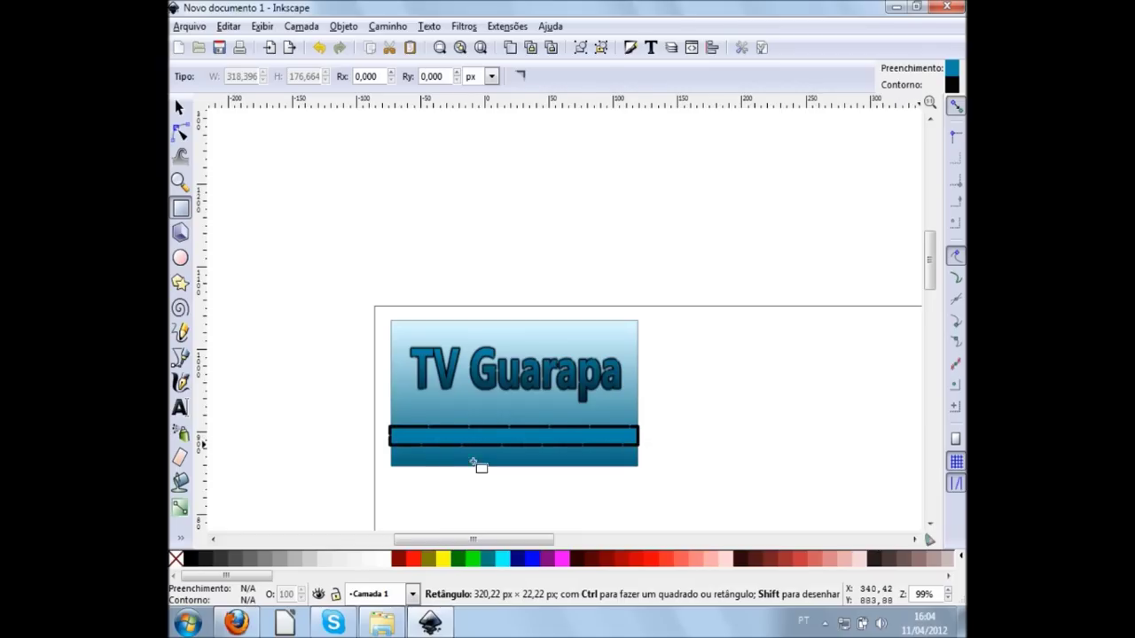
pyautogui.scroll(2, 431, 462)
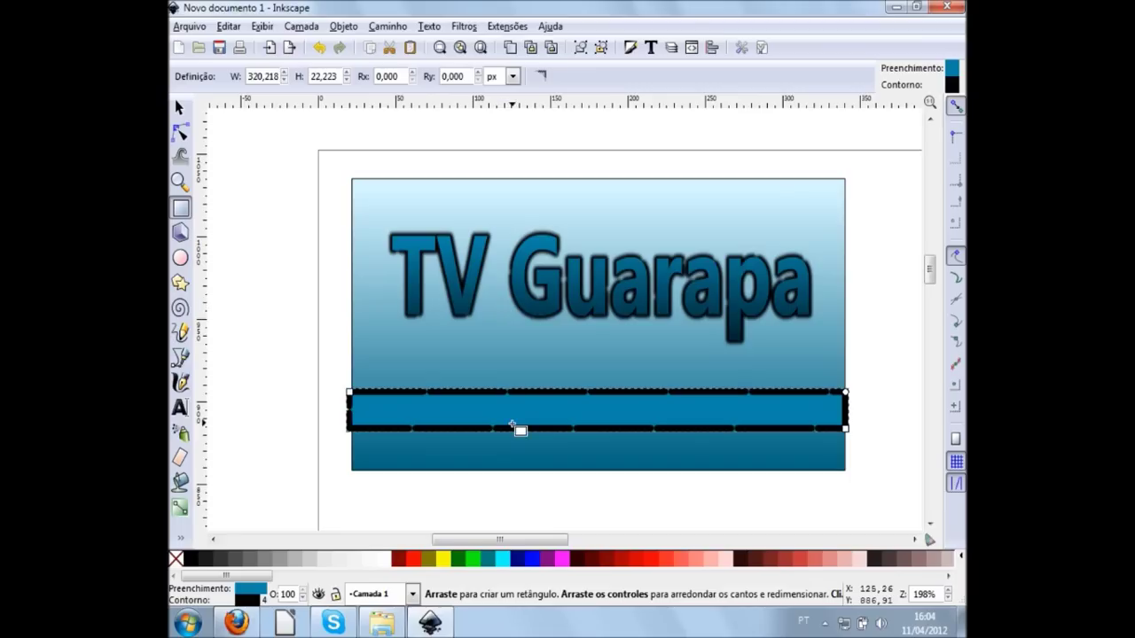
pyautogui.press('shift')
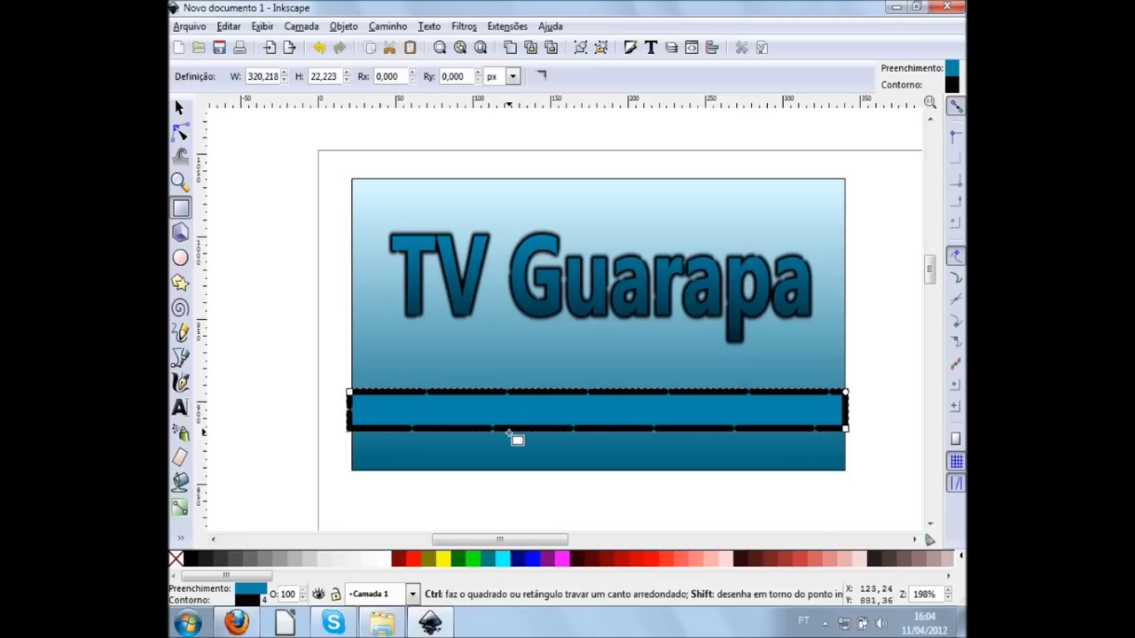
pyautogui.press('shift')
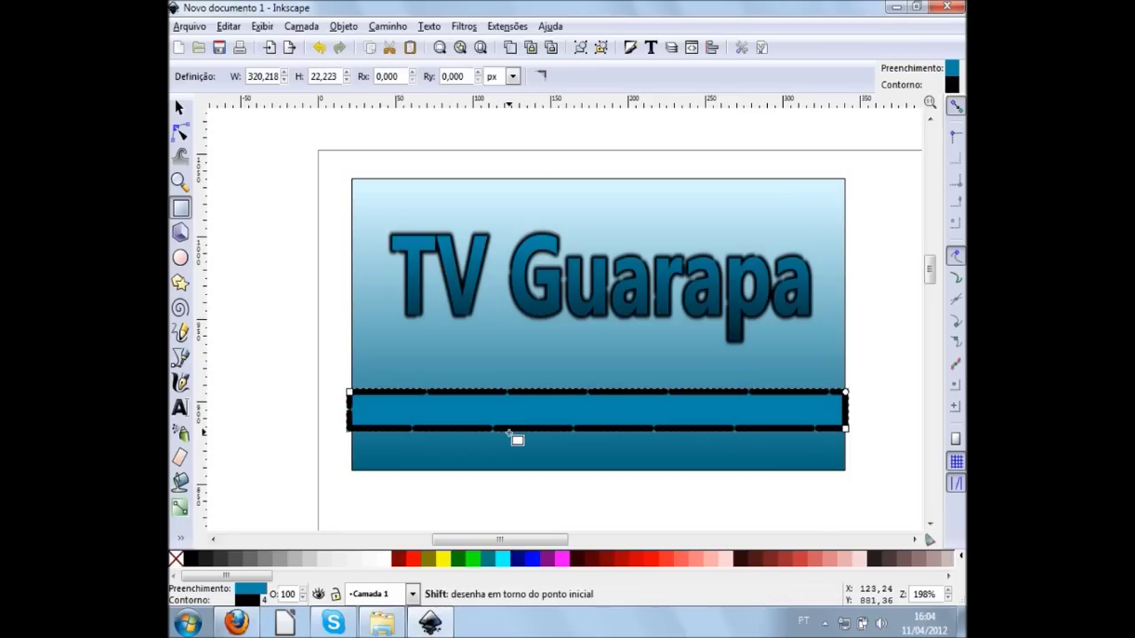
# Give the bar a solid 1 px outline, then nudge it slightly right.
pyautogui.hotkey('ctrl', 'shift', 'f')
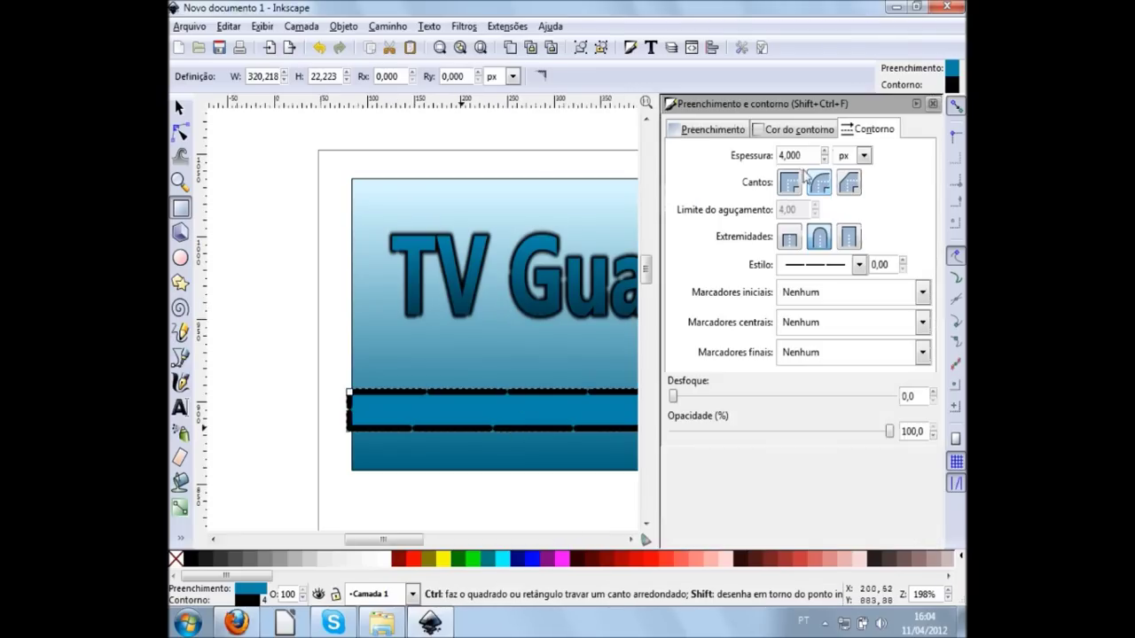
pyautogui.click(857, 264)
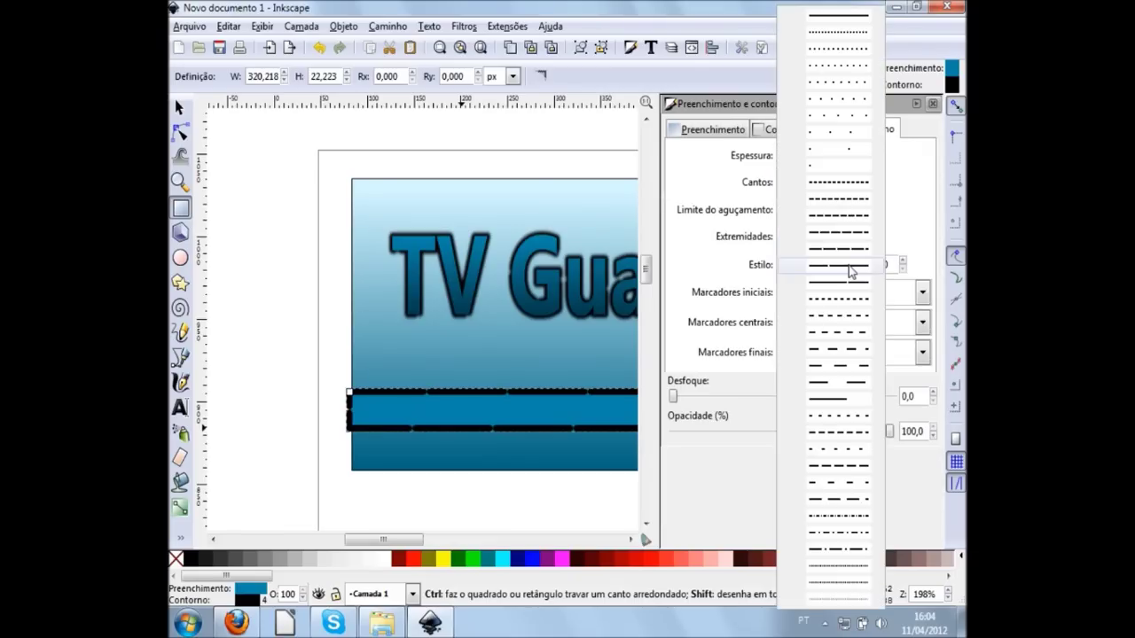
pyautogui.click(833, 17)
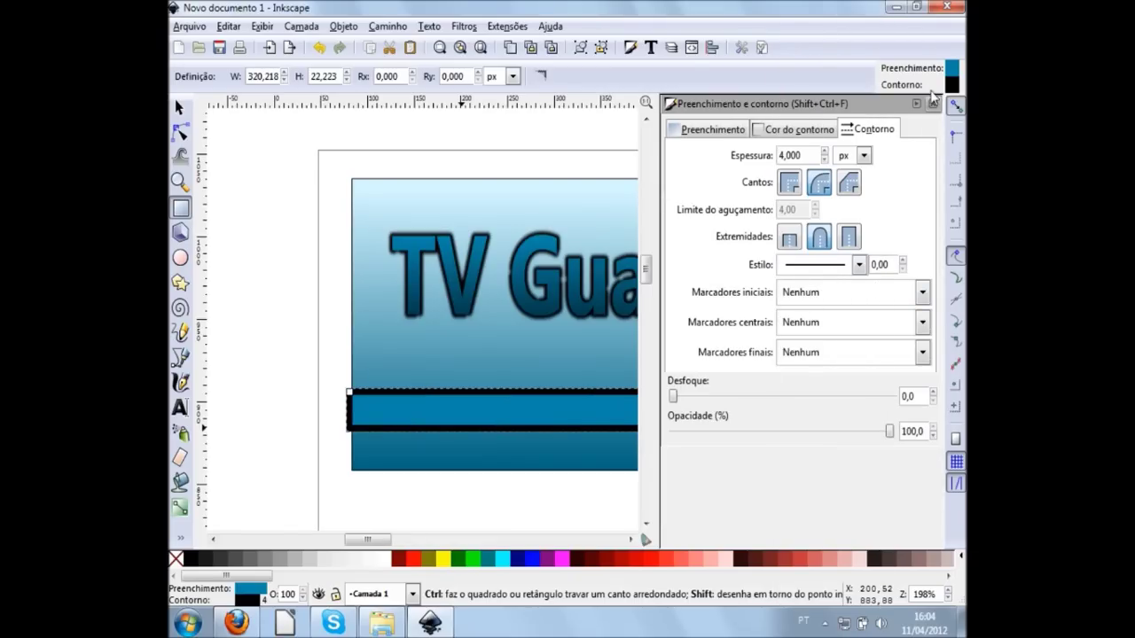
pyautogui.doubleClick(818, 156)
pyautogui.write('1')
pyautogui.press('Return')
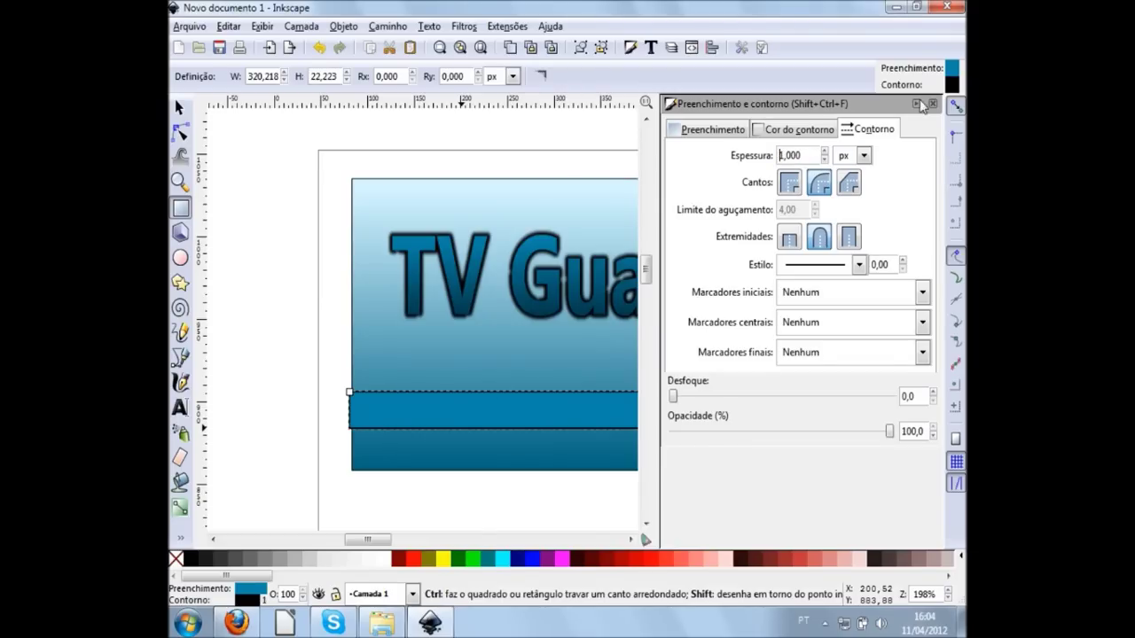
pyautogui.click(932, 104)
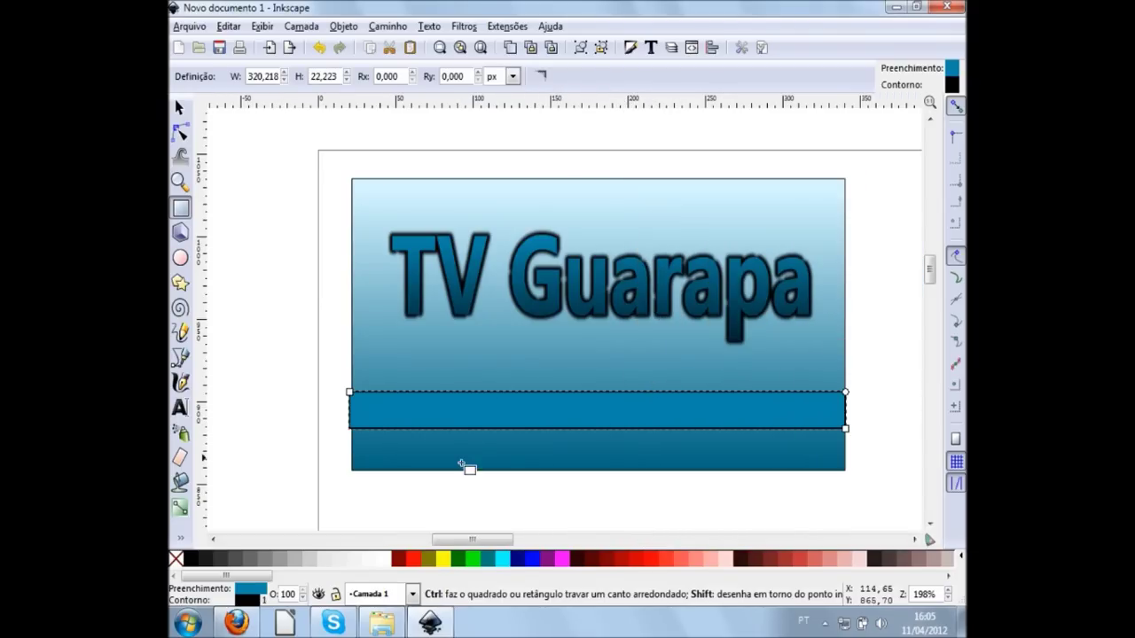
pyautogui.press('s')
pyautogui.moveTo(491, 413); pyautogui.dragTo(495, 414)
# Deselect the bar and zoom and pan until the whole card is visible.
pyautogui.scroll(3, 350, 422)
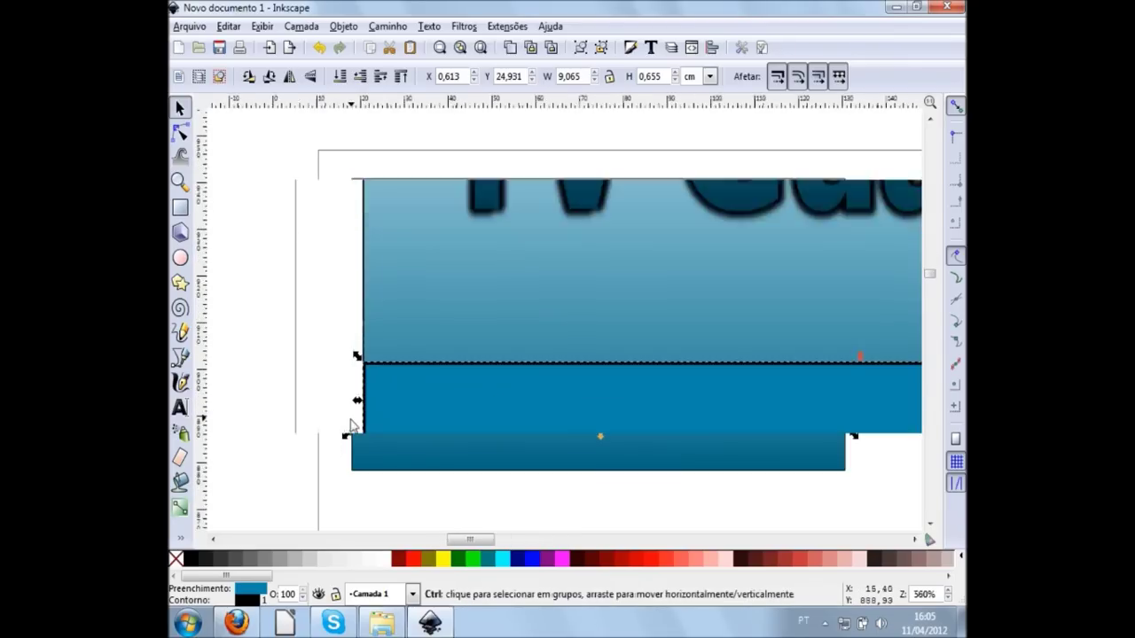
pyautogui.scroll(1, 352, 426)
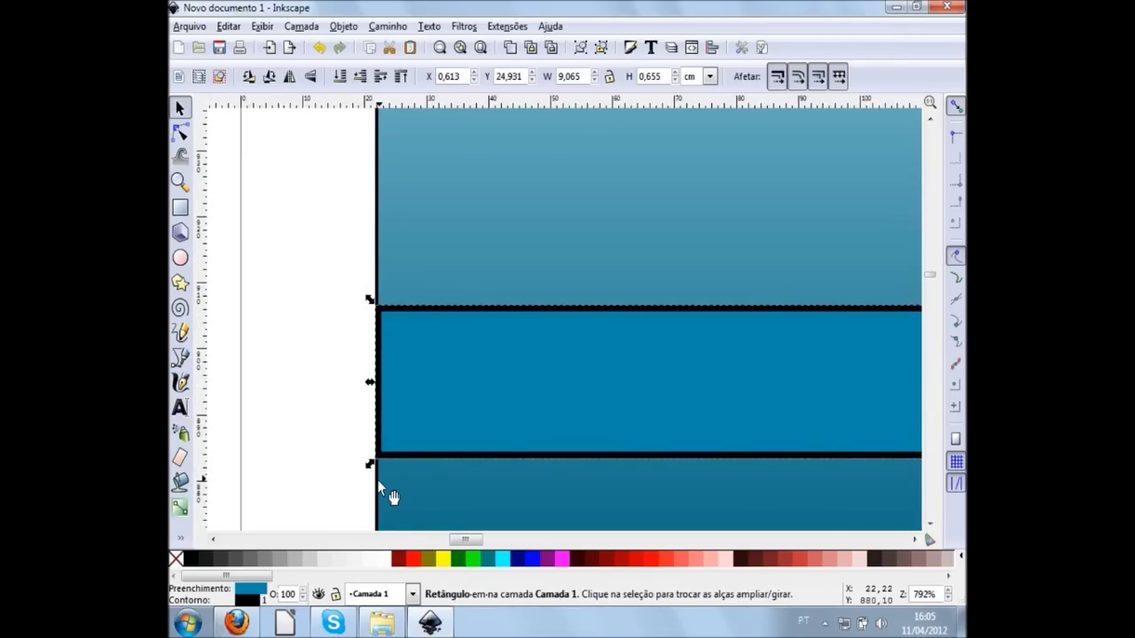
pyautogui.click(320, 462)
pyautogui.scroll(2, 351, 334)
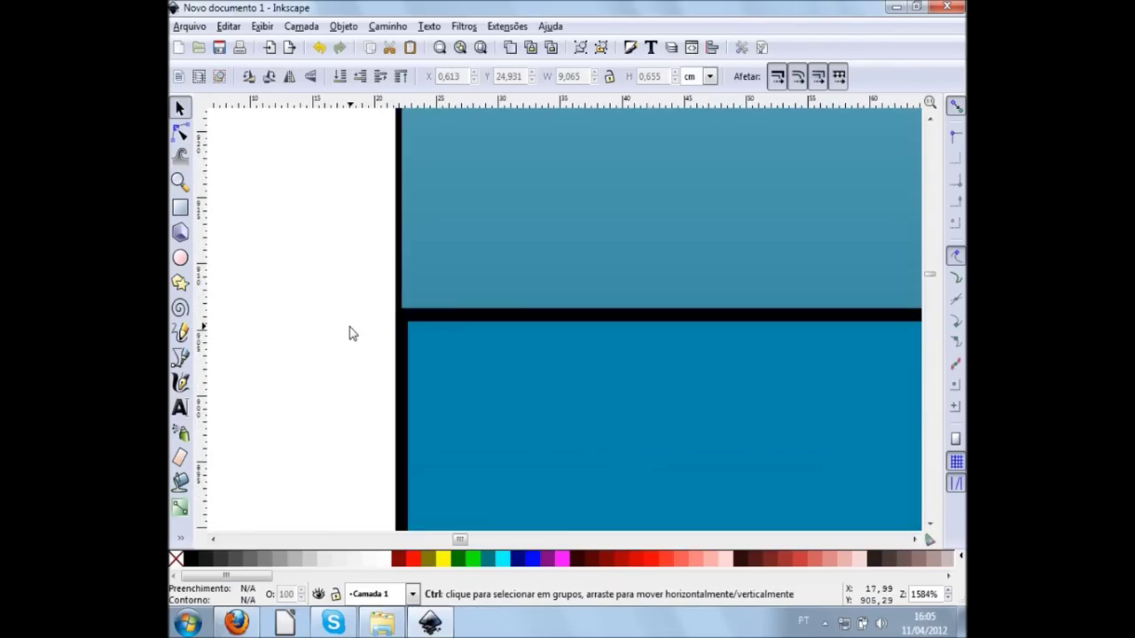
pyautogui.scroll(1, 387, 332)
pyautogui.scroll(1, 434, 314)
pyautogui.scroll(1, 450, 321)
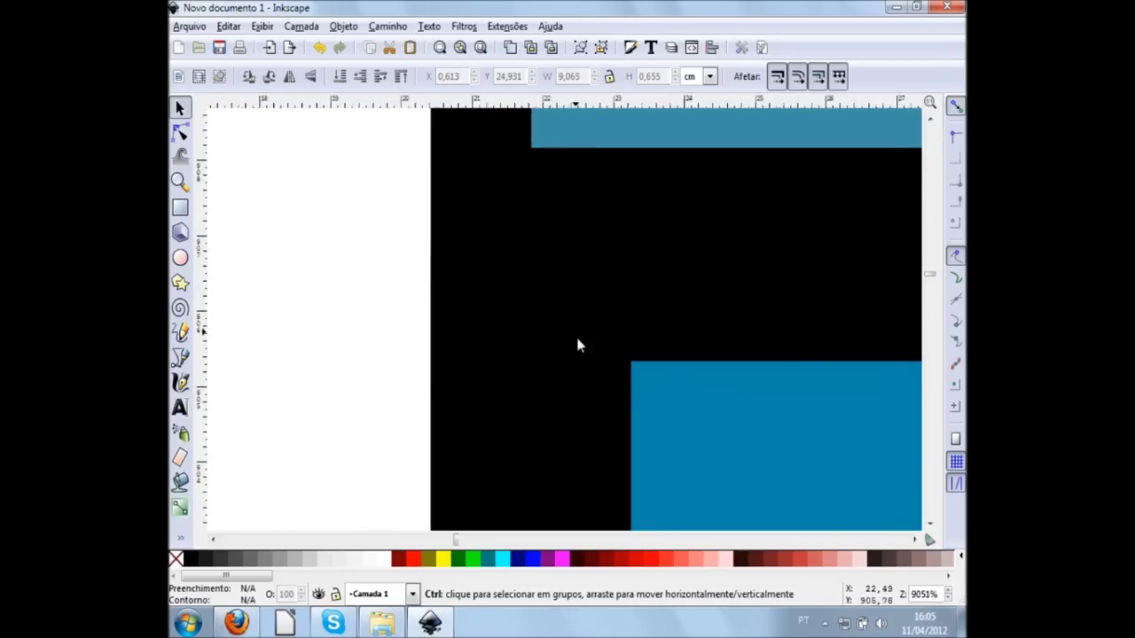
pyautogui.scroll(-7, 562, 326)
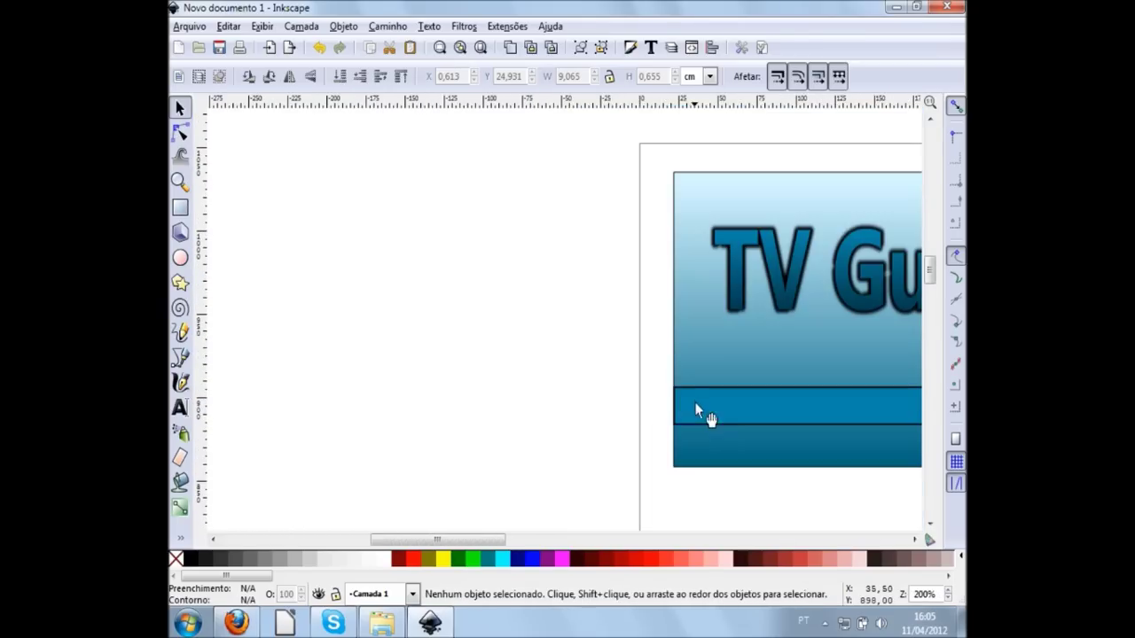
pyautogui.hscroll(3, 720, 423)
pyautogui.hscroll(6, 722, 425)
pyautogui.hscroll(2, 723, 429)
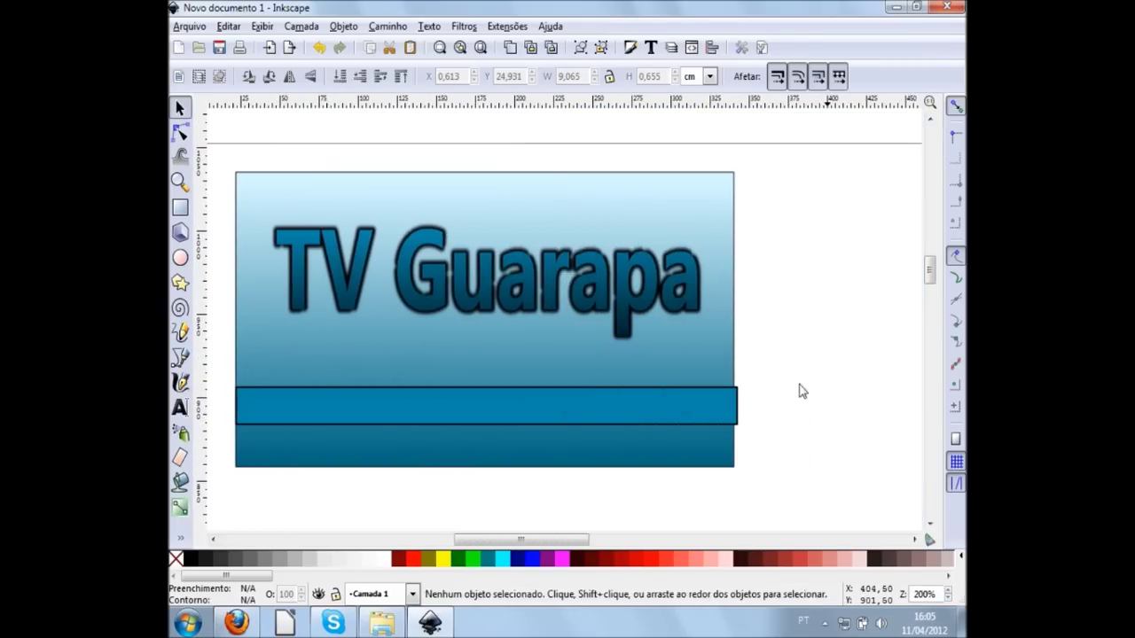
pyautogui.scroll(4, 705, 424)
# Trim the bar to about 8.999 cm wide, its right end flush with the card edge.
pyautogui.click(687, 425)
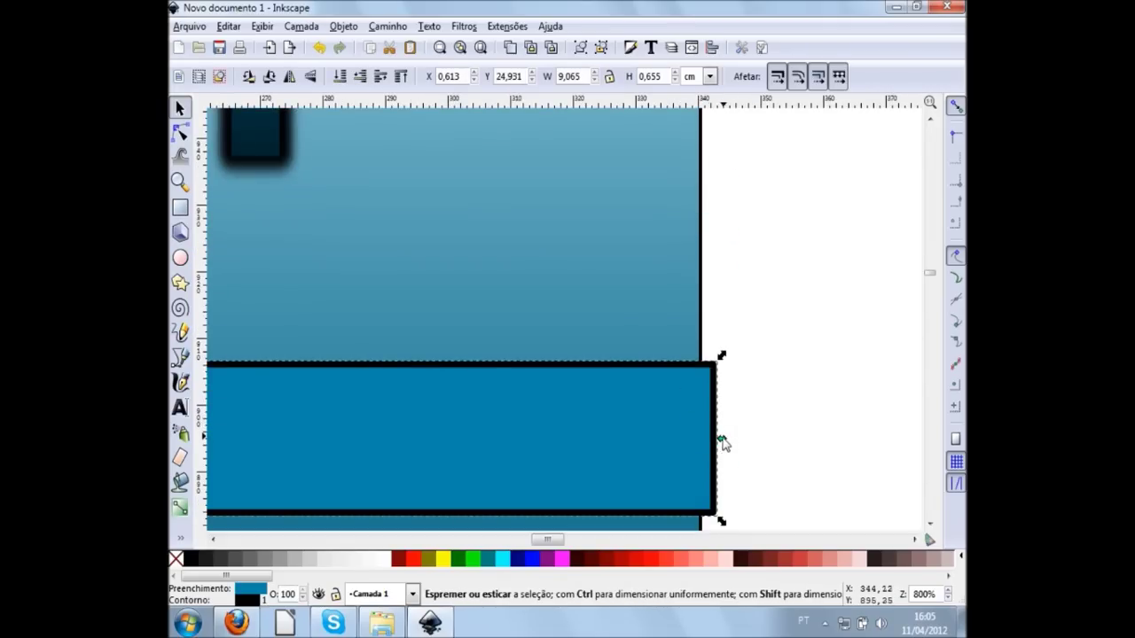
pyautogui.moveTo(723, 444)
pyautogui.mouseDown()
pyautogui.moveTo(707, 443)
pyautogui.moveTo(689, 481)
pyautogui.mouseUp()
pyautogui.scroll(3, 709, 426)
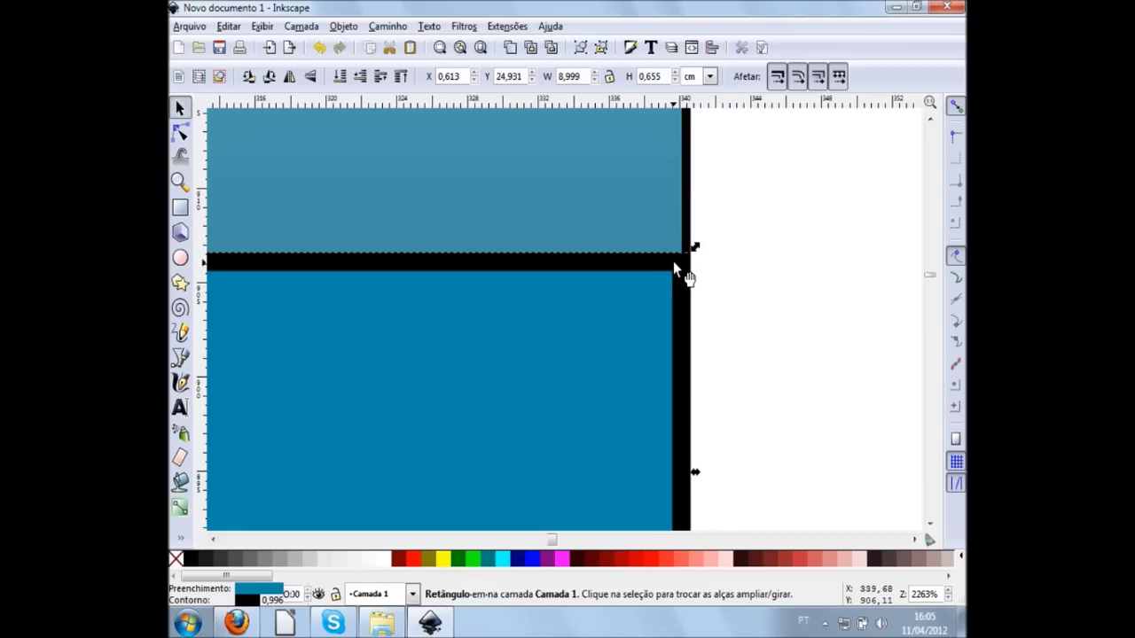
pyautogui.click(745, 382)
pyautogui.scroll(-2, 747, 392)
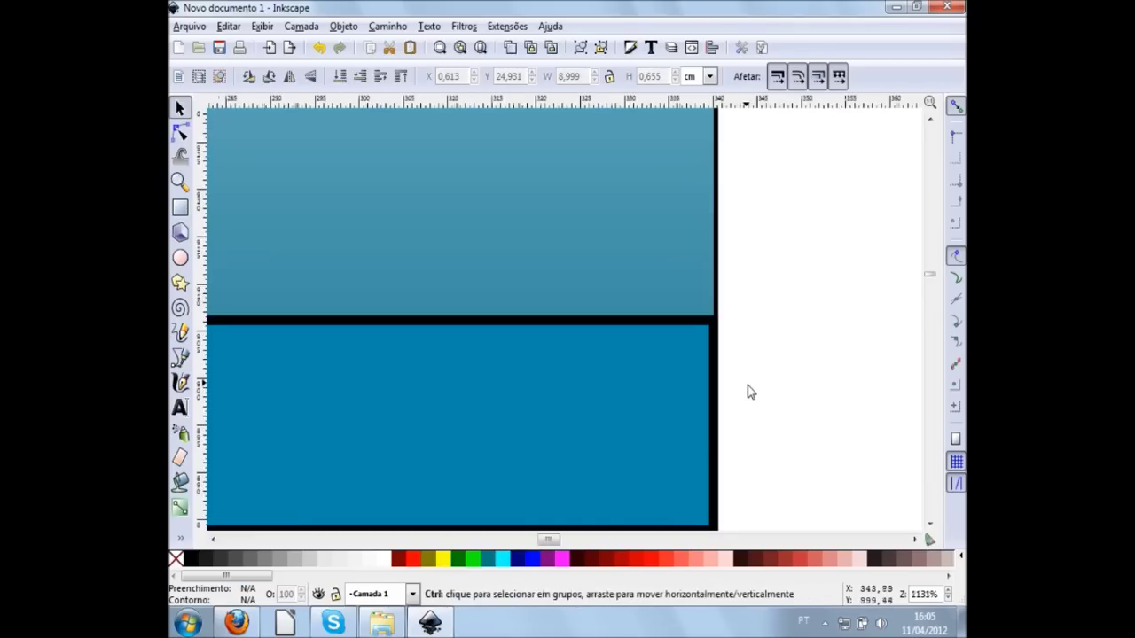
pyautogui.scroll(-5, 748, 392)
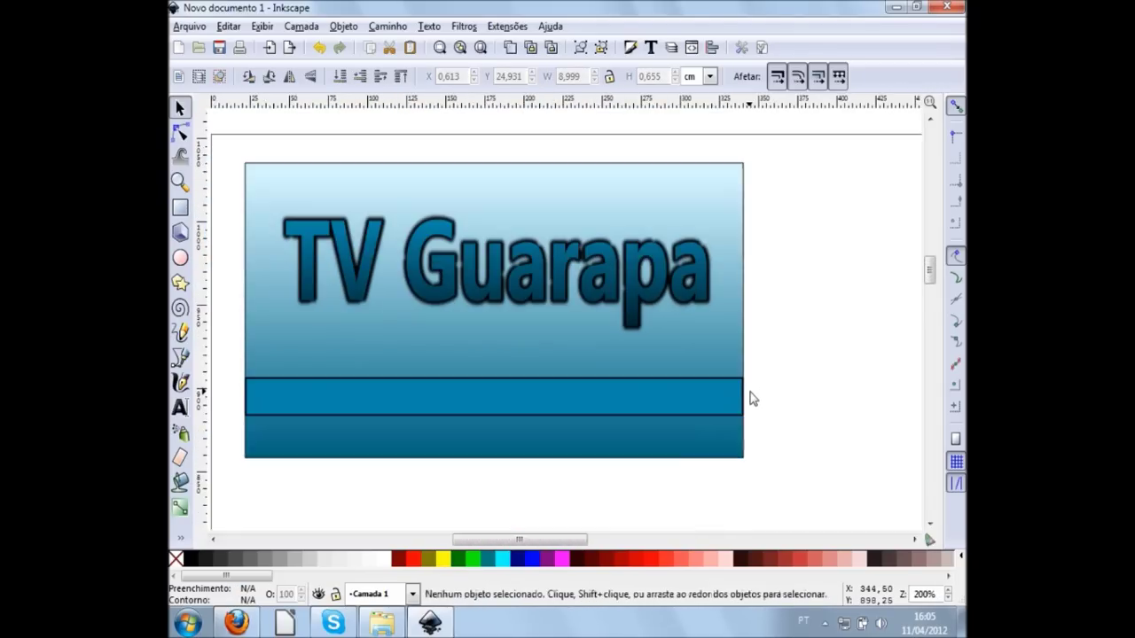
pyautogui.hscroll(-2, 749, 400)
pyautogui.hscroll(-2, 727, 436)
pyautogui.hscroll(2, 752, 438)
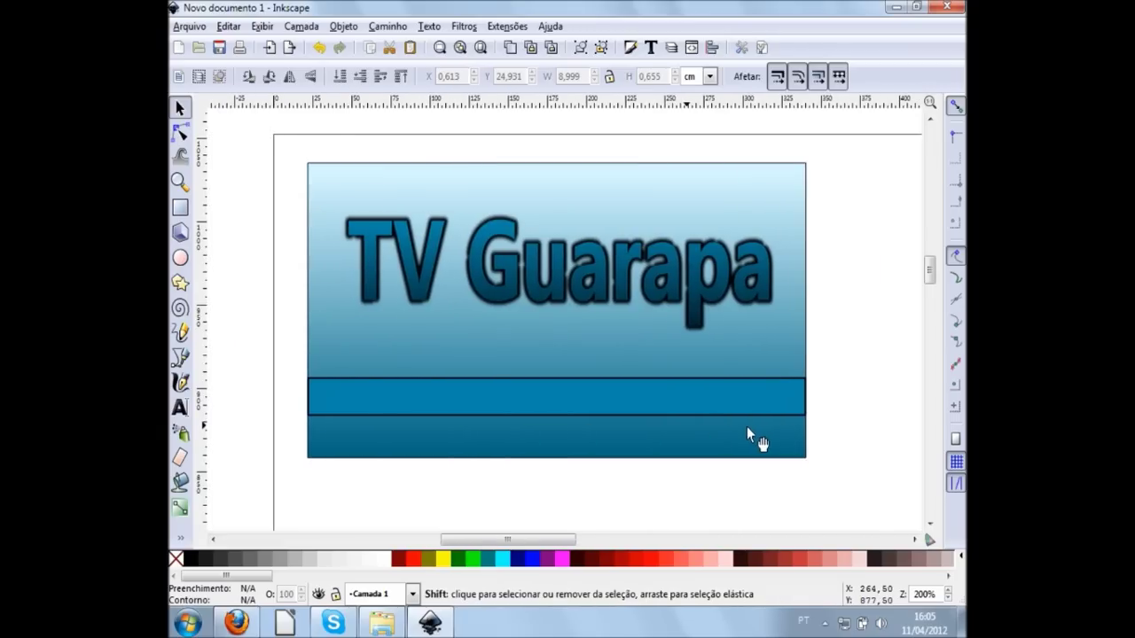
# Fill the middle bar with a light sky blue from the palette swatches.
pyautogui.click(696, 409)
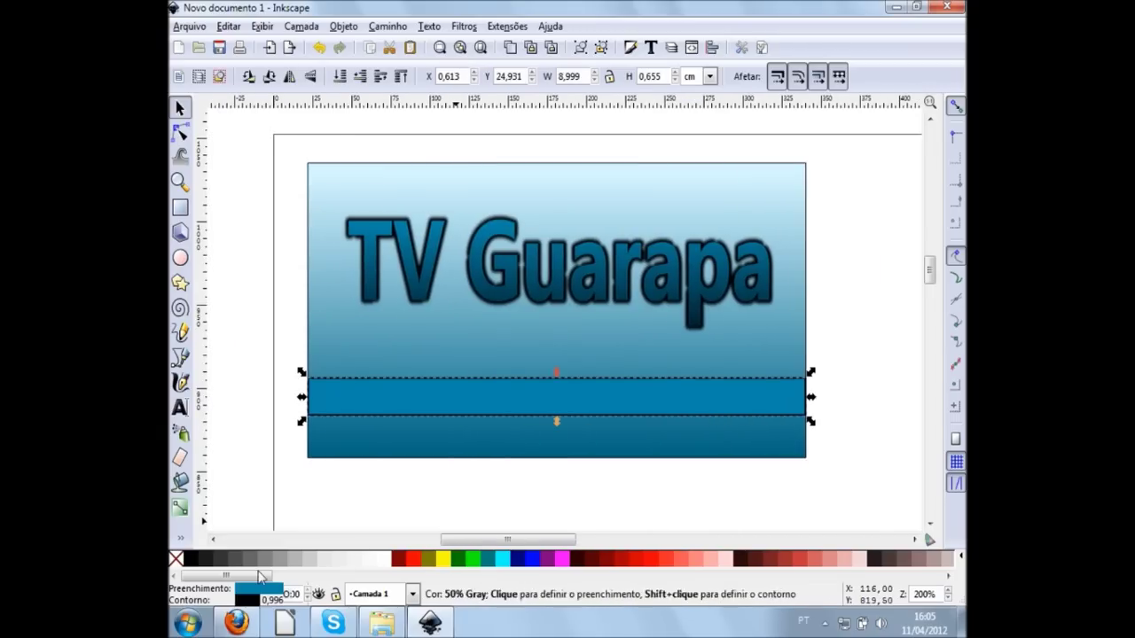
pyautogui.moveTo(254, 578); pyautogui.dragTo(682, 578)
pyautogui.click(494, 564)
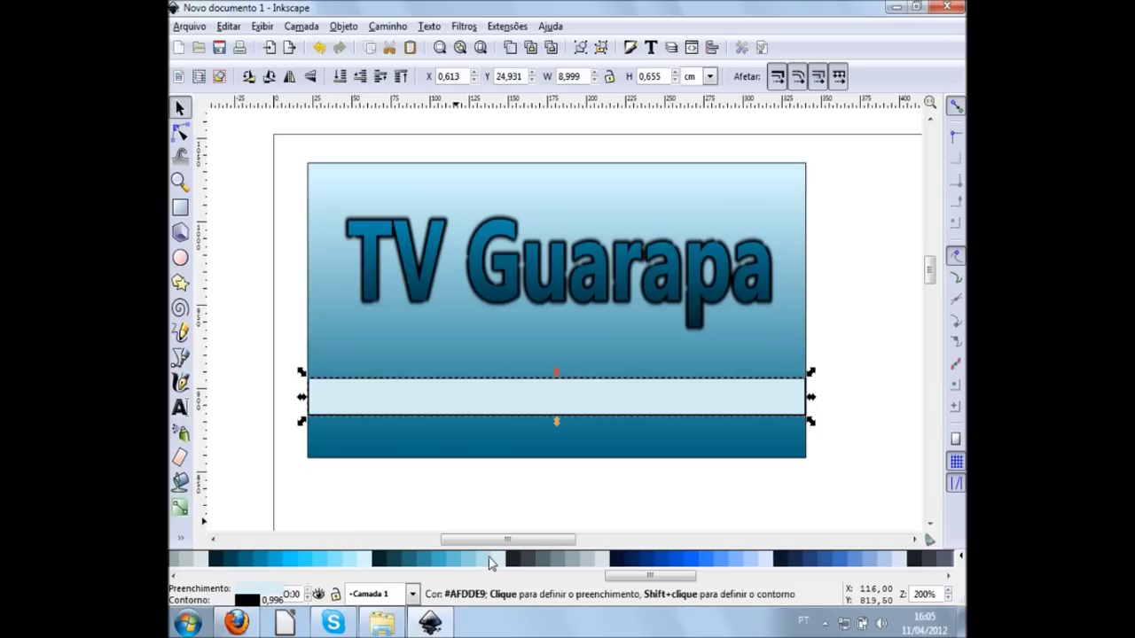
pyautogui.click(464, 561)
pyautogui.click(447, 564)
pyautogui.click(467, 562)
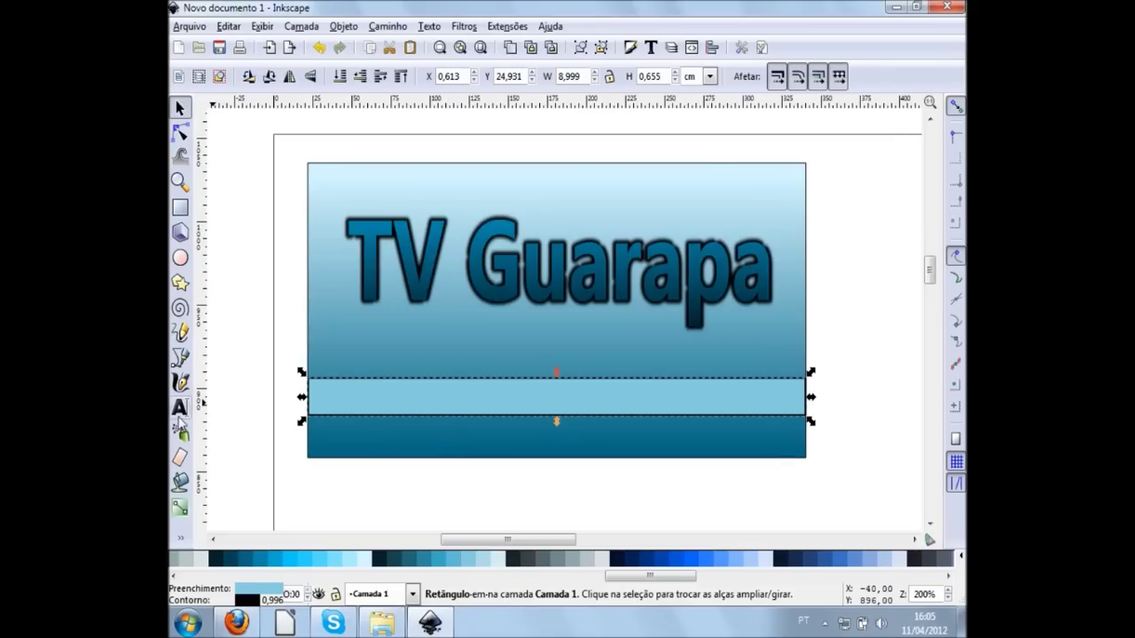
pyautogui.click(179, 408)
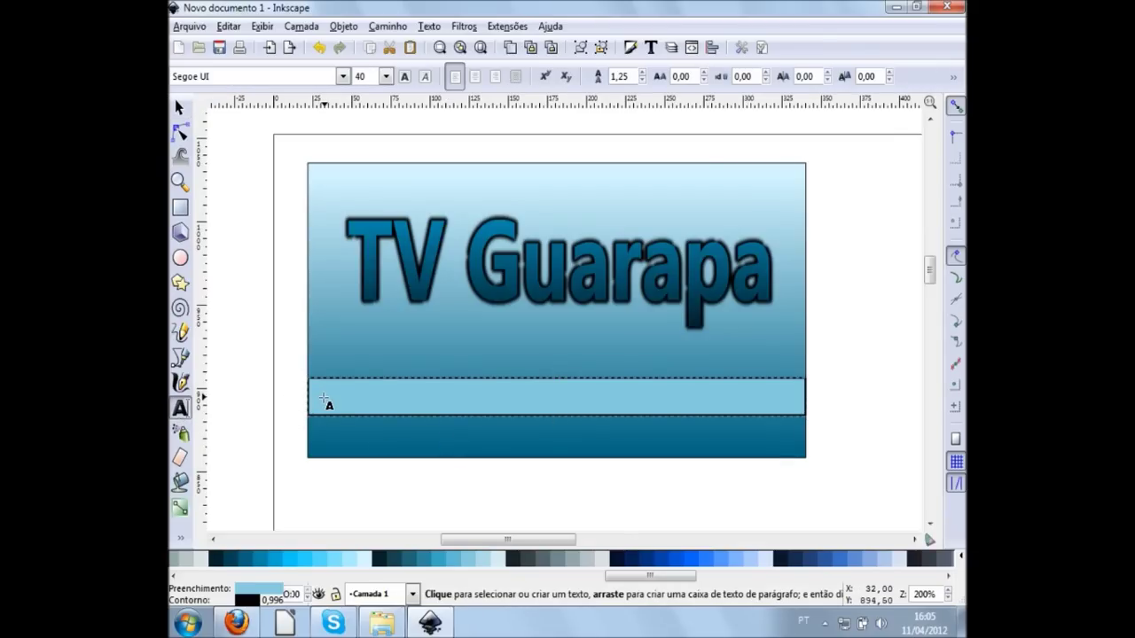
# Type 'Endereço' on the light blue bar and set its font size to 13.
pyautogui.click(324, 399)
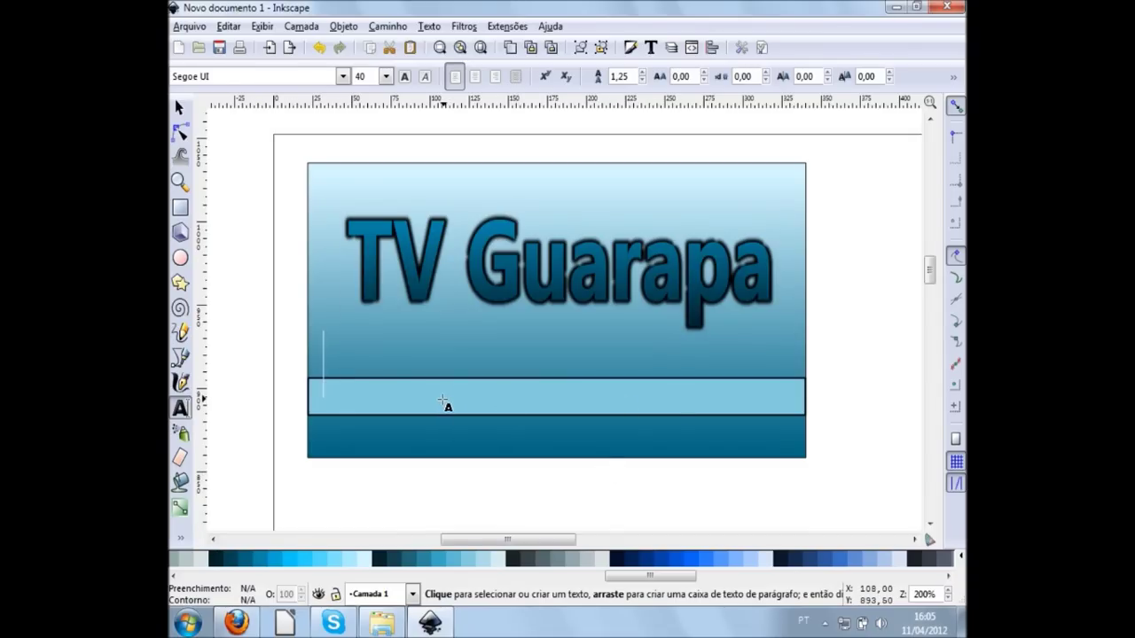
pyautogui.write('E')
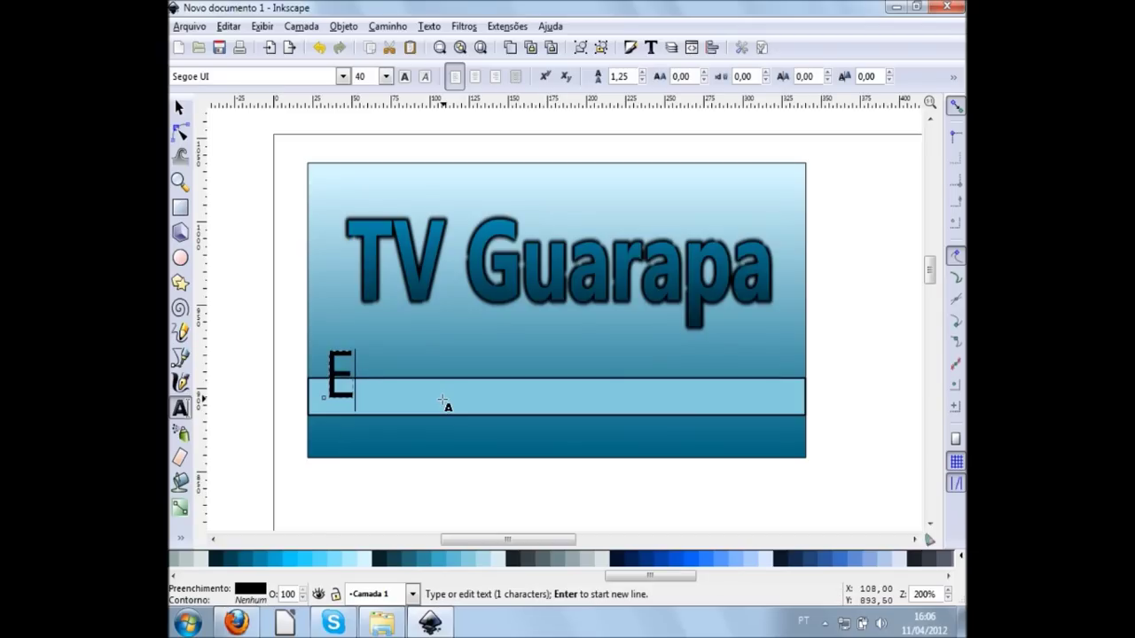
pyautogui.write('ndere')
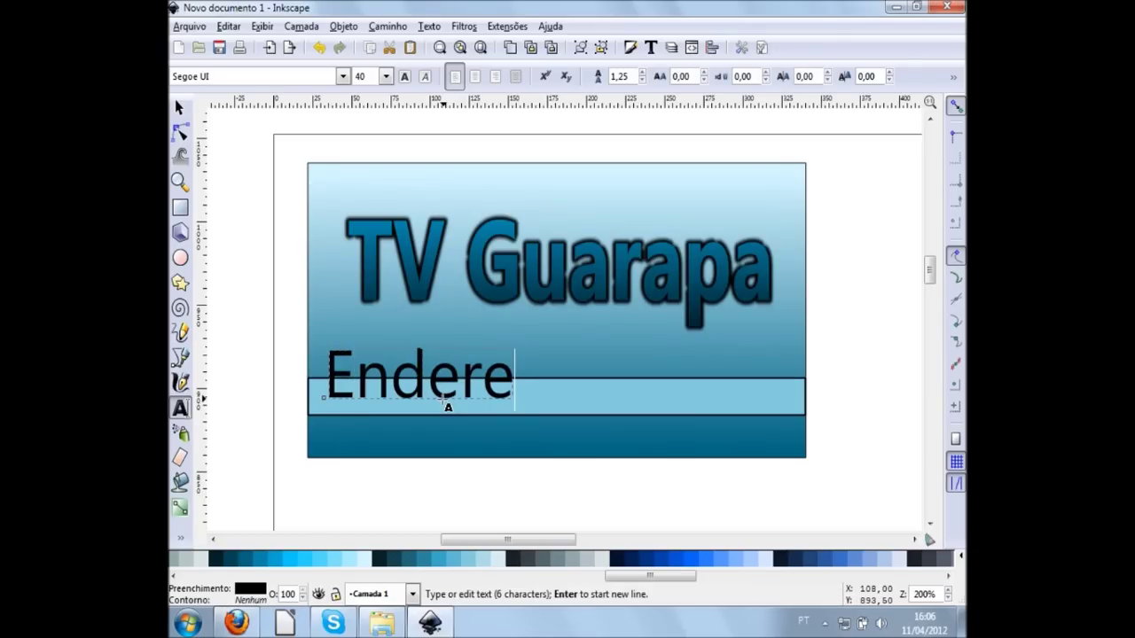
pyautogui.write('õ')
pyautogui.press('BackSpace')
pyautogui.write('ço')
pyautogui.hotkey('ctrl', 'a')
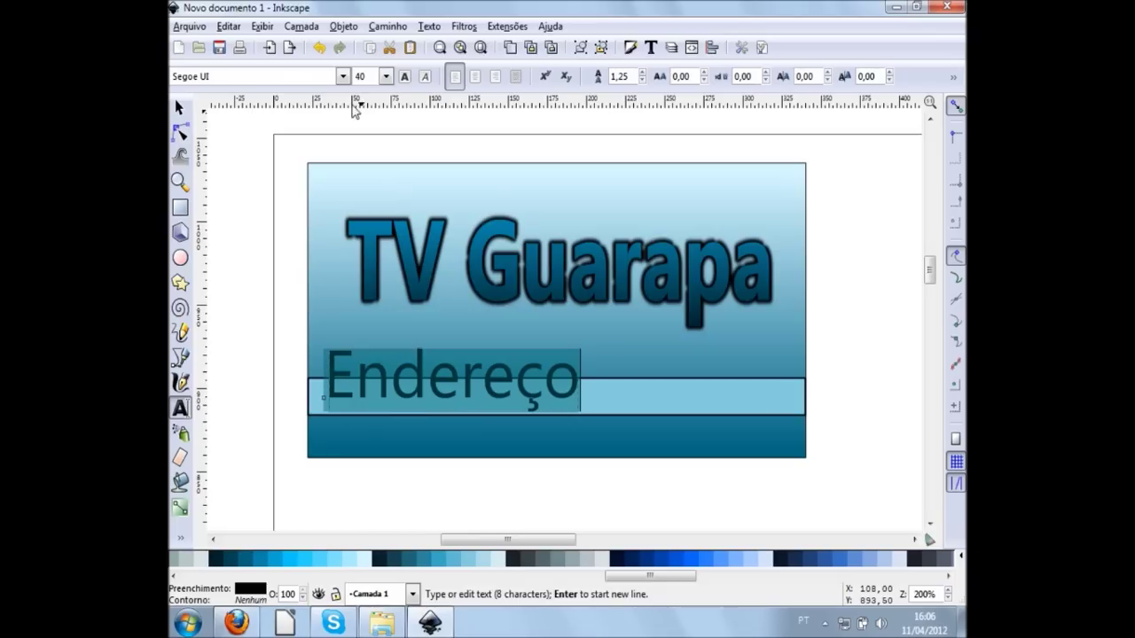
pyautogui.doubleClick(364, 77)
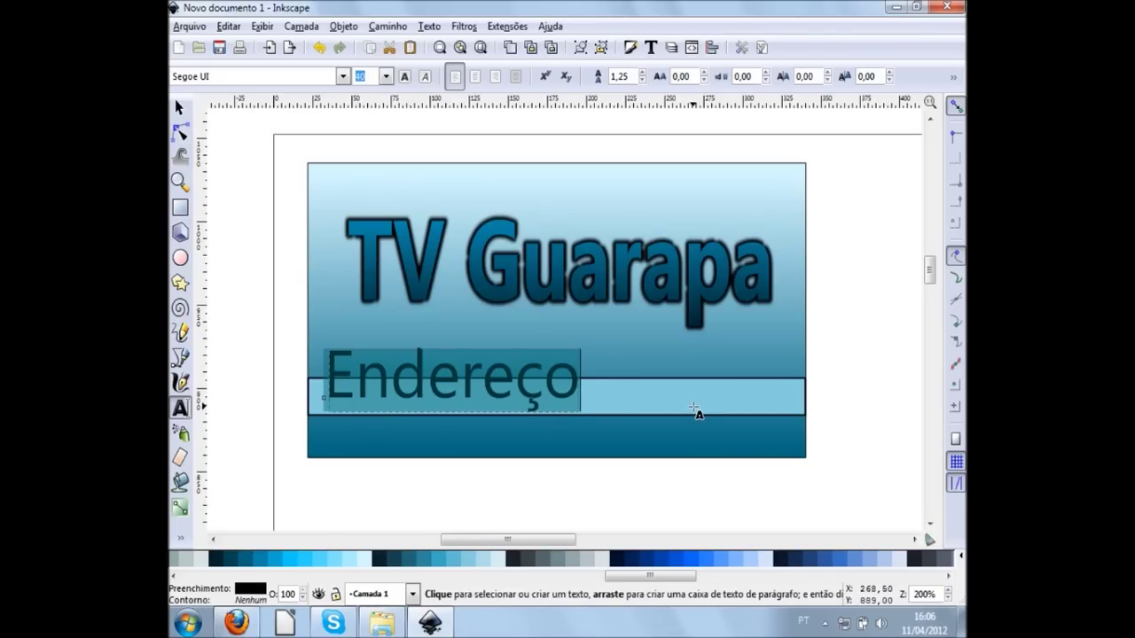
pyautogui.write('13')
pyautogui.press('Return')
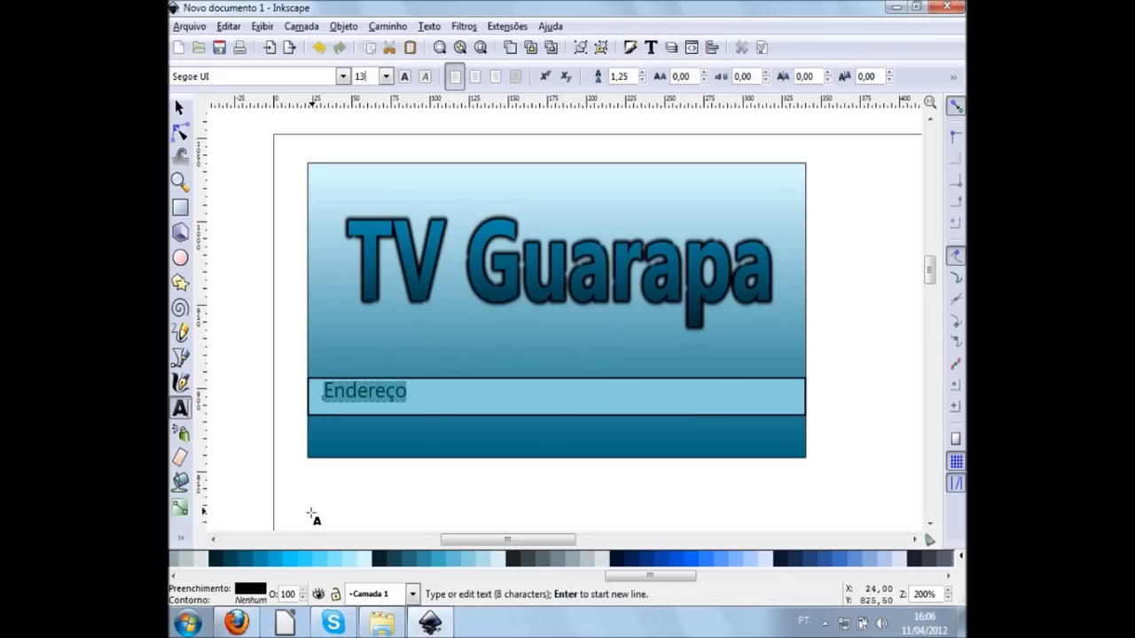
# Move Endereço to the bar's left end and append ':', a street address and 'Tel.:'.
pyautogui.scroll(2, 355, 435)
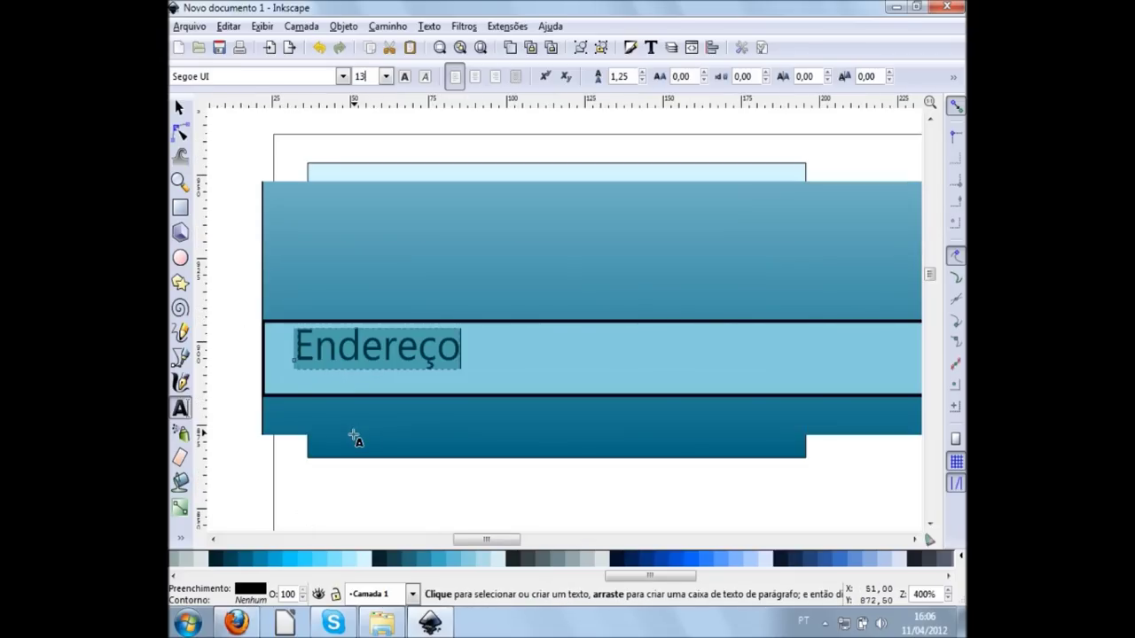
pyautogui.press('F1')
pyautogui.moveTo(415, 358); pyautogui.dragTo(383, 373)
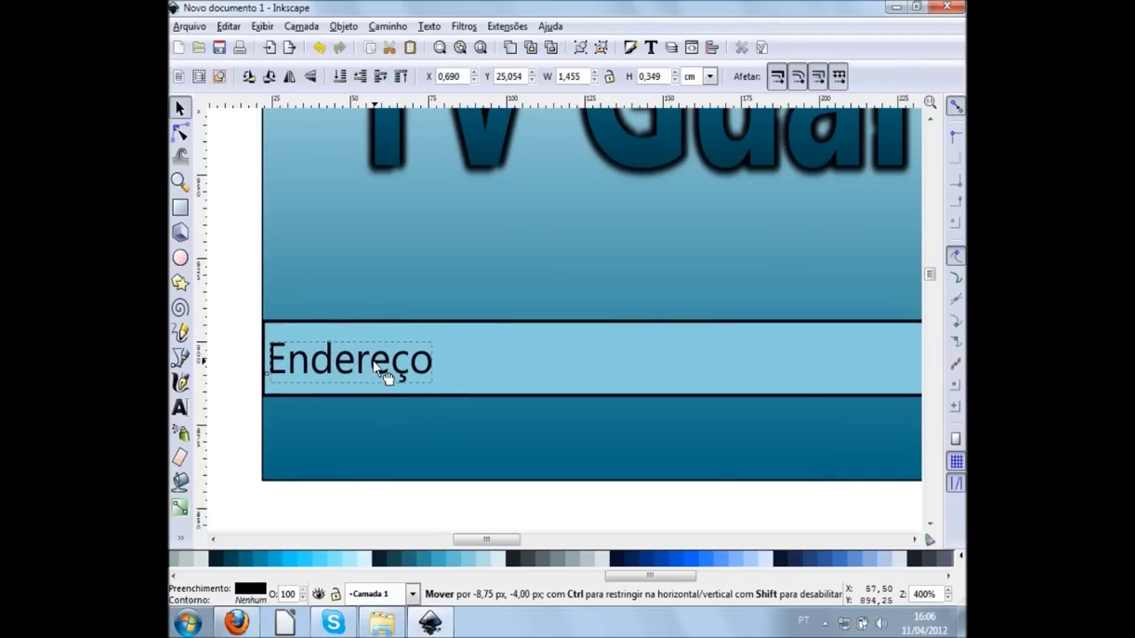
pyautogui.doubleClick(380, 361)
pyautogui.click(429, 361)
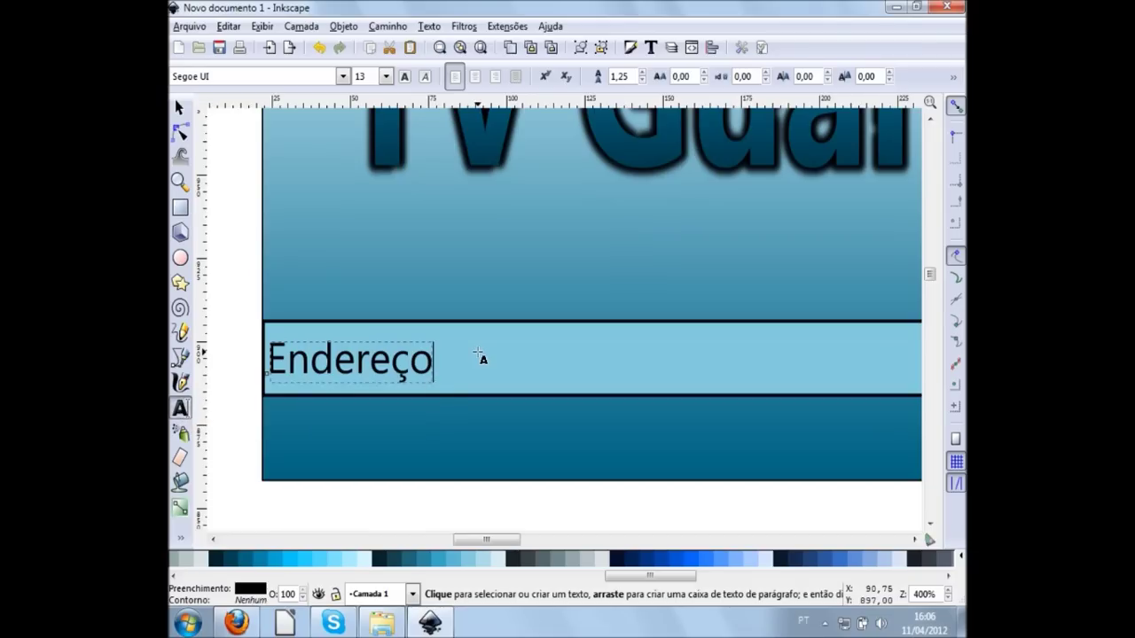
pyautogui.write(': R')
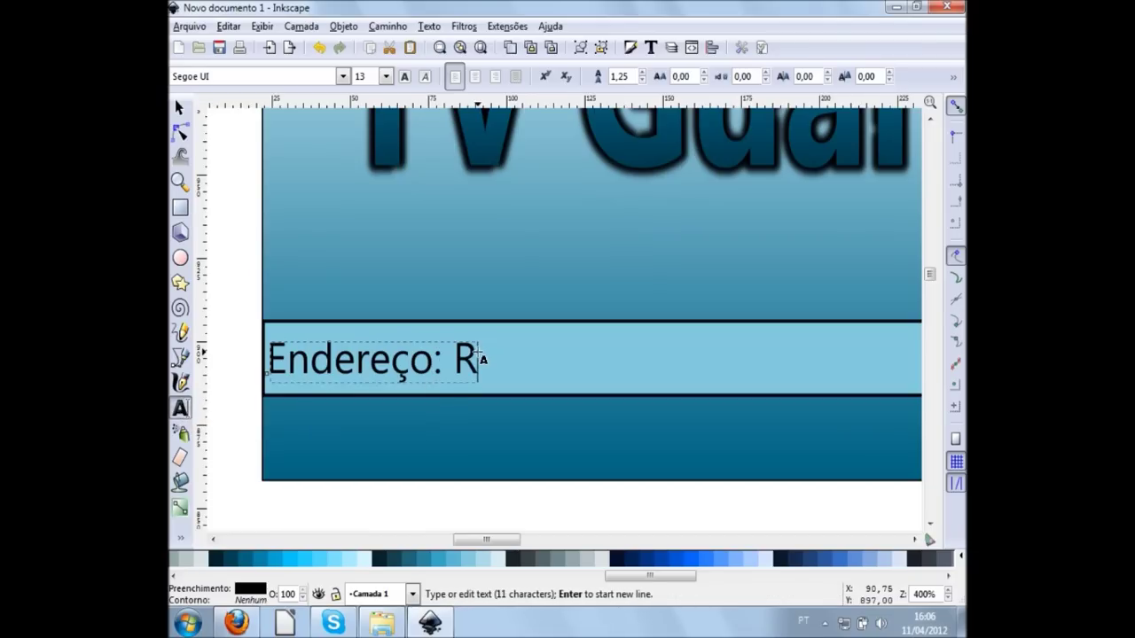
pyautogui.write('ua São Pedro')
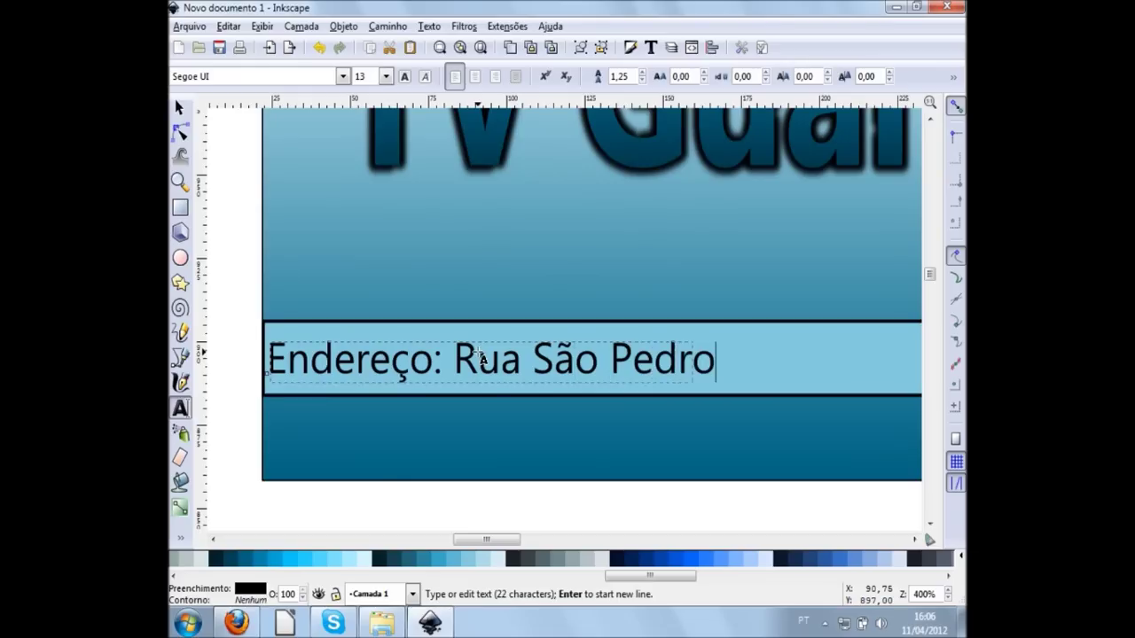
pyautogui.write(' n ')
pyautogui.write('76 T')
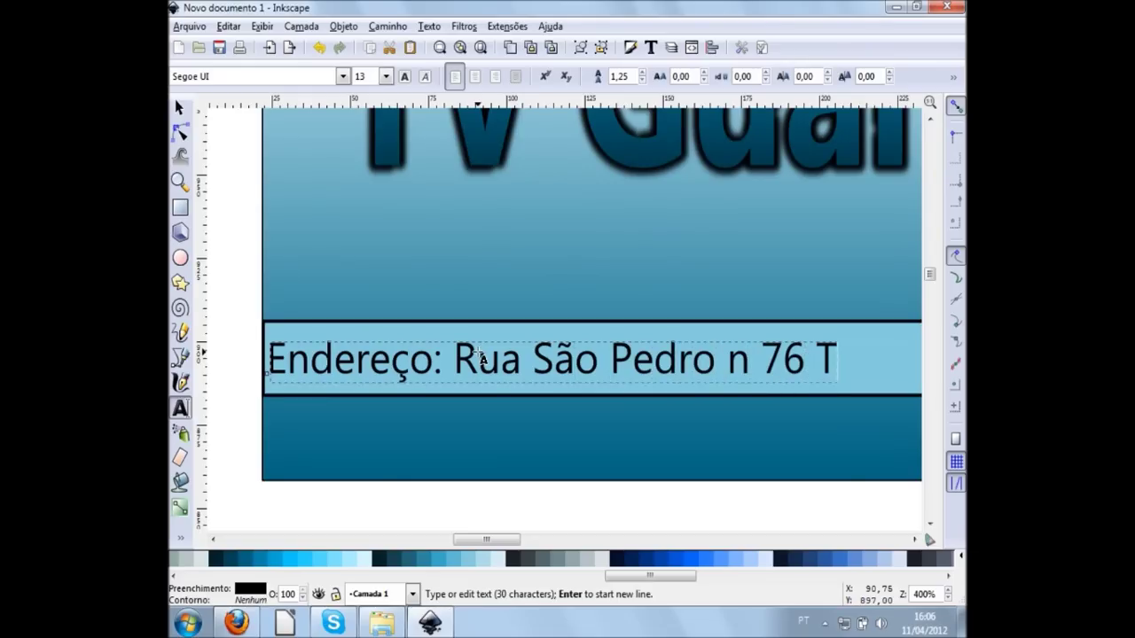
pyautogui.write('el')
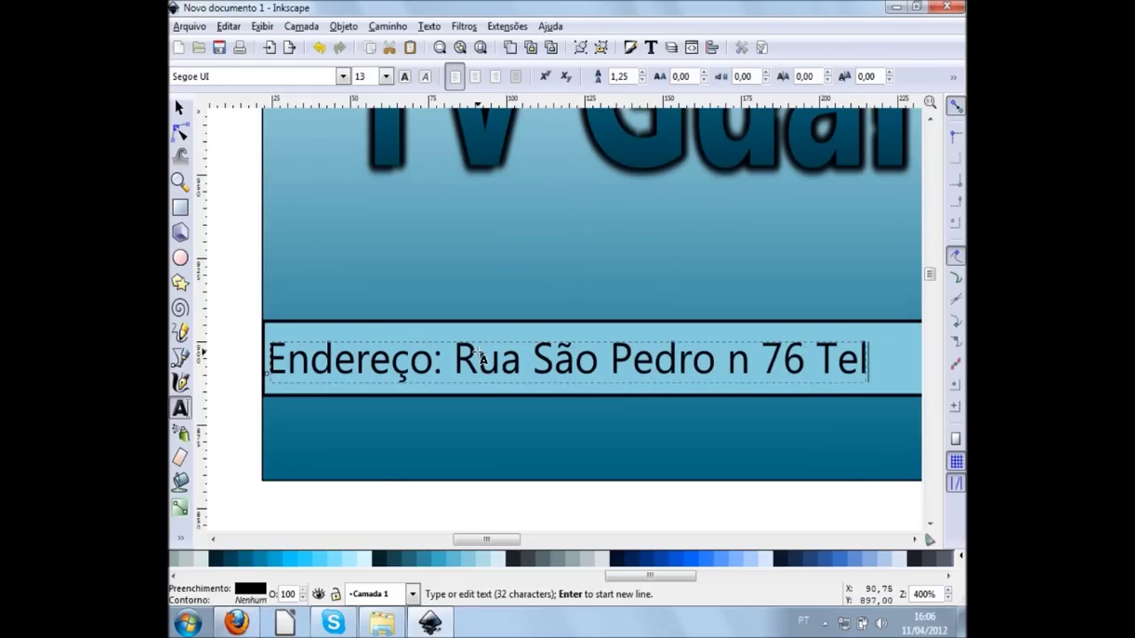
pyautogui.write('.:')
pyautogui.click(432, 364)
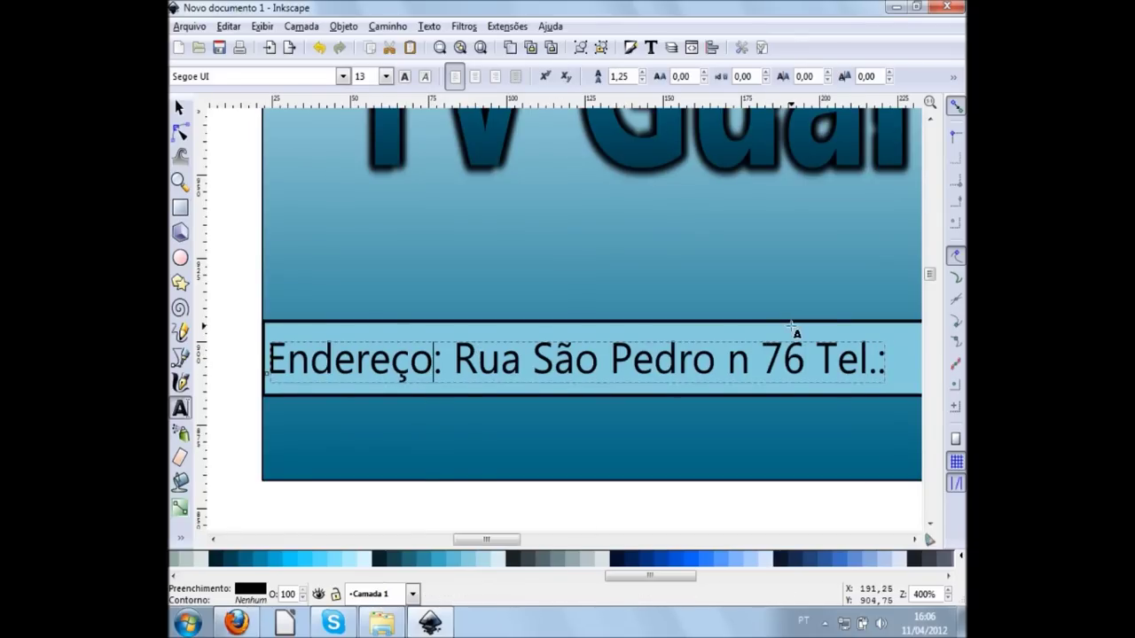
pyautogui.keyDown('ctrl'); pyautogui.scroll(-2, 791, 444); pyautogui.keyUp('ctrl')
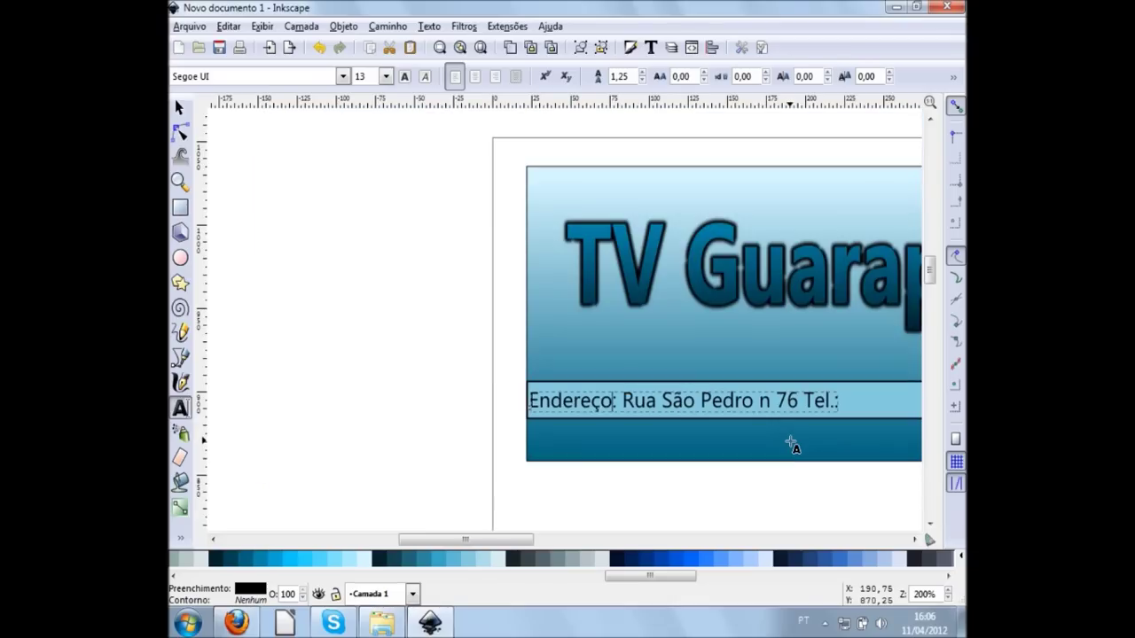
pyautogui.hscroll(5, 791, 444)
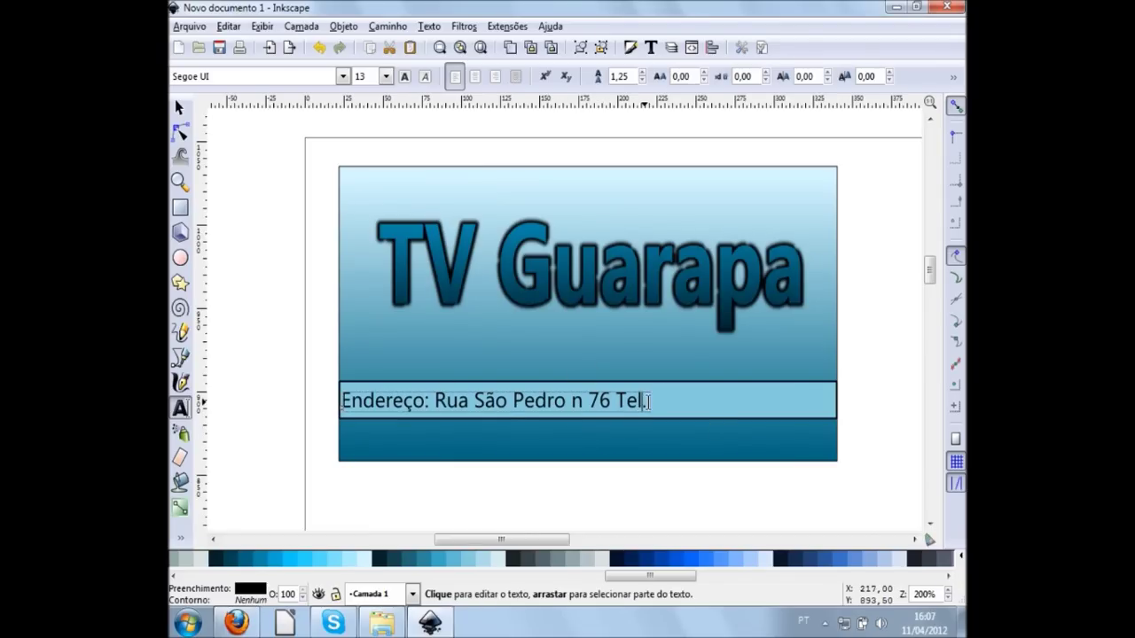
# Add the phone number in parentheses after 'Tel.:'.
pyautogui.click(647, 401)
pyautogui.write('()')
pyautogui.press('Left')
pyautogui.write('2')
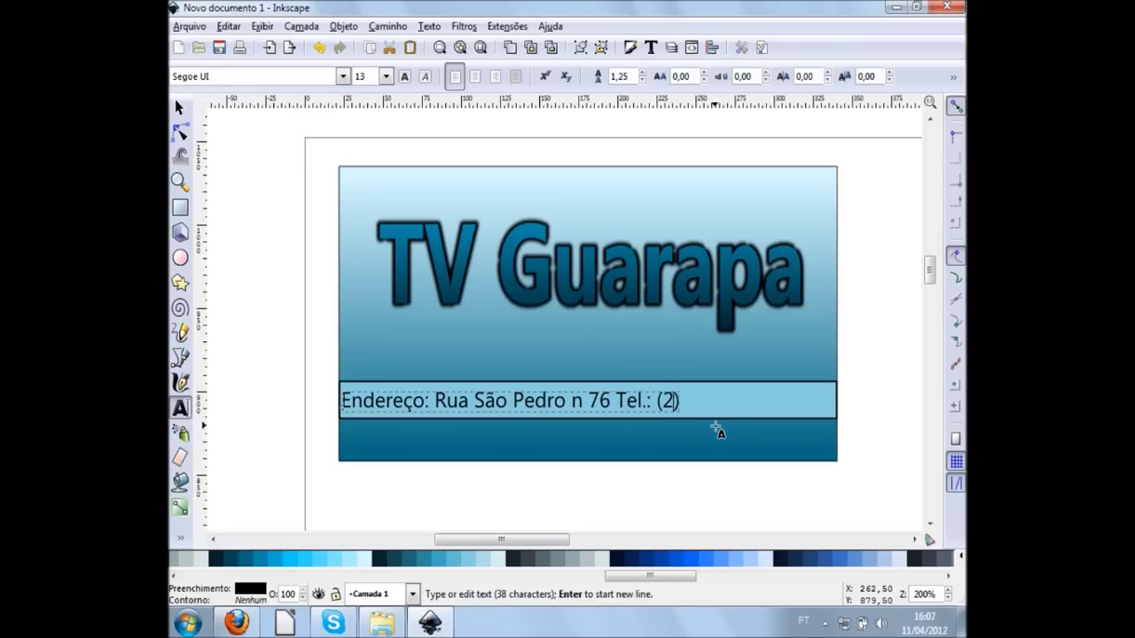
pyautogui.write('027')
pyautogui.write('000')
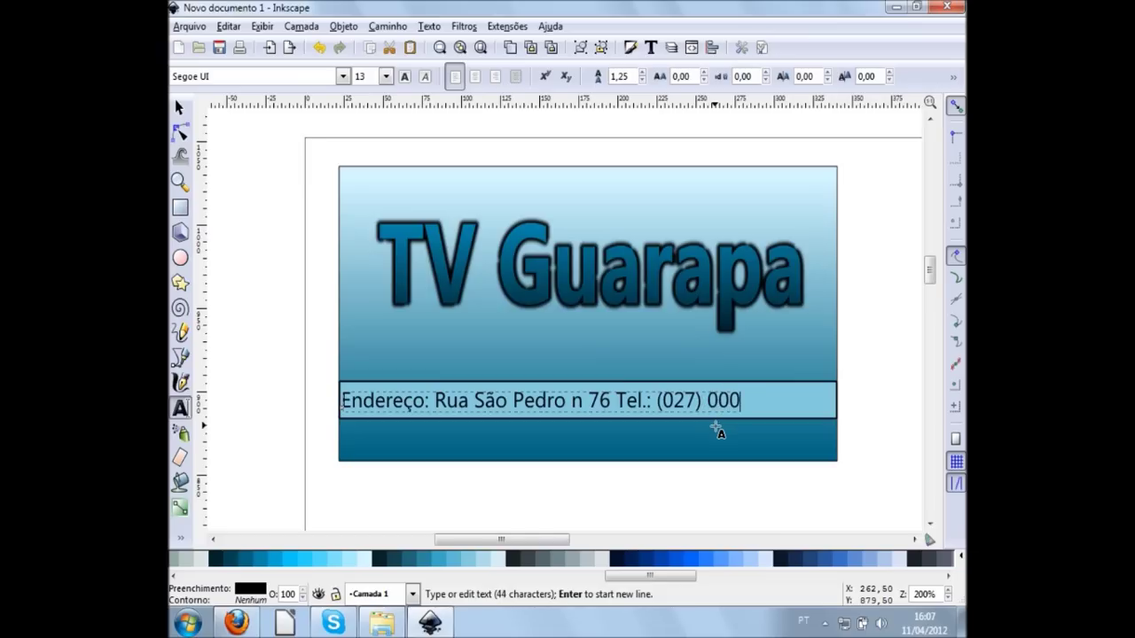
pyautogui.write('0-0000')
# Shift the address line right so it sits centred on the light blue bar.
pyautogui.press('F1')
pyautogui.click(752, 410)
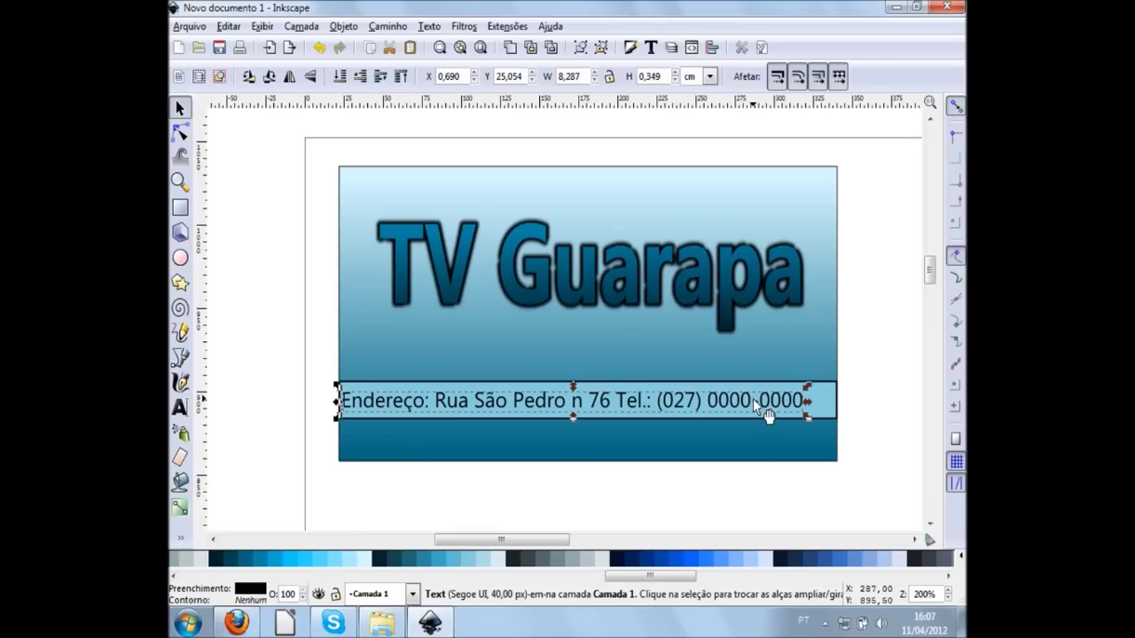
pyautogui.press('Right')
pyautogui.press('Right')
pyautogui.press('Right')
pyautogui.press('Right')
pyautogui.press('Right')
pyautogui.click(844, 434)
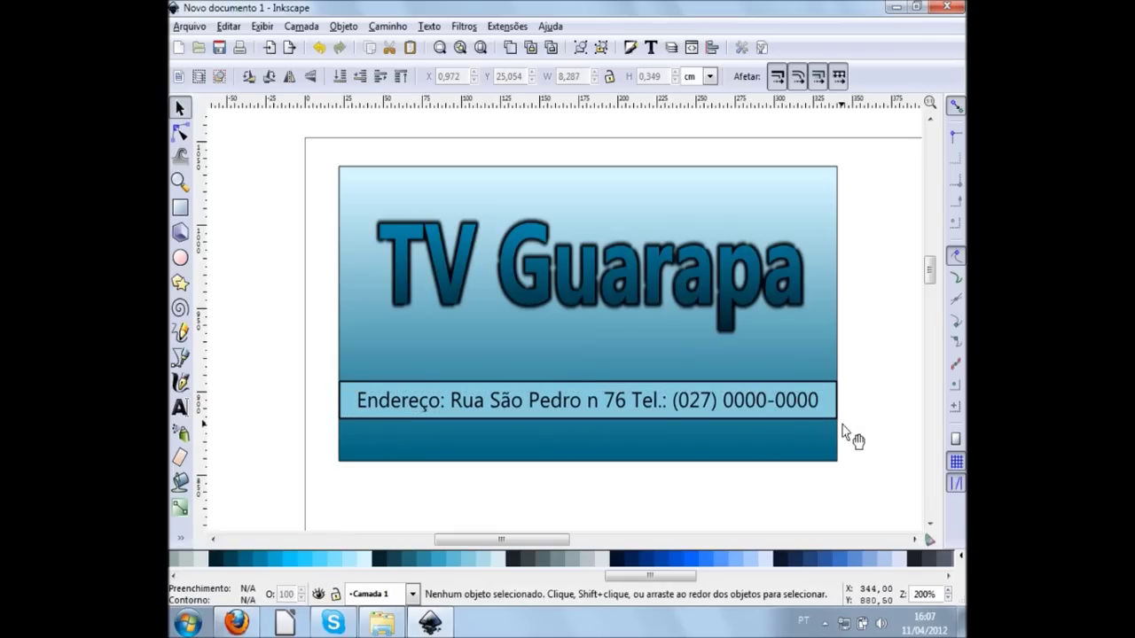
pyautogui.scroll(-1, 844, 437)
pyautogui.keyDown('ctrl'); pyautogui.scroll(-1, 846, 435); pyautogui.keyUp('ctrl')
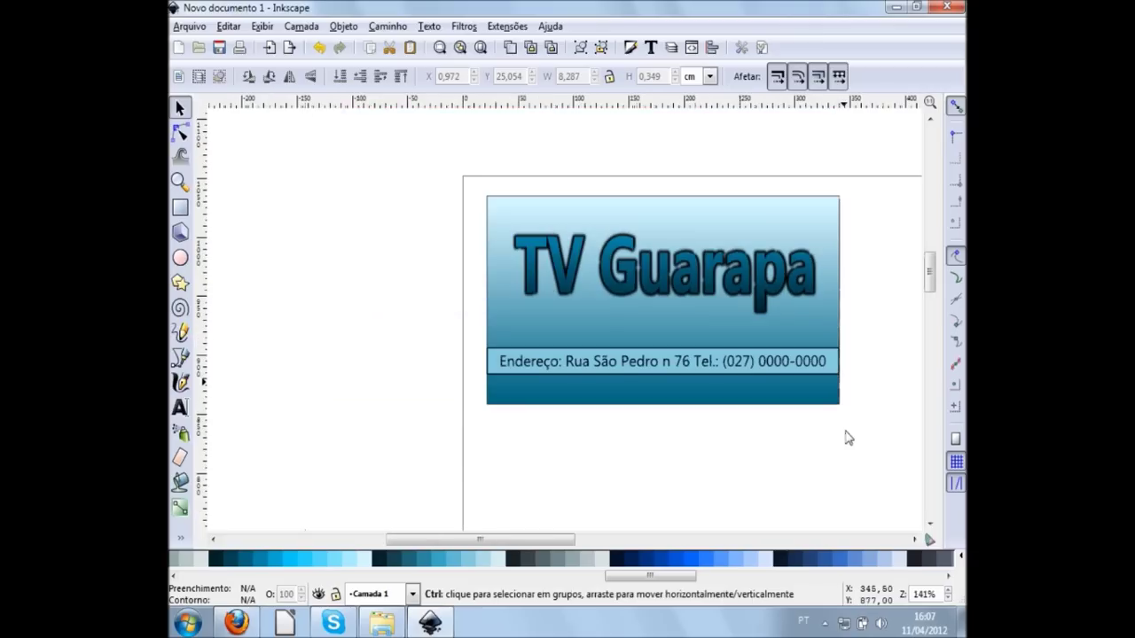
pyautogui.press('-')
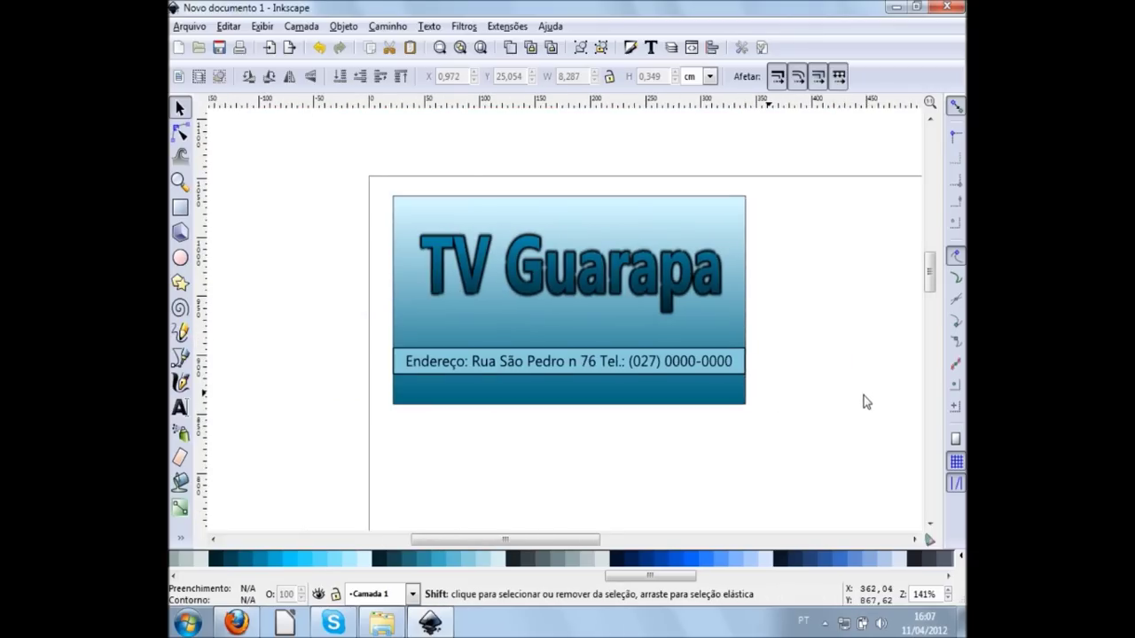
pyautogui.hscroll(2, 796, 425)
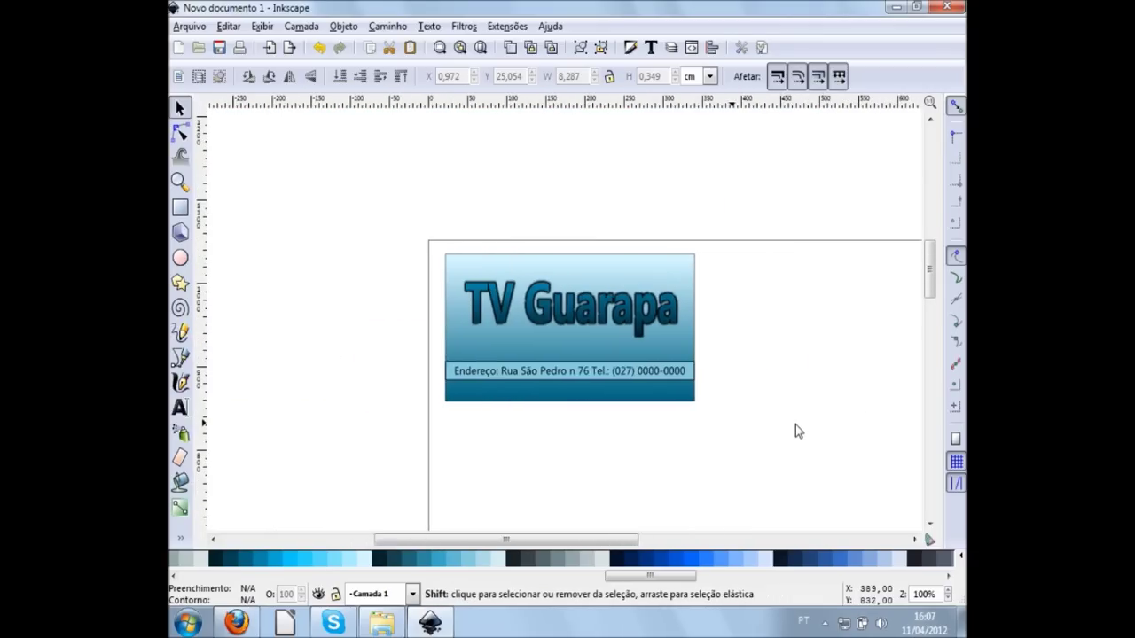
pyautogui.hscroll(2, 795, 424)
pyautogui.keyDown('ctrl'); pyautogui.scroll(-1, 795, 424); pyautogui.keyUp('ctrl')
pyautogui.scroll(-2, 772, 337)
pyautogui.scroll(-3, 861, 337)
pyautogui.scroll(-5, 861, 340)
pyautogui.scroll(-2, 874, 421)
pyautogui.scroll(3, 496, 381)
pyautogui.scroll(6, 511, 330)
pyautogui.scroll(4, 512, 335)
pyautogui.scroll(1, 517, 340)
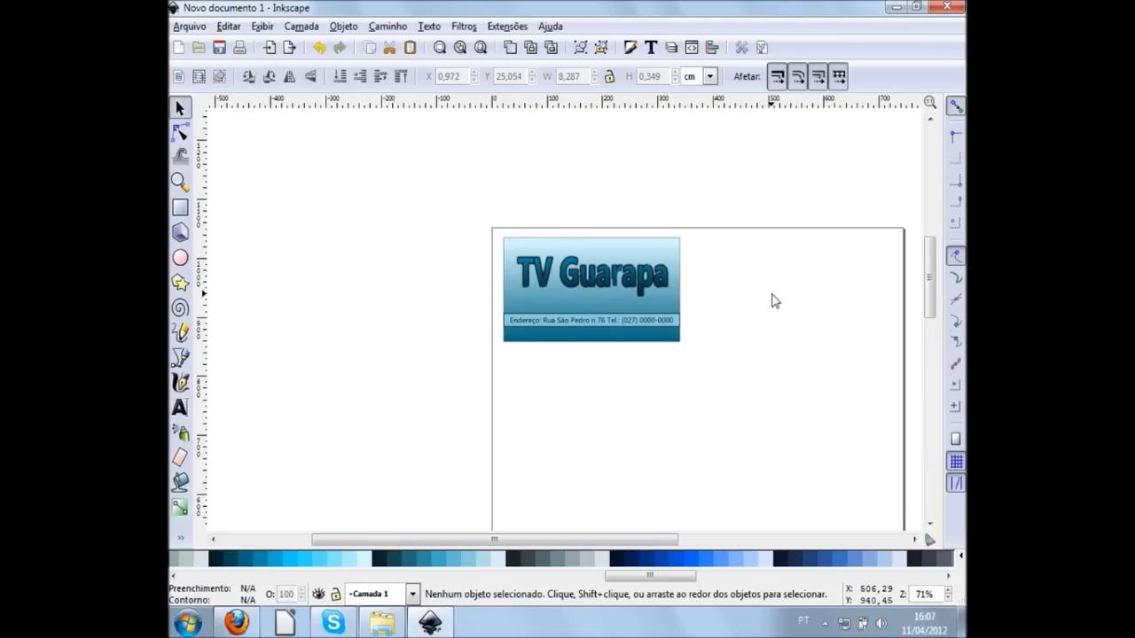
pyautogui.scroll(-5, 771, 302)
pyautogui.scroll(-5, 770, 304)
pyautogui.scroll(3, 768, 360)
pyautogui.scroll(3, 764, 362)
pyautogui.scroll(4, 761, 363)
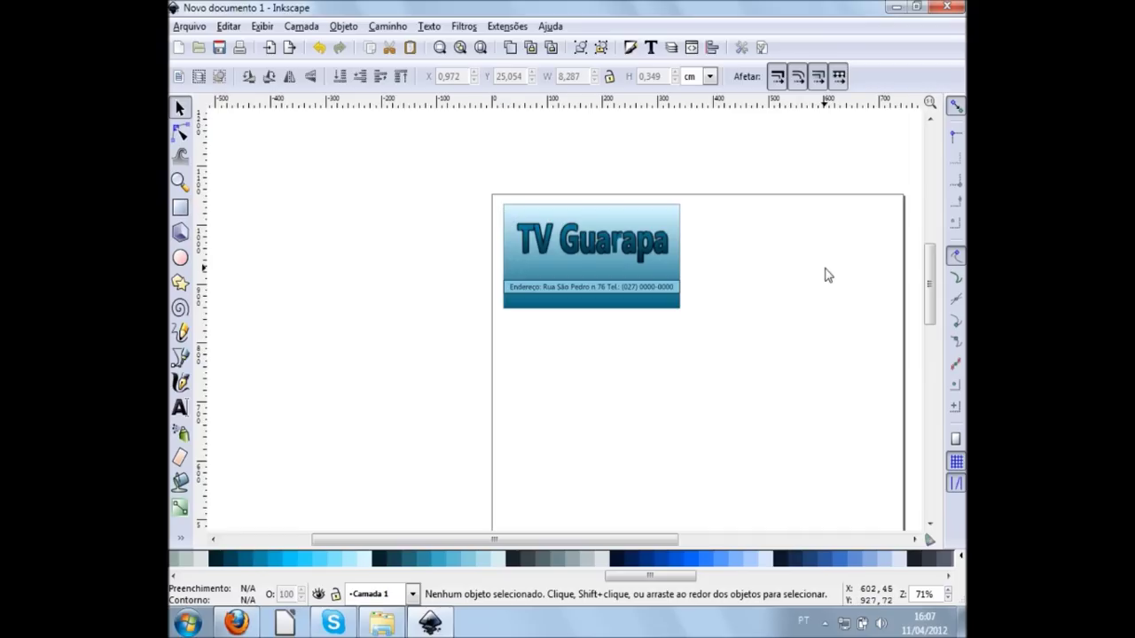
pyautogui.scroll(-3, 823, 275)
pyautogui.scroll(-3, 825, 277)
pyautogui.scroll(-2, 825, 276)
pyautogui.scroll(4, 824, 278)
pyautogui.scroll(5, 821, 280)
pyautogui.scroll(3, 780, 279)
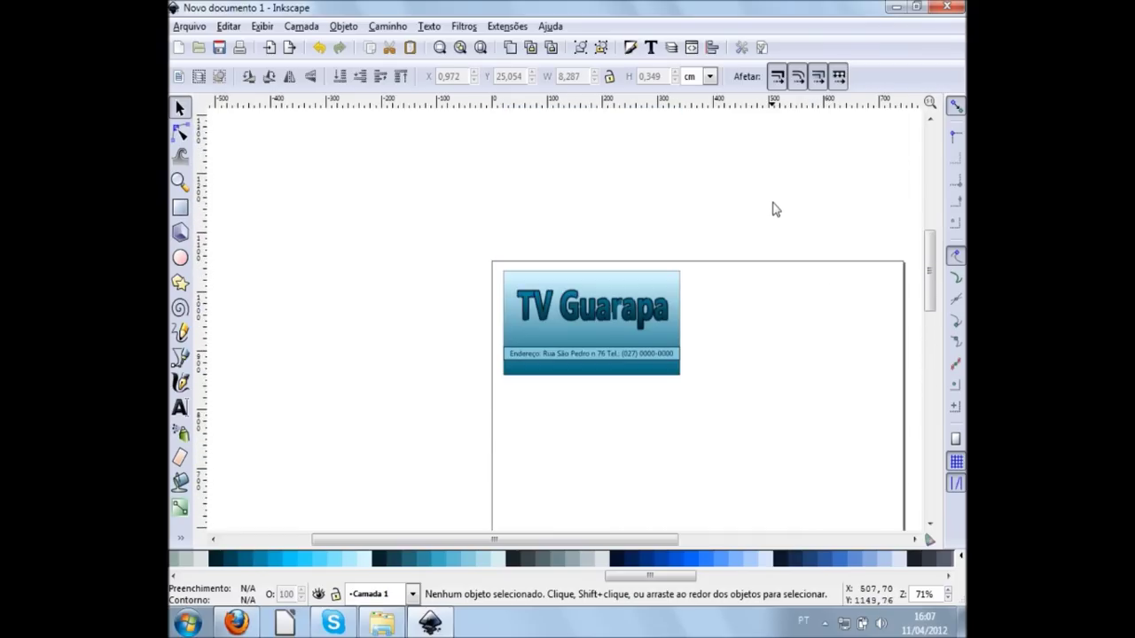
# Select the whole TV Guarapa card, duplicate it, and nudge the copy right.
pyautogui.moveTo(463, 203)
pyautogui.mouseDown()
pyautogui.moveTo(532, 341)
pyautogui.moveTo(778, 441)
pyautogui.mouseUp()
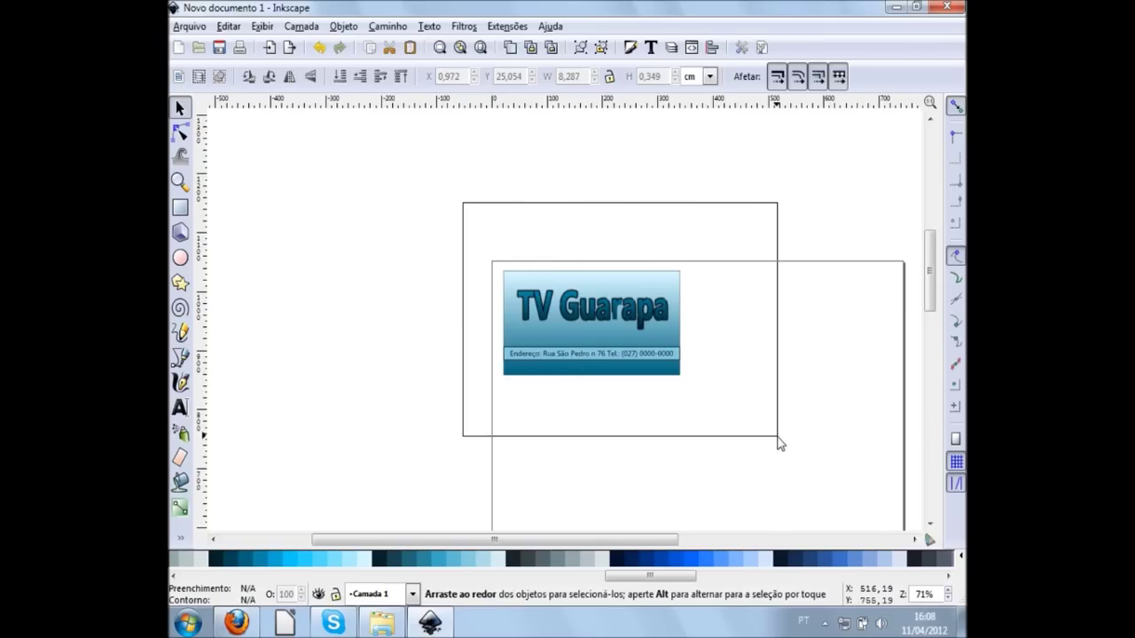
pyautogui.moveTo(778, 441); pyautogui.dragTo(778, 440)
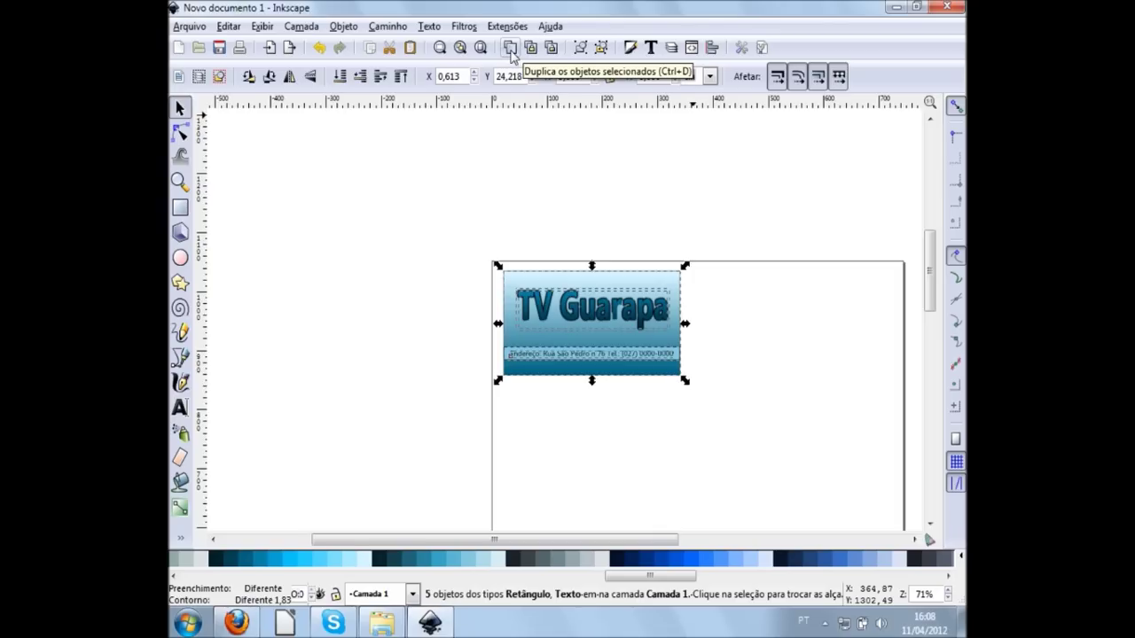
pyautogui.click(511, 52)
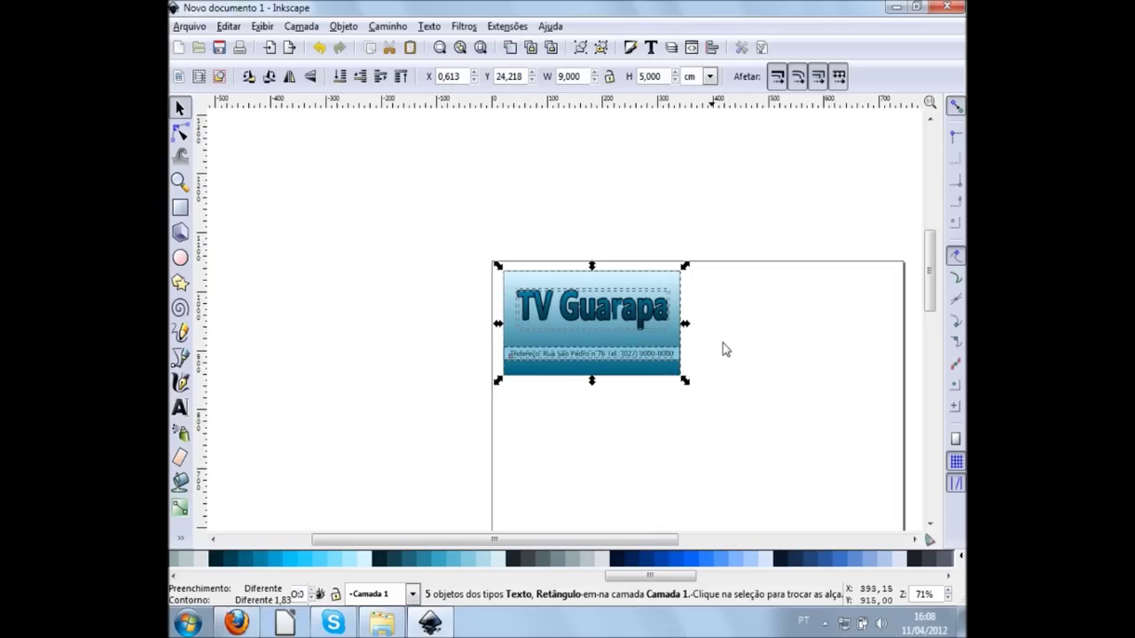
pyautogui.press('shift')
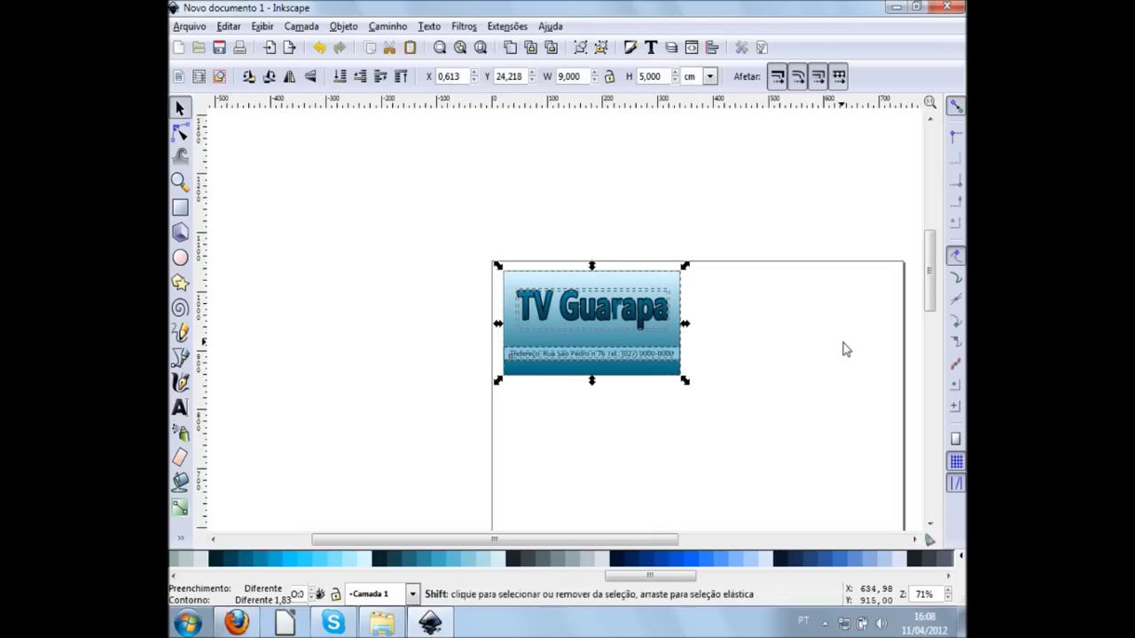
pyautogui.hotkey('shift', 'Right')
pyautogui.hotkey('shift', 'Right')
pyautogui.hotkey('shift', 'Right')
pyautogui.hotkey('shift', 'Right')
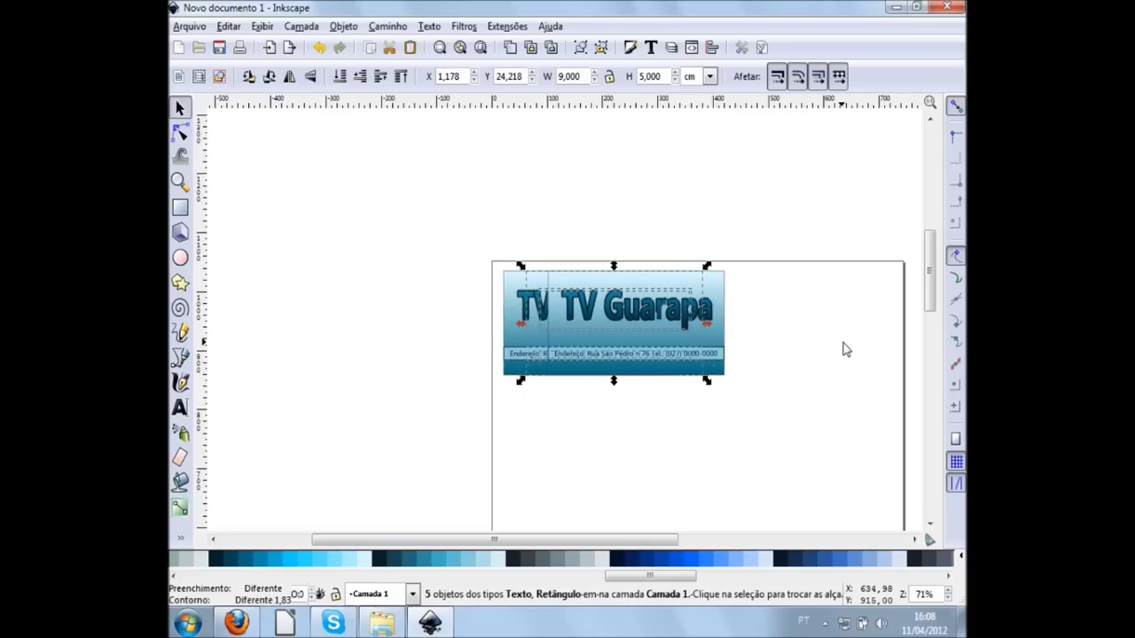
pyautogui.hotkey('shift', 'Right')
pyautogui.hotkey('shift', 'Right')
pyautogui.hotkey('shift', 'Right')
pyautogui.hotkey('shift', 'Right')
pyautogui.hotkey('shift', 'Right')
pyautogui.hotkey('shift', 'Right')
pyautogui.hotkey('shift', 'Right')
pyautogui.hotkey('shift', 'Right')
pyautogui.hotkey('shift', 'Right')
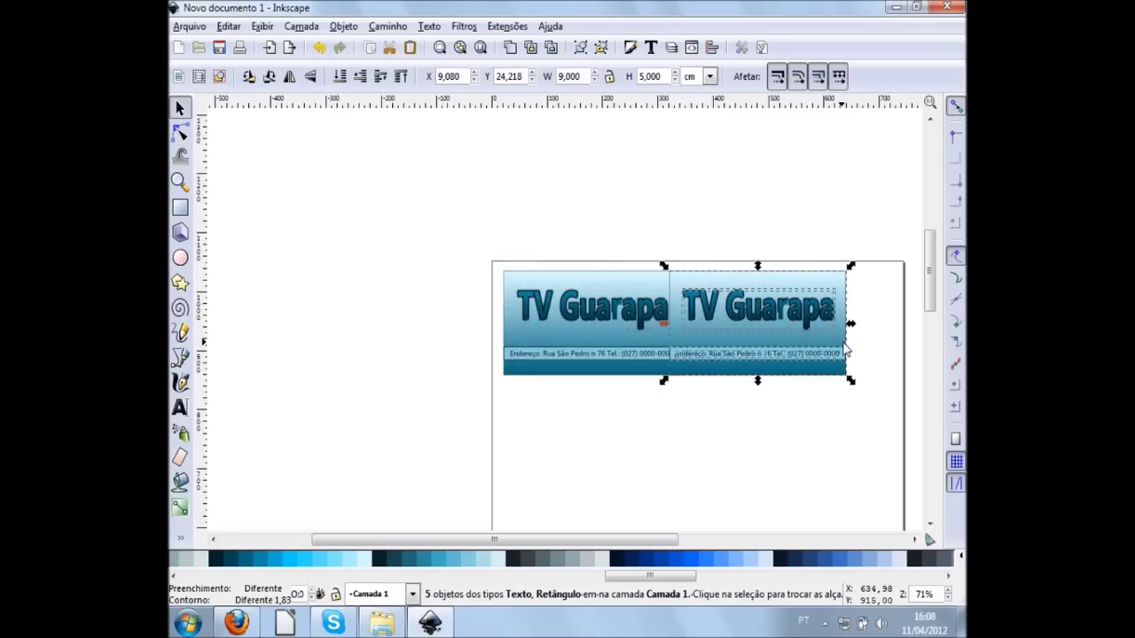
# Position the copy just right of the original, forming a row of two cards.
pyautogui.moveTo(849, 348); pyautogui.dragTo(409, 256)
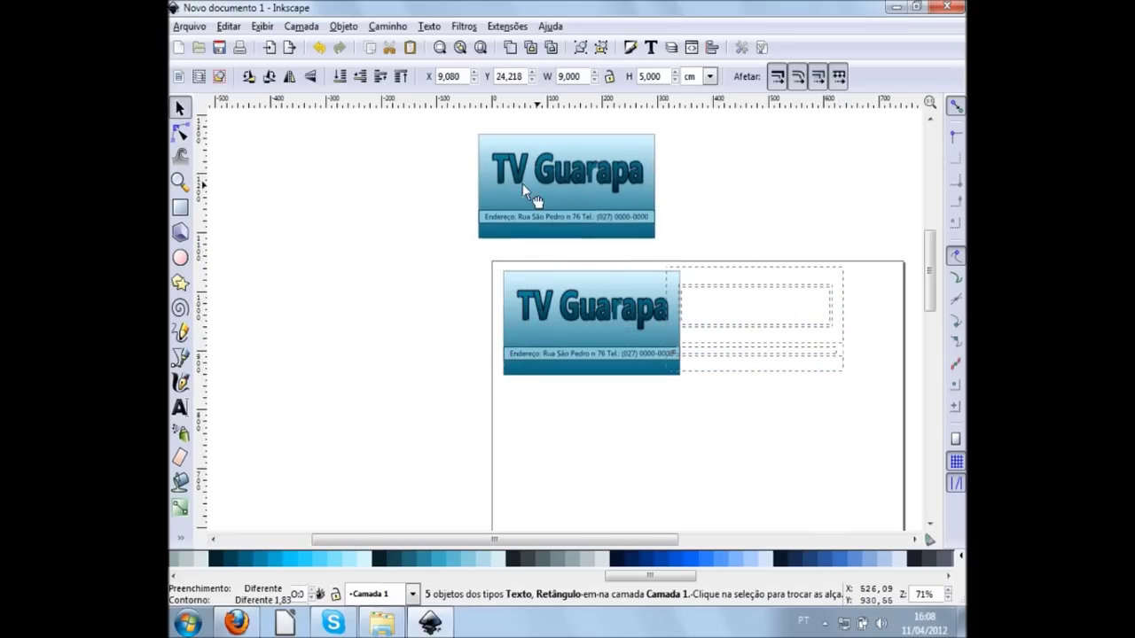
pyautogui.moveTo(409, 255)
pyautogui.mouseDown()
pyautogui.moveTo(812, 335)
pyautogui.moveTo(788, 336)
pyautogui.mouseUp()
pyautogui.scroll(3, 709, 377)
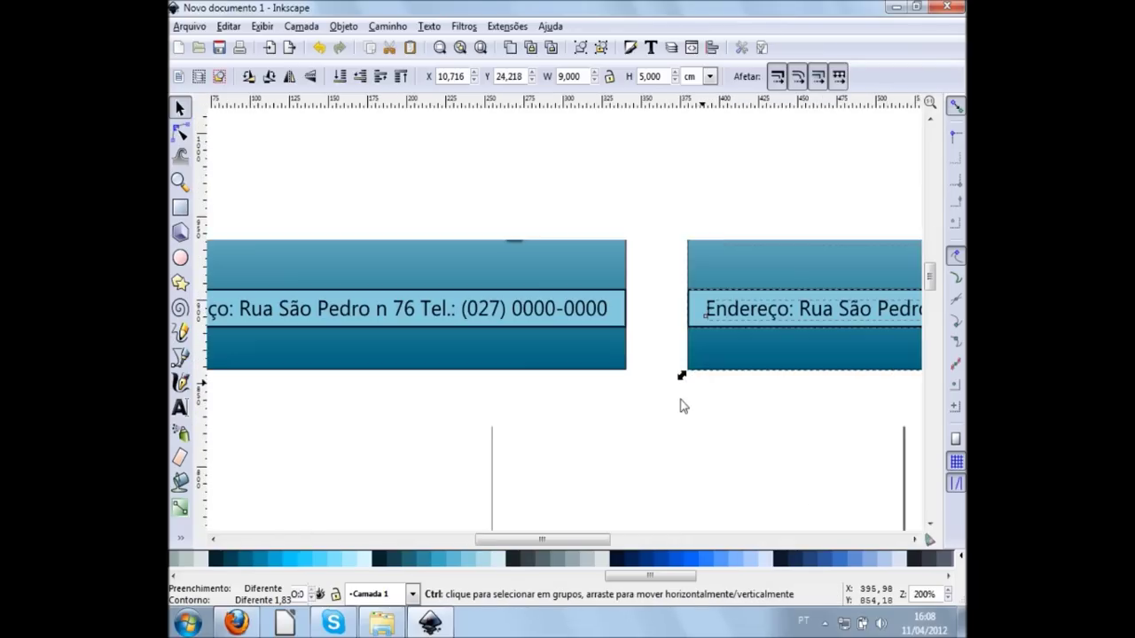
pyautogui.scroll(2, 709, 355)
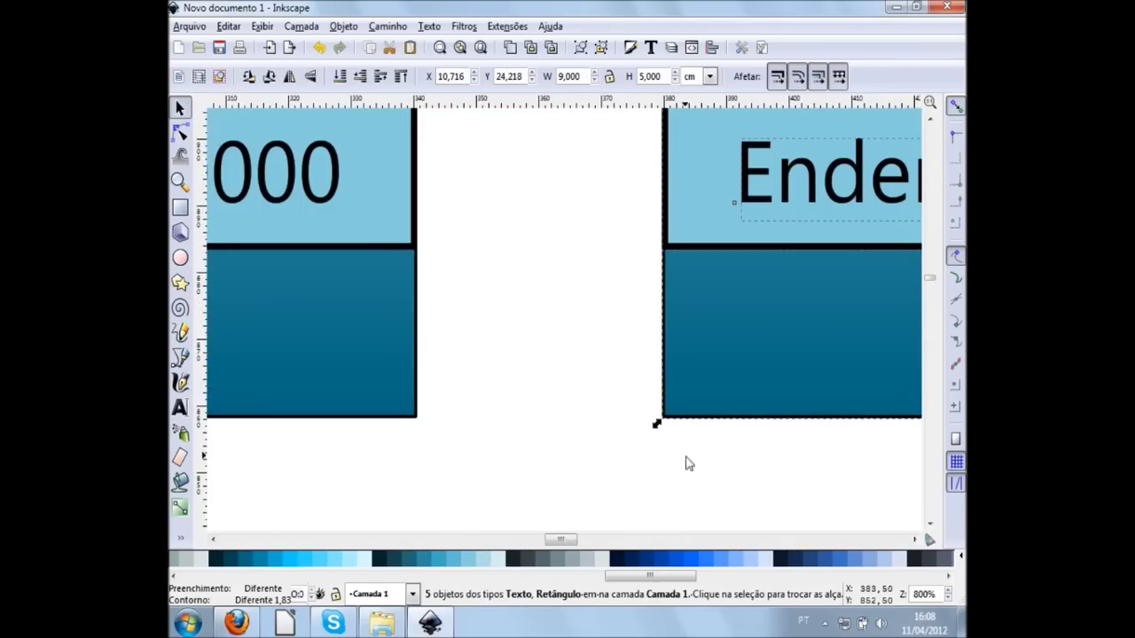
pyautogui.scroll(-2, 760, 424)
pyautogui.scroll(-2, 763, 424)
pyautogui.hscroll(3, 766, 418)
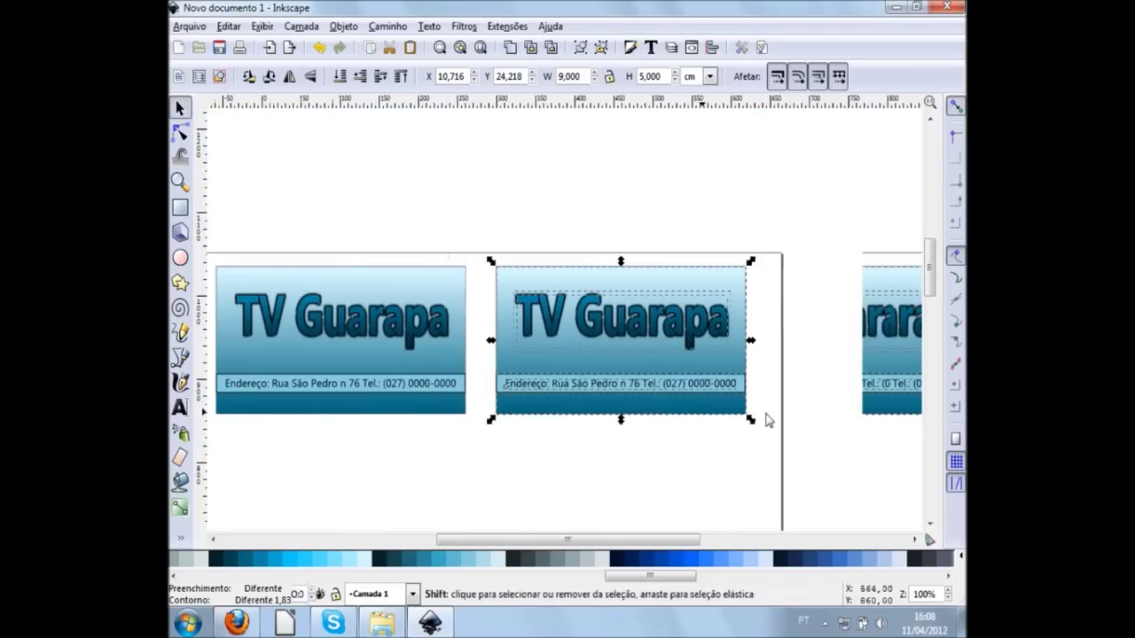
pyautogui.hotkey('ctrl', 'z')
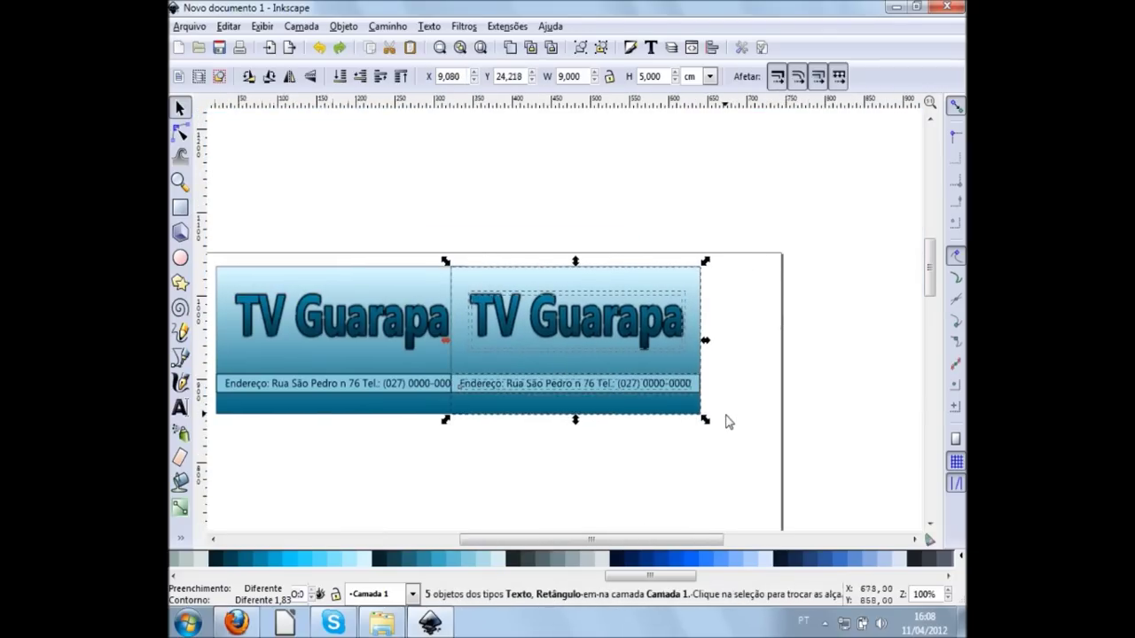
pyautogui.hotkey('ctrl', 'z')
pyautogui.hscroll(-2, 523, 368)
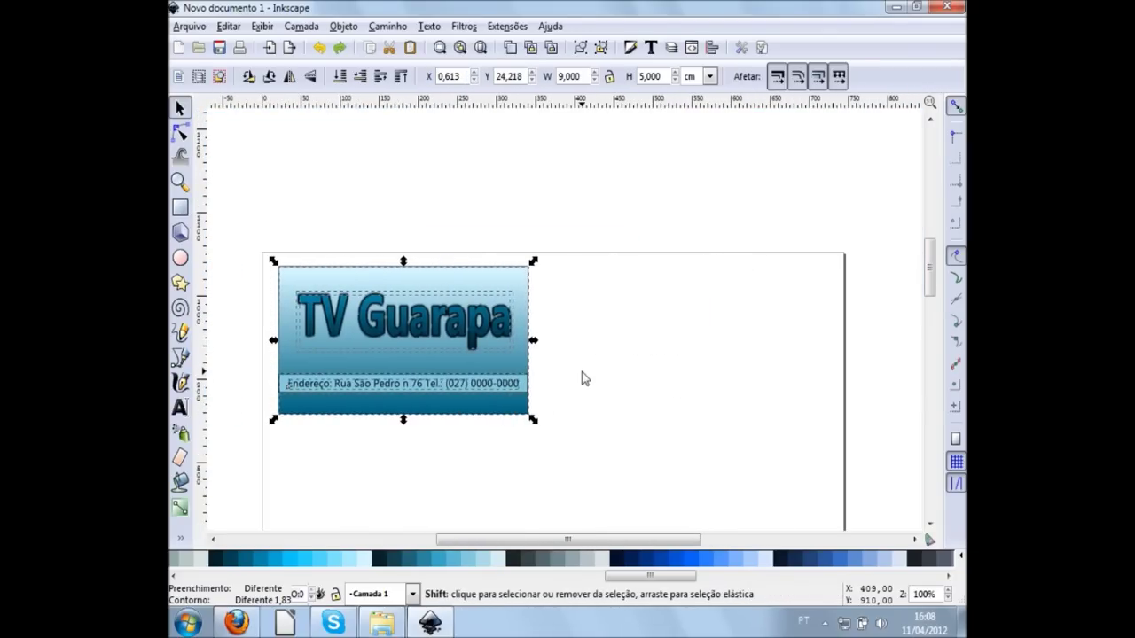
pyautogui.hotkey('ctrl', 'shift', 'z')
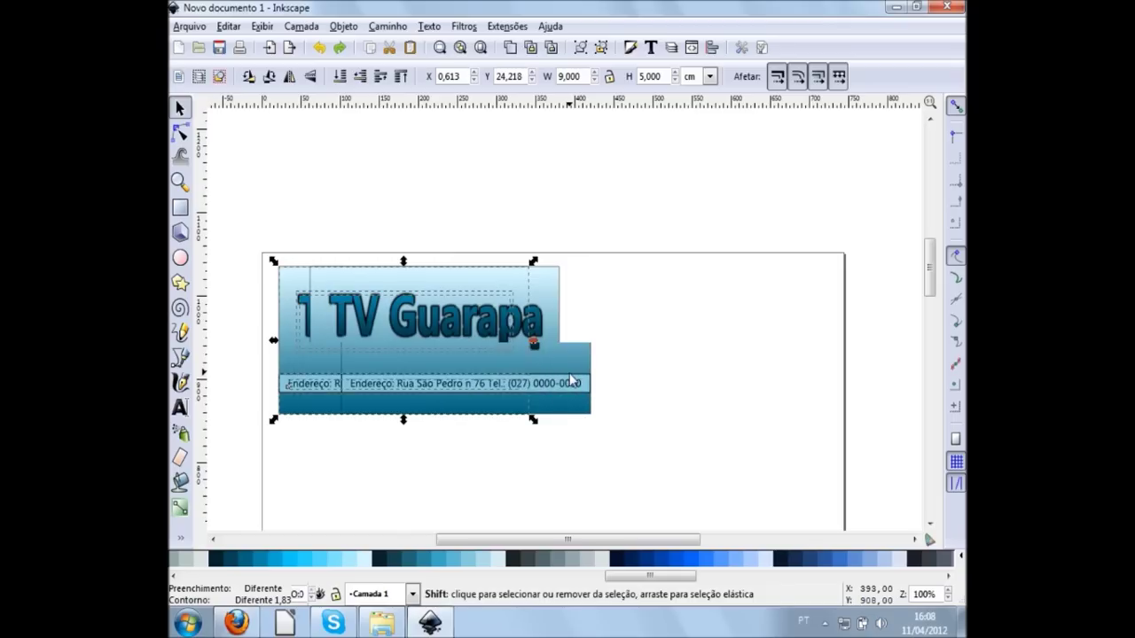
pyautogui.hotkey('ctrl', 'shift', 'z')
pyautogui.hotkey('shift', 'Right')
pyautogui.hotkey('shift', 'Right')
pyautogui.hotkey('shift', 'Right')
pyautogui.hotkey('shift', 'Right')
pyautogui.hotkey('shift', 'Right')
pyautogui.hotkey('shift', 'Right')
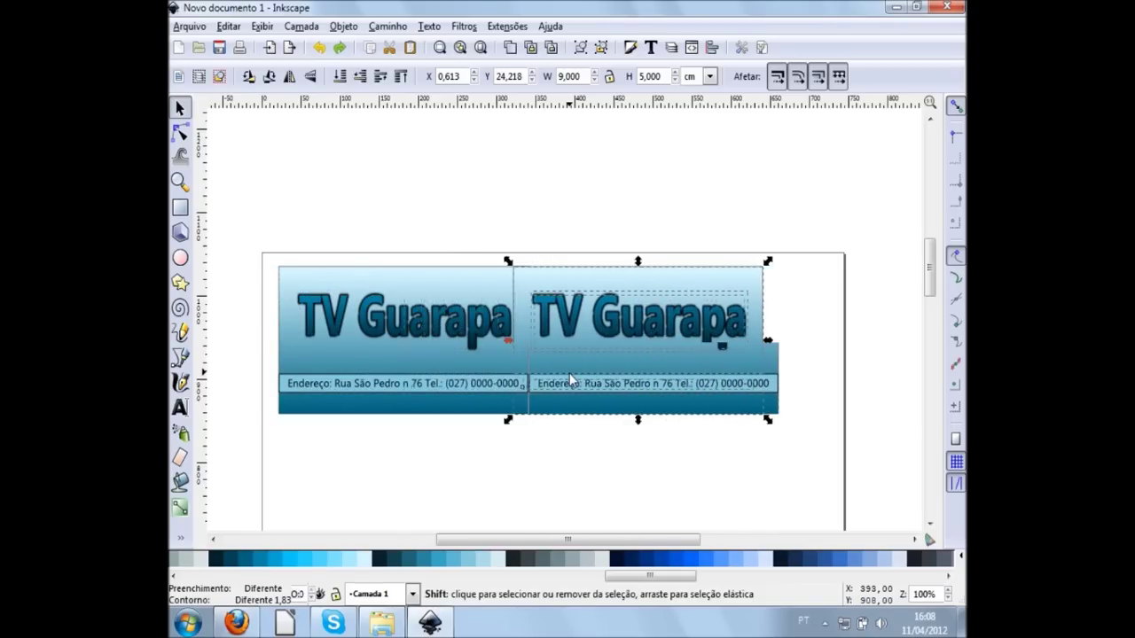
pyautogui.hotkey('shift', 'Right')
pyautogui.hotkey('shift', 'Right')
pyautogui.hotkey('shift', 'Right')
pyautogui.hotkey('shift', 'Right')
pyautogui.hotkey('shift', 'Right')
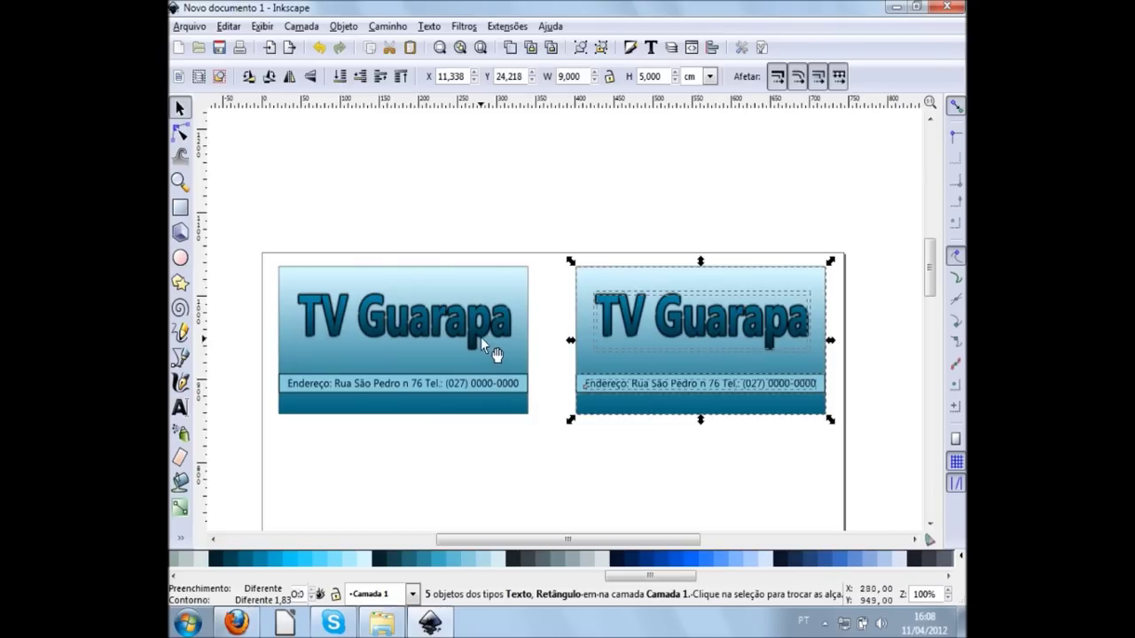
# Duplicate the two-card row and move the copy down below the first row.
pyautogui.click(852, 298)
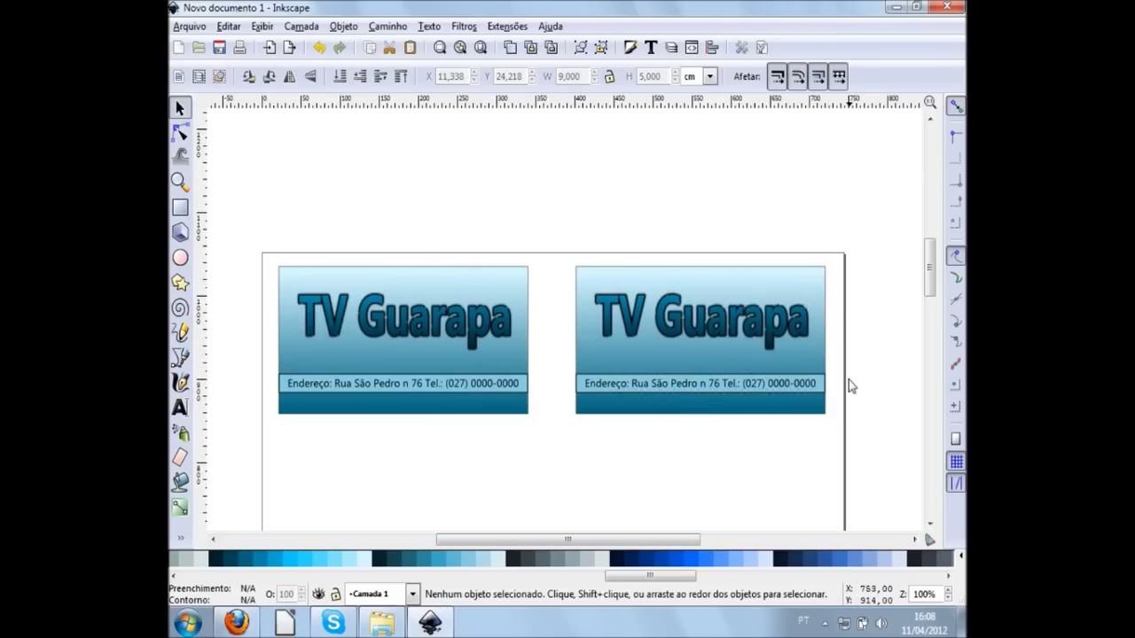
pyautogui.moveTo(856, 484)
pyautogui.mouseDown()
pyautogui.moveTo(197, 187)
pyautogui.moveTo(399, 188)
pyautogui.mouseUp()
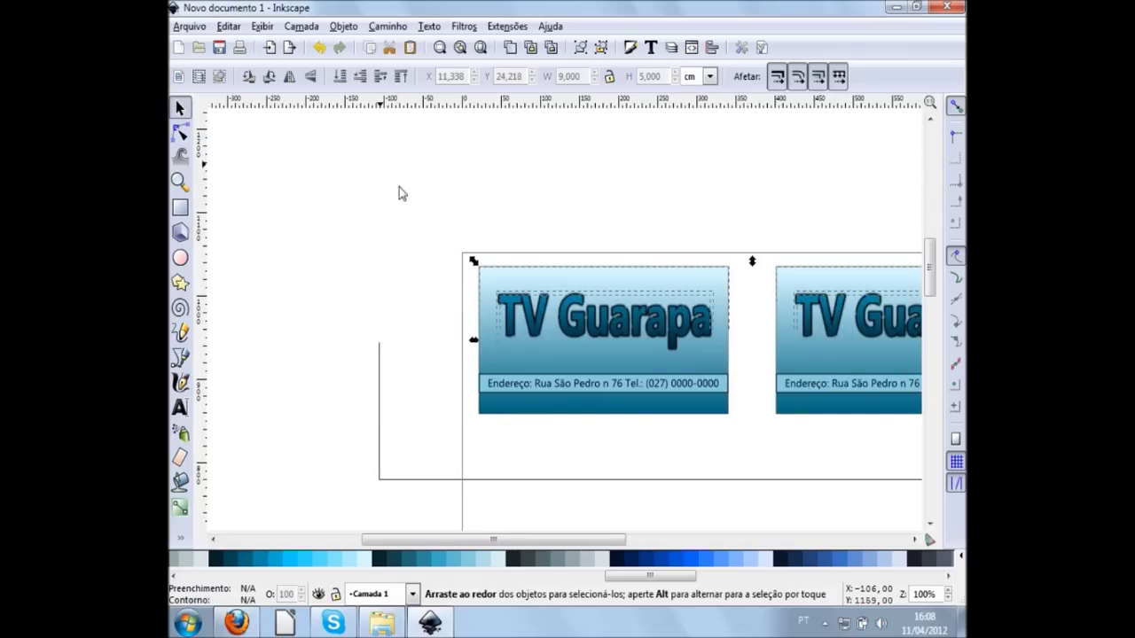
pyautogui.press('3')
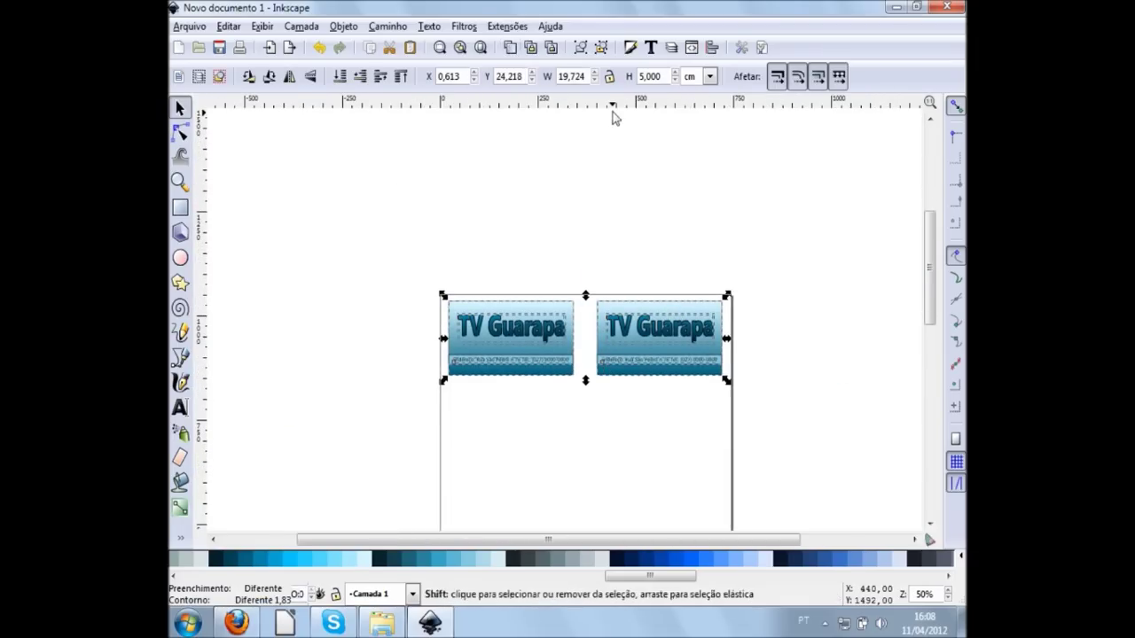
pyautogui.hotkey('ctrl', 'd')
pyautogui.hotkey('shift', 'Down')
pyautogui.hotkey('shift', 'Down')
pyautogui.hotkey('shift', 'Down')
pyautogui.hotkey('shift', 'Down')
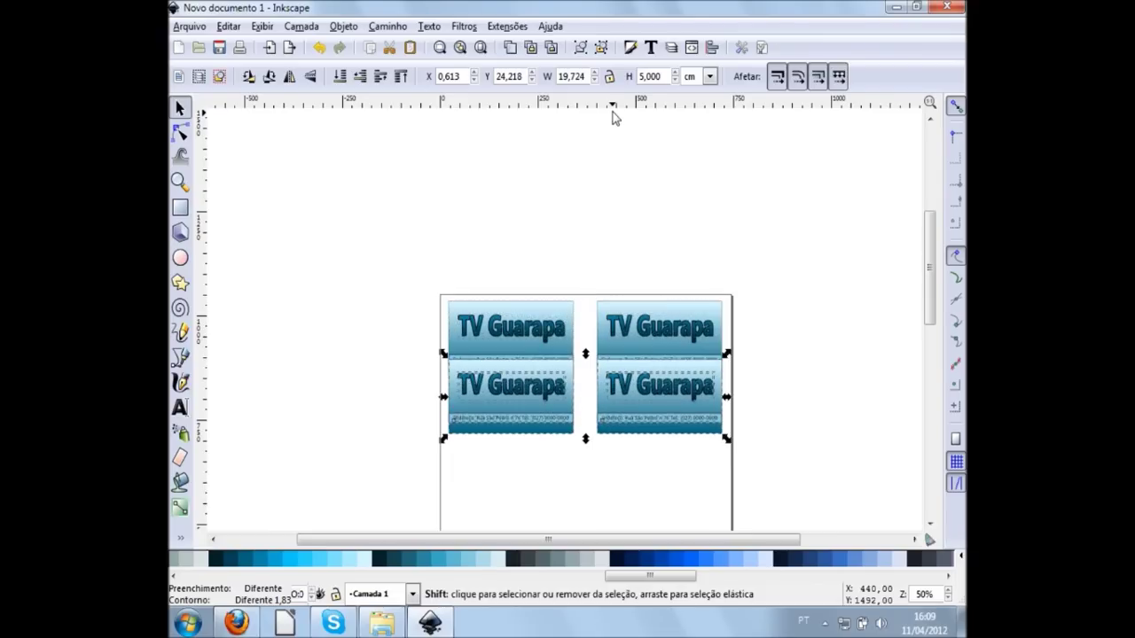
pyautogui.hotkey('shift', 'Down')
pyautogui.hotkey('shift', 'Down')
pyautogui.hotkey('shift', 'Down')
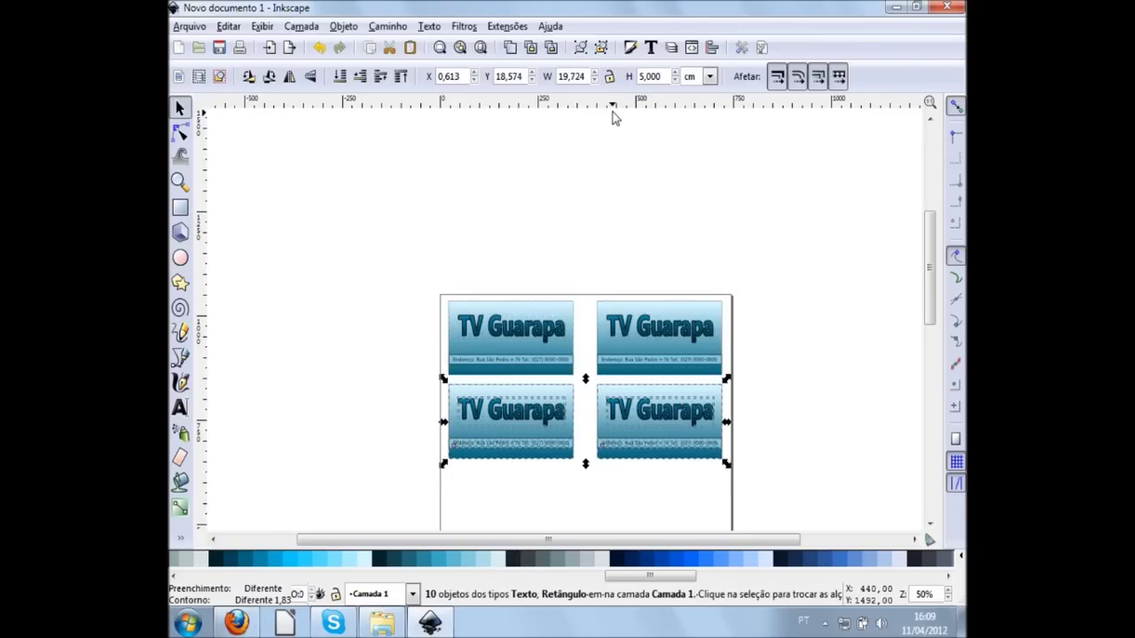
pyautogui.scroll(-1, 772, 392)
pyautogui.scroll(-2, 772, 405)
# Duplicate both rows into a third row and nudge the lower rows slightly down.
pyautogui.click(780, 420)
pyautogui.moveTo(782, 418); pyautogui.dragTo(348, 106)
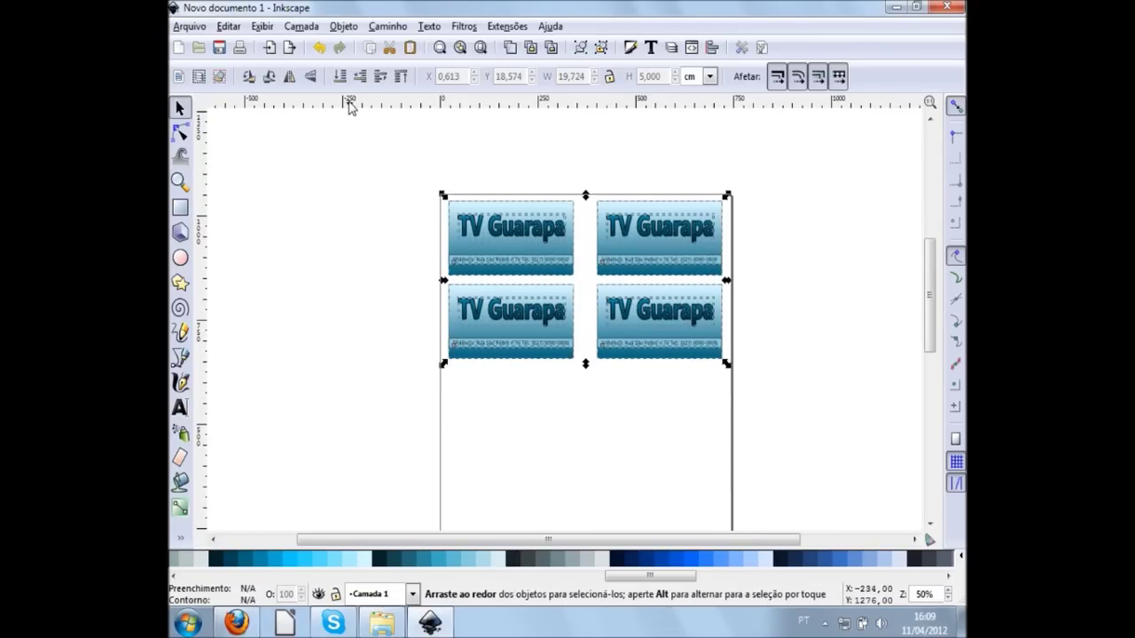
pyautogui.click(511, 48)
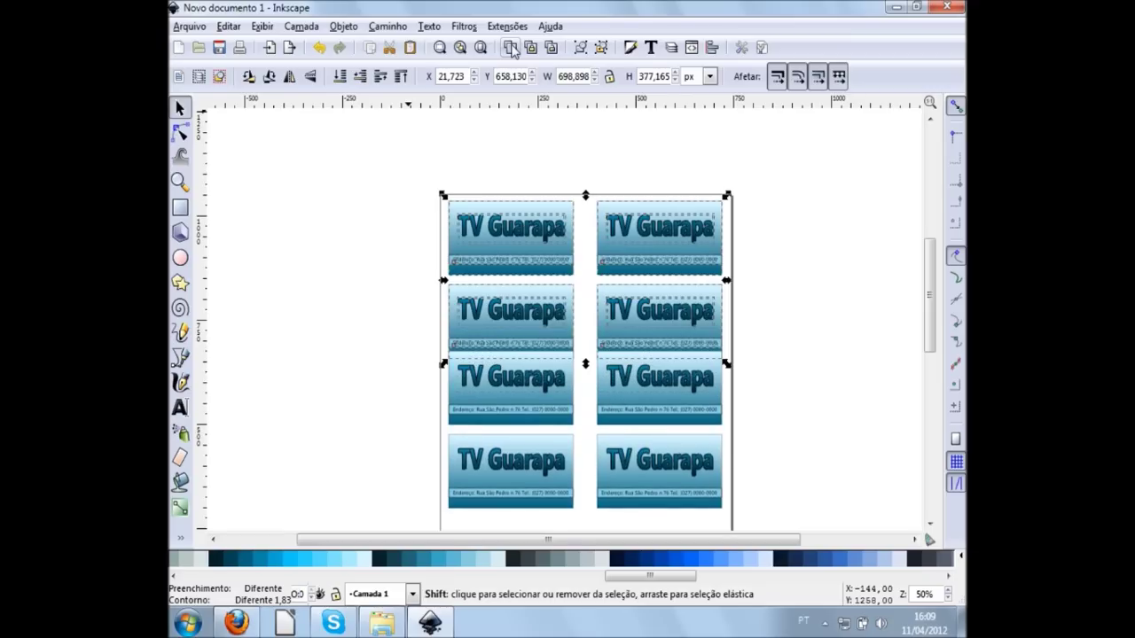
pyautogui.hotkey('shift', 'Up')
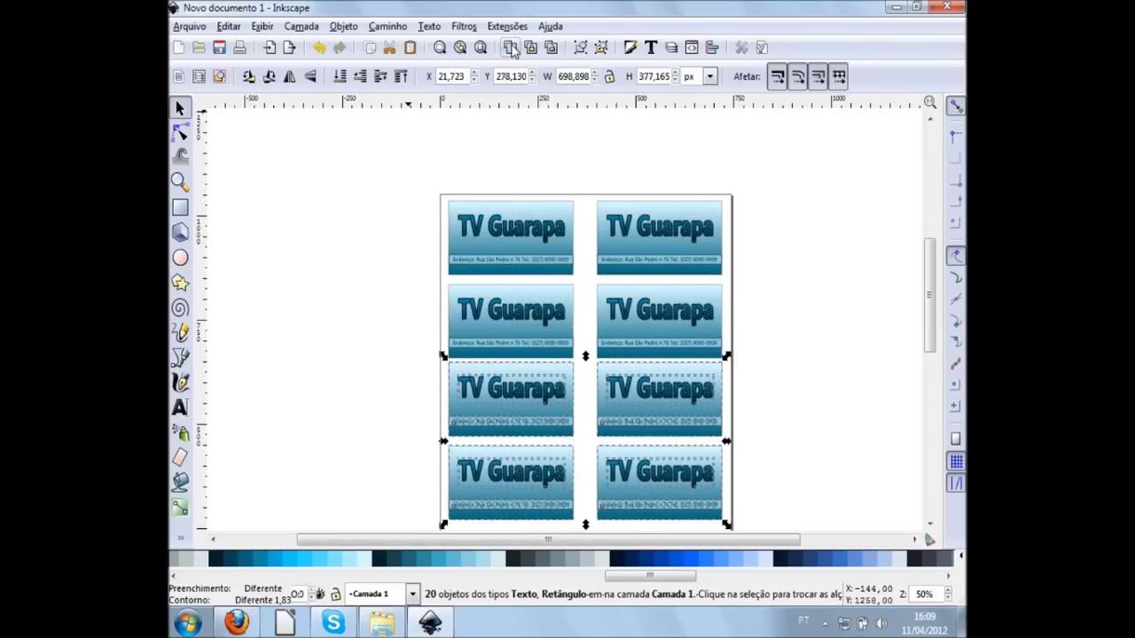
pyautogui.scroll(-3, 633, 152)
pyautogui.press('Down')
pyautogui.press('Down')
pyautogui.press('Down')
pyautogui.click(768, 402)
pyautogui.moveTo(789, 499)
pyautogui.mouseDown()
pyautogui.moveTo(336, 249)
pyautogui.moveTo(344, 260)
pyautogui.mouseUp()
pyautogui.scroll(-2, 344, 260)
# Duplicate the middle and bottom card rows and shift the copies down the page.
pyautogui.click(776, 362)
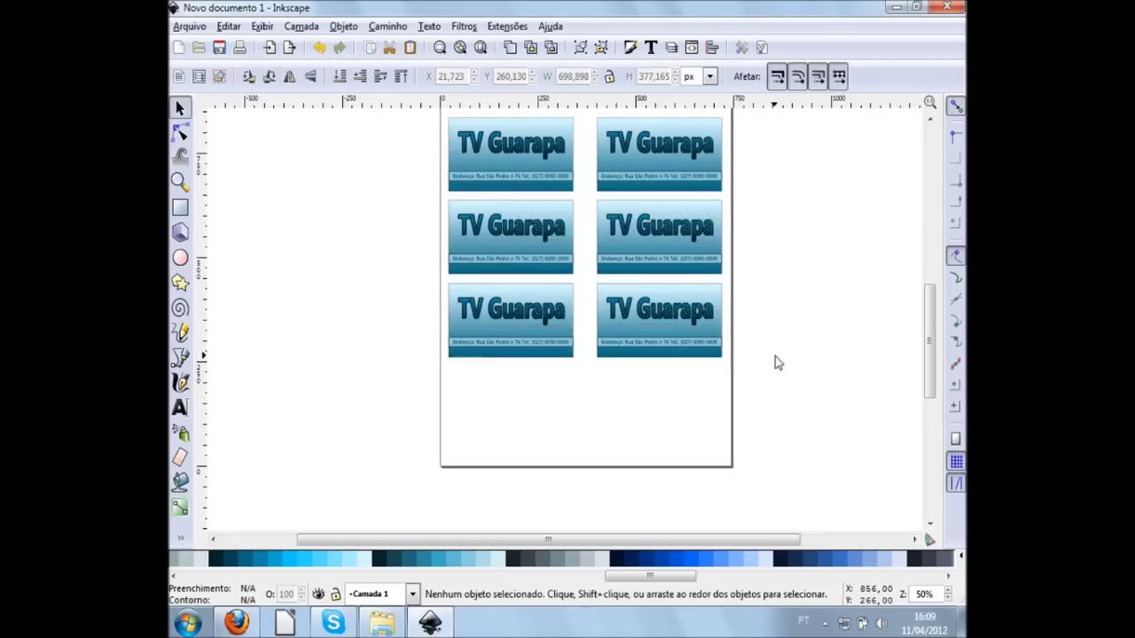
pyautogui.moveTo(805, 424); pyautogui.dragTo(297, 188)
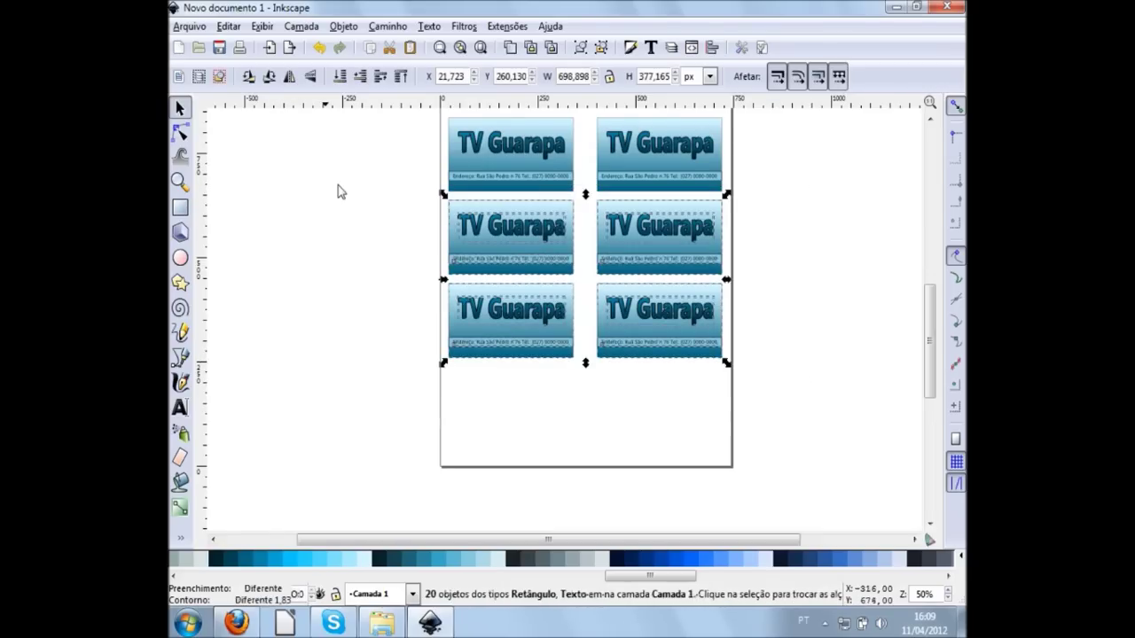
pyautogui.click(511, 49)
pyautogui.hotkey('shift', 'Down')
pyautogui.hotkey('shift', 'Down')
pyautogui.hotkey('shift', 'Down')
pyautogui.hotkey('shift', 'Down')
pyautogui.hotkey('shift', 'Down')
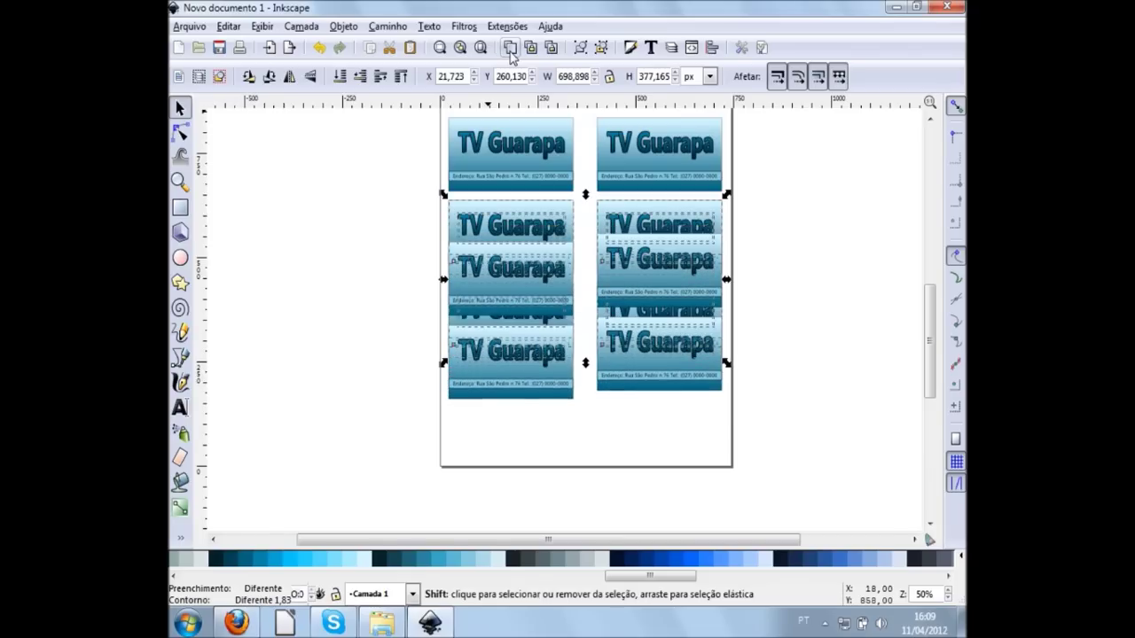
pyautogui.hotkey('shift', 'Down')
pyautogui.hotkey('shift', 'Down')
pyautogui.hotkey('shift', 'Down')
pyautogui.hotkey('shift', 'Down')
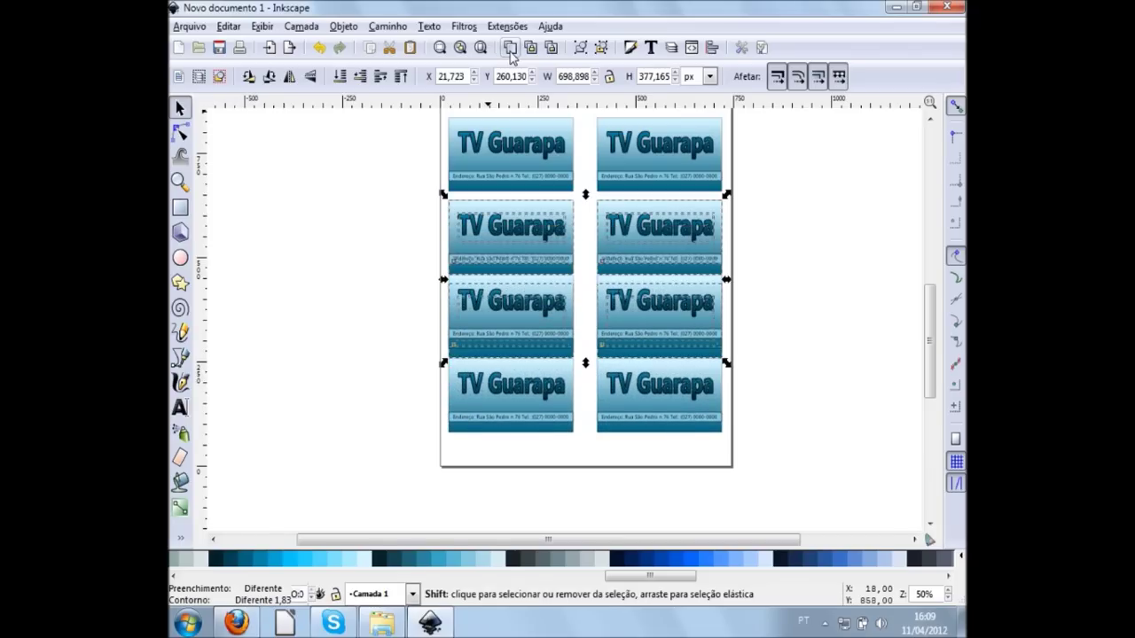
pyautogui.hotkey('shift', 'Down')
pyautogui.hotkey('shift', 'Down')
pyautogui.hotkey('shift', 'Down')
pyautogui.hotkey('shift', 'Down')
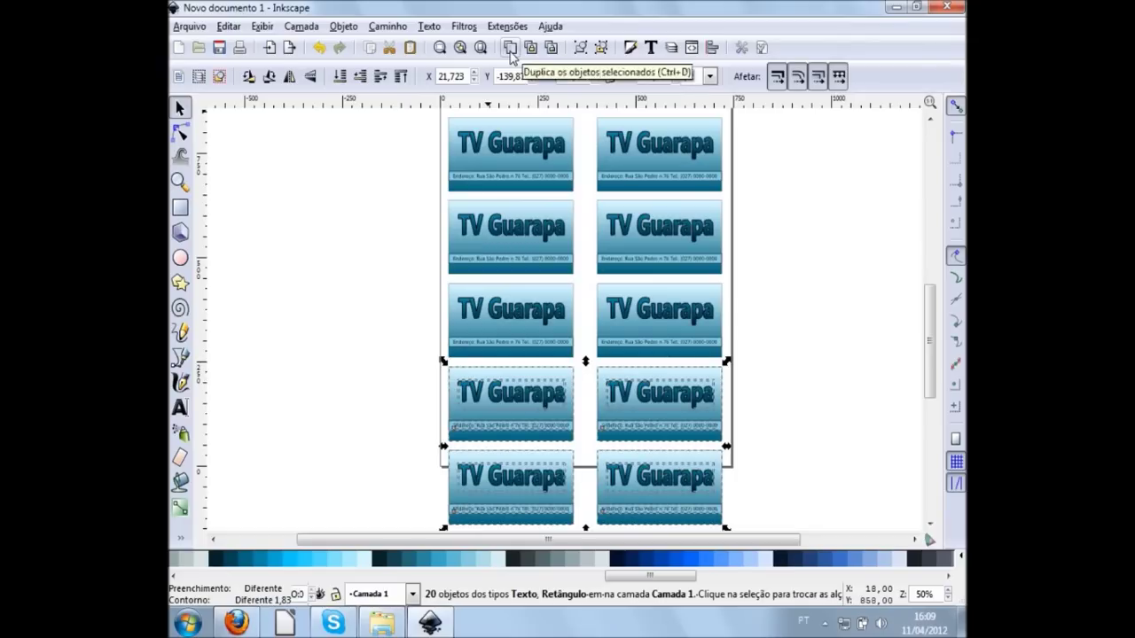
pyautogui.scroll(-4, 586, 350)
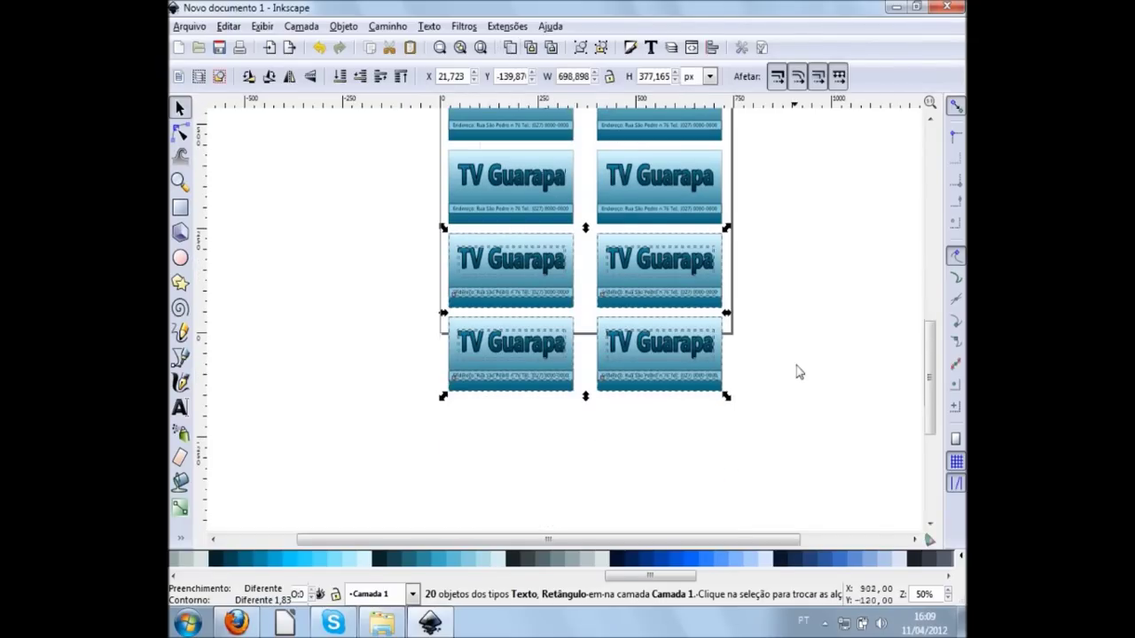
# Delete the extra card row hanging off the page's bottom edge.
pyautogui.click(592, 454)
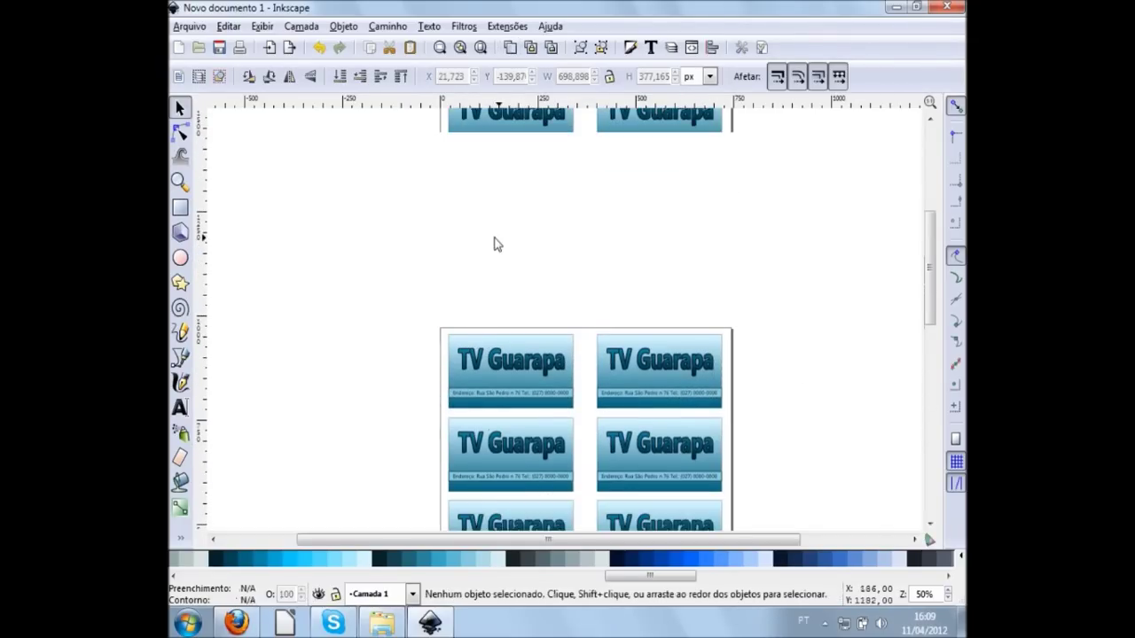
pyautogui.scroll(-5, 736, 344)
pyautogui.scroll(2, 736, 343)
pyautogui.scroll(2, 749, 372)
pyautogui.moveTo(760, 429)
pyautogui.mouseDown()
pyautogui.moveTo(371, 320)
pyautogui.moveTo(334, 274)
pyautogui.mouseUp()
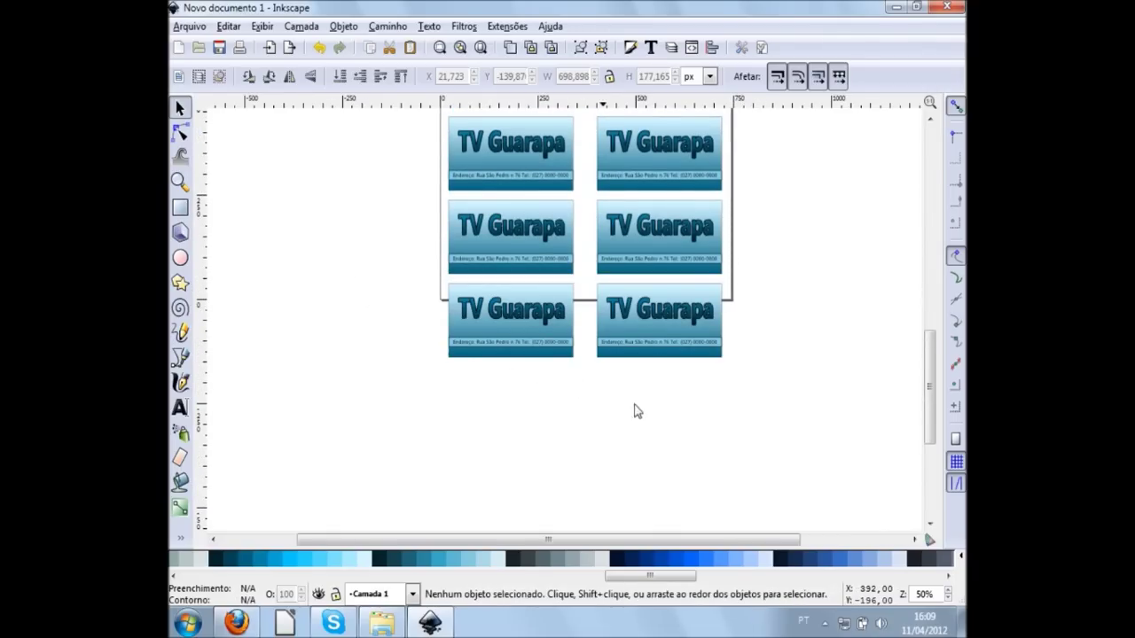
pyautogui.moveTo(763, 436); pyautogui.dragTo(321, 276)
pyautogui.press('Delete')
pyautogui.scroll(3, 730, 416)
pyautogui.scroll(2, 727, 421)
pyautogui.scroll(2, 727, 421)
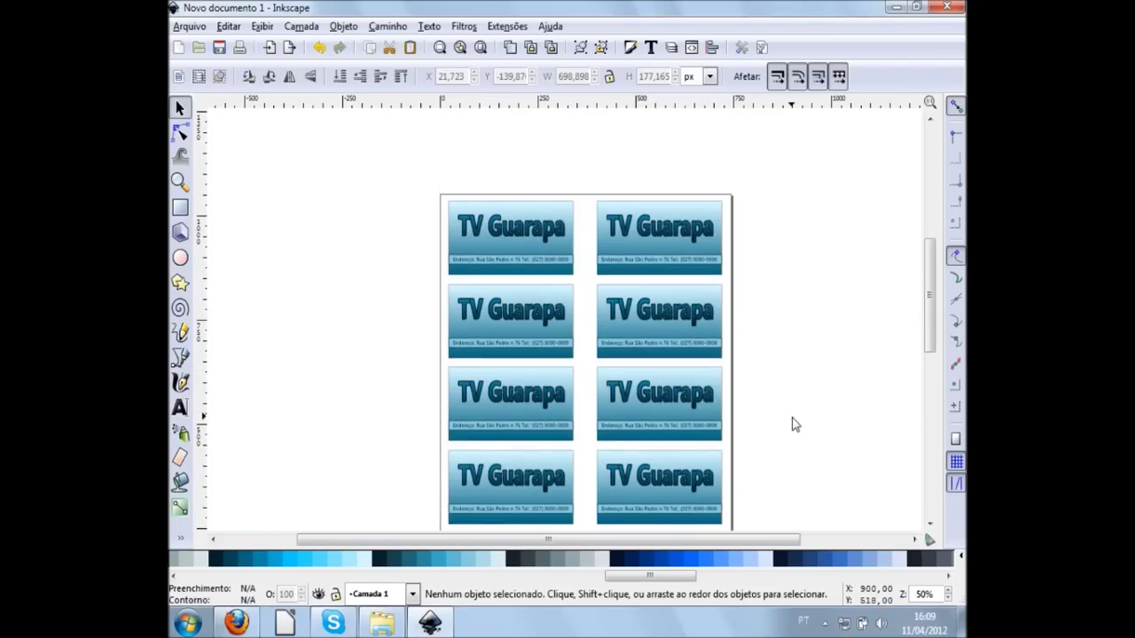
pyautogui.click(182, 33)
pyautogui.click(246, 238)
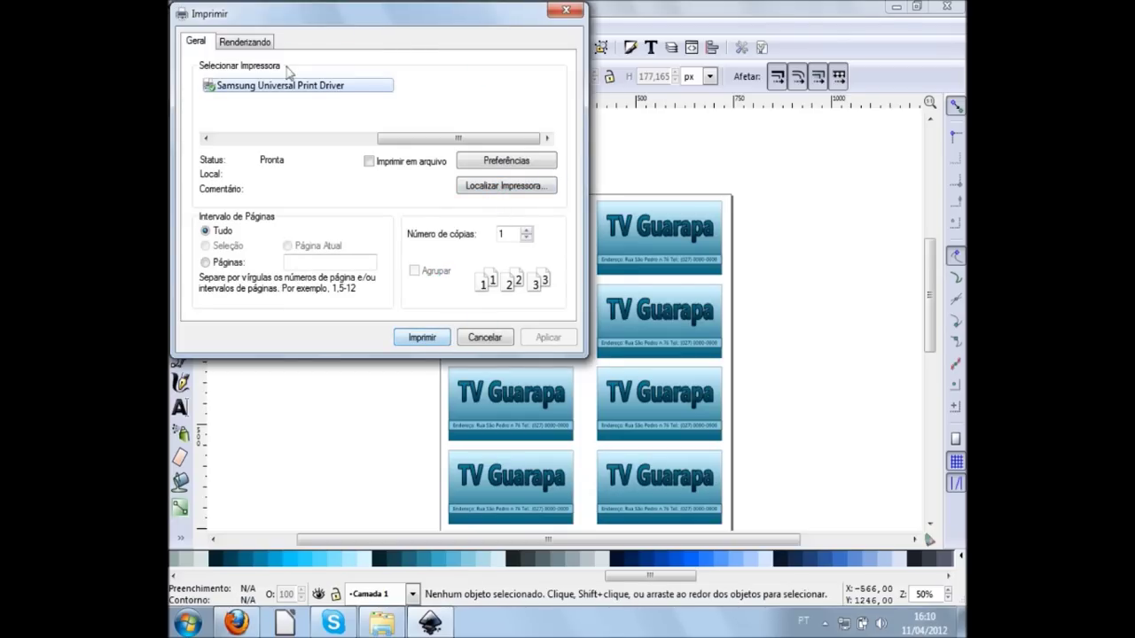
pyautogui.rightClick(259, 86)
pyautogui.click(567, 10)
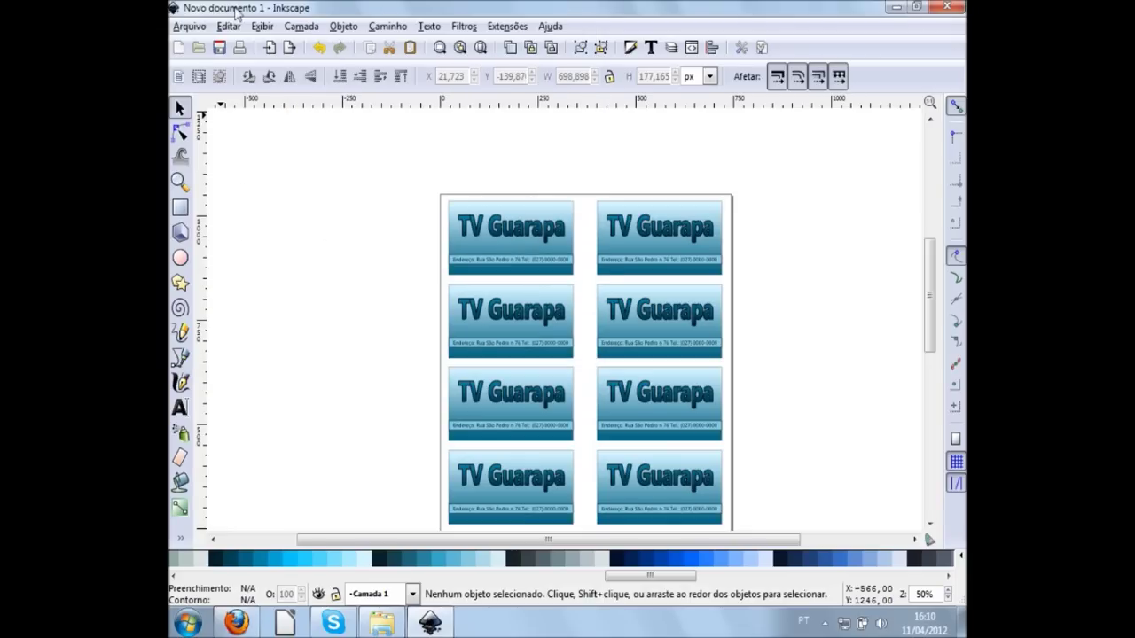
pyautogui.click(199, 26)
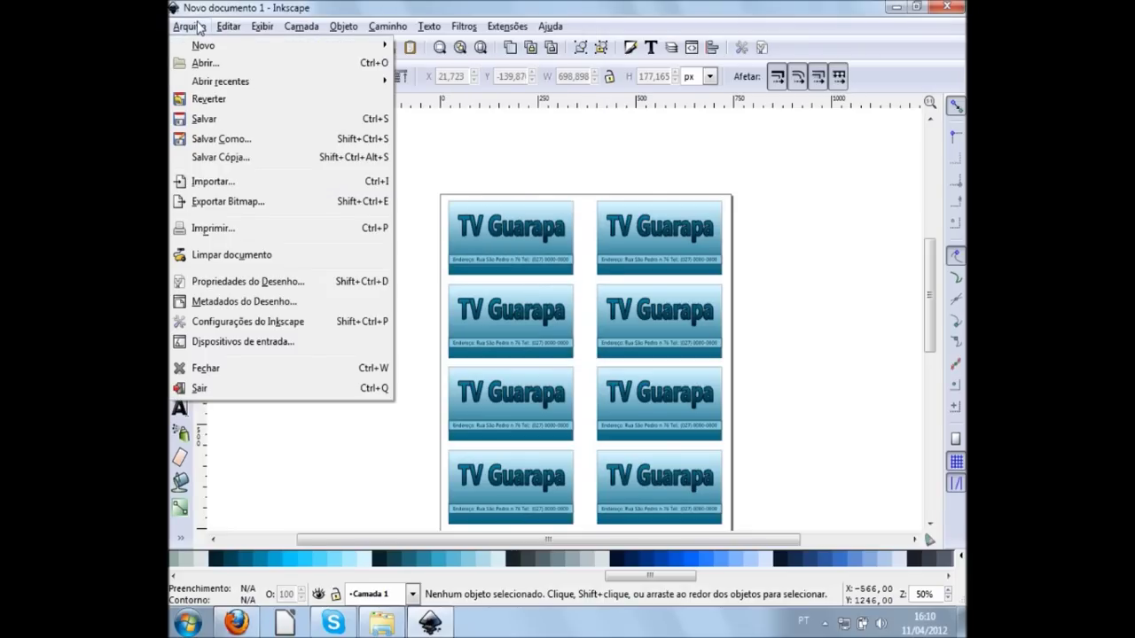
pyautogui.click(200, 27)
pyautogui.click(464, 27)
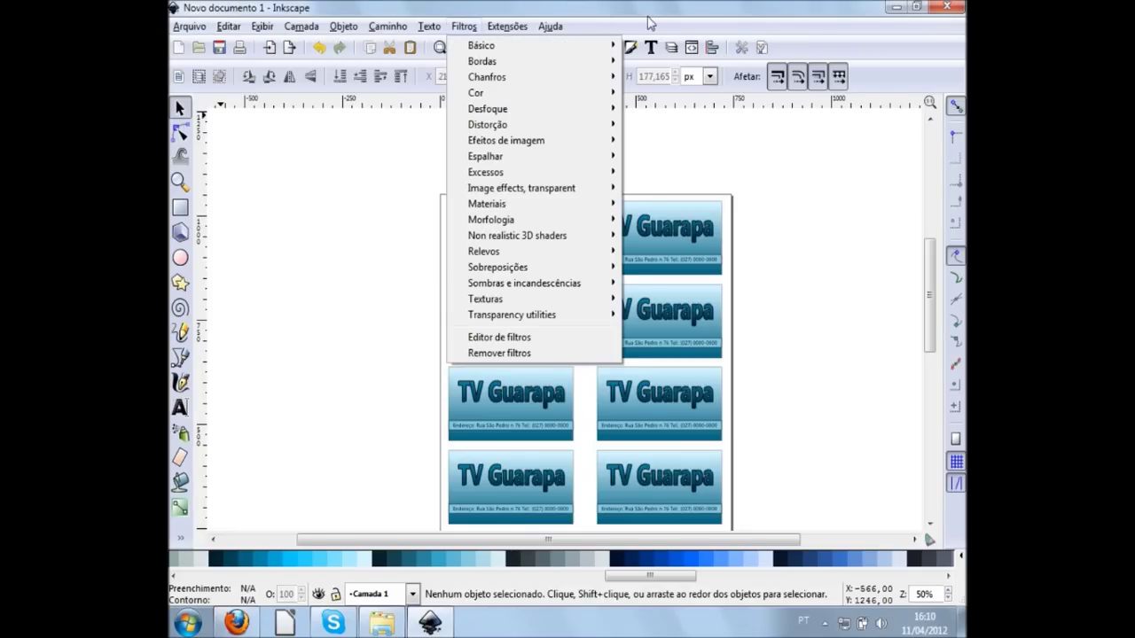
pyautogui.click(703, 124)
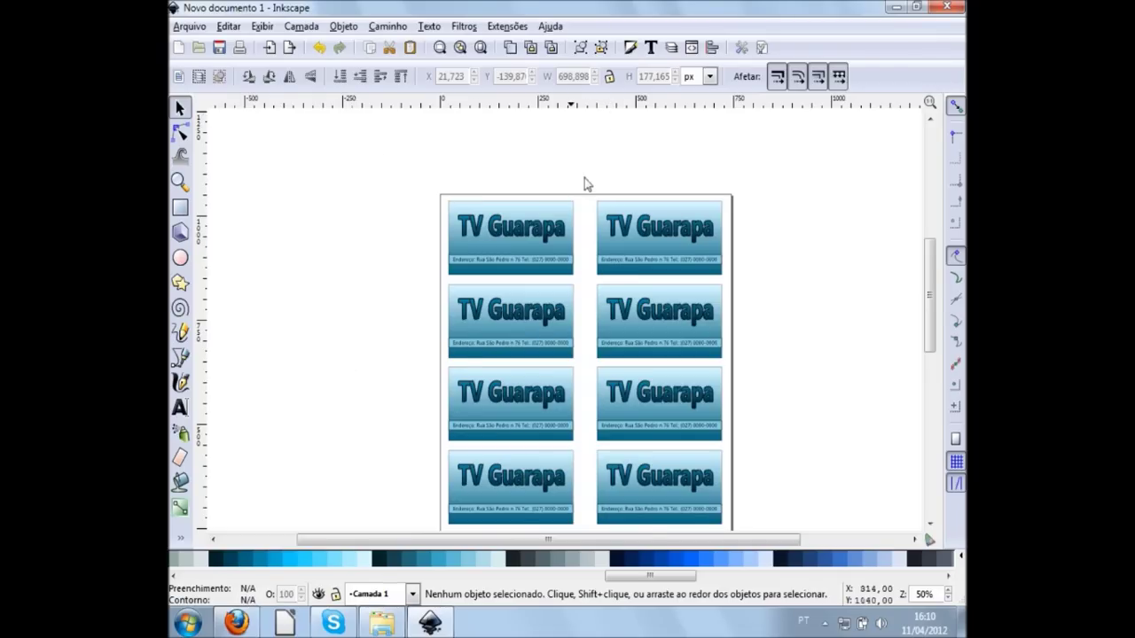
pyautogui.scroll(-5, 517, 319)
pyautogui.scroll(6, 517, 317)
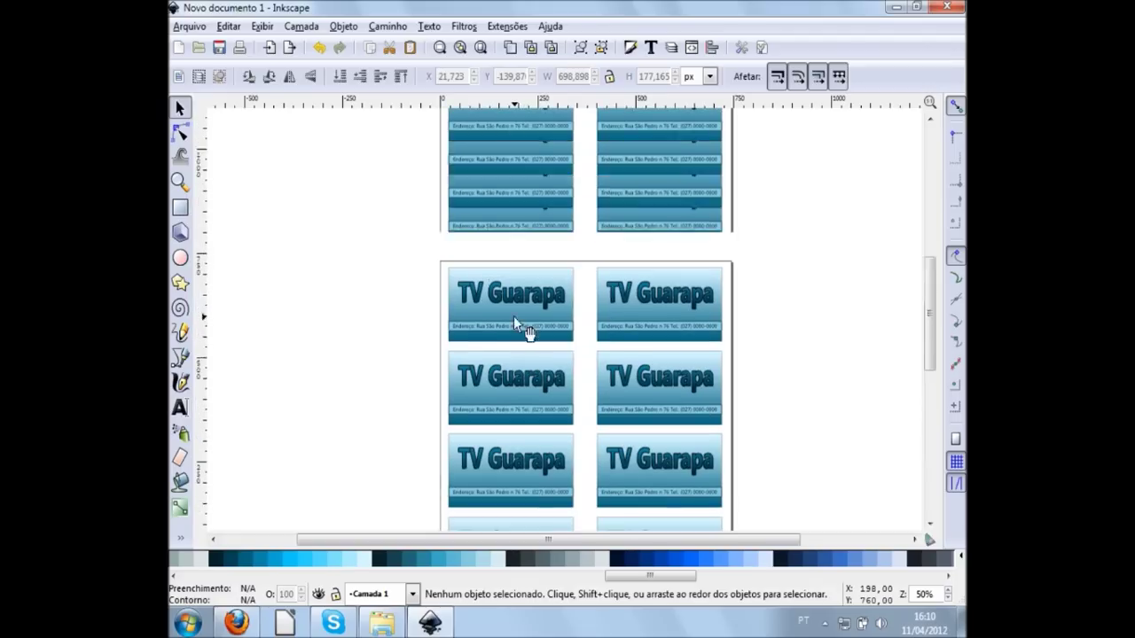
pyautogui.click(197, 29)
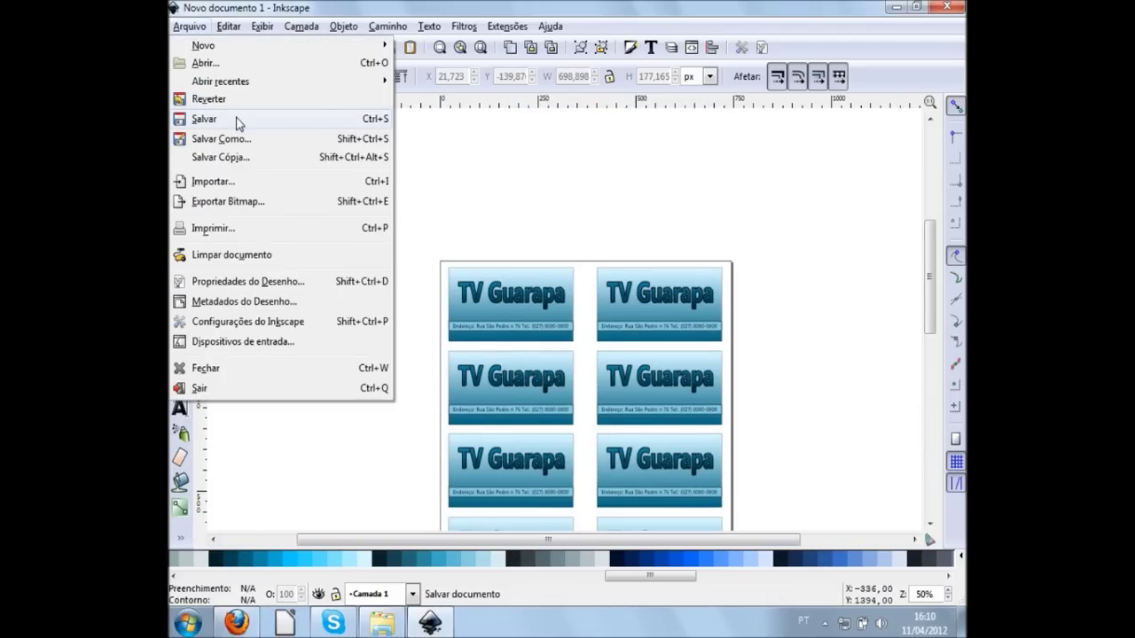
pyautogui.click(449, 167)
pyautogui.moveTo(329, 183)
pyautogui.mouseDown()
pyautogui.moveTo(516, 314)
pyautogui.moveTo(794, 441)
pyautogui.mouseUp()
pyautogui.scroll(-3, 793, 423)
pyautogui.scroll(-2, 793, 425)
pyautogui.scroll(-1, 794, 441)
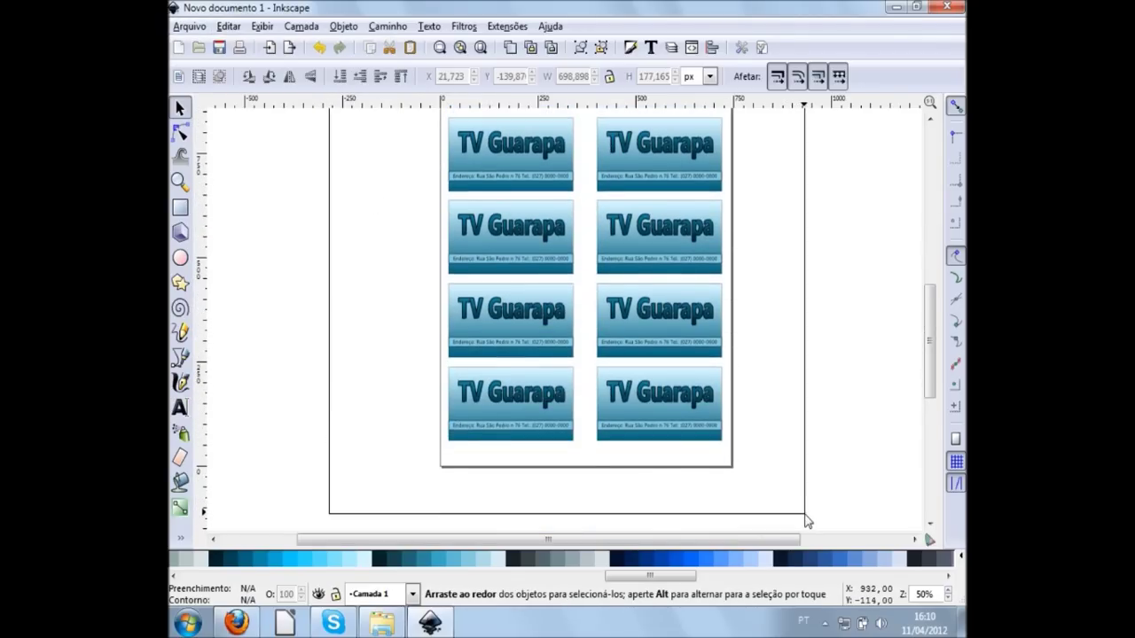
pyautogui.moveTo(794, 441); pyautogui.dragTo(805, 521)
pyautogui.scroll(3, 760, 311)
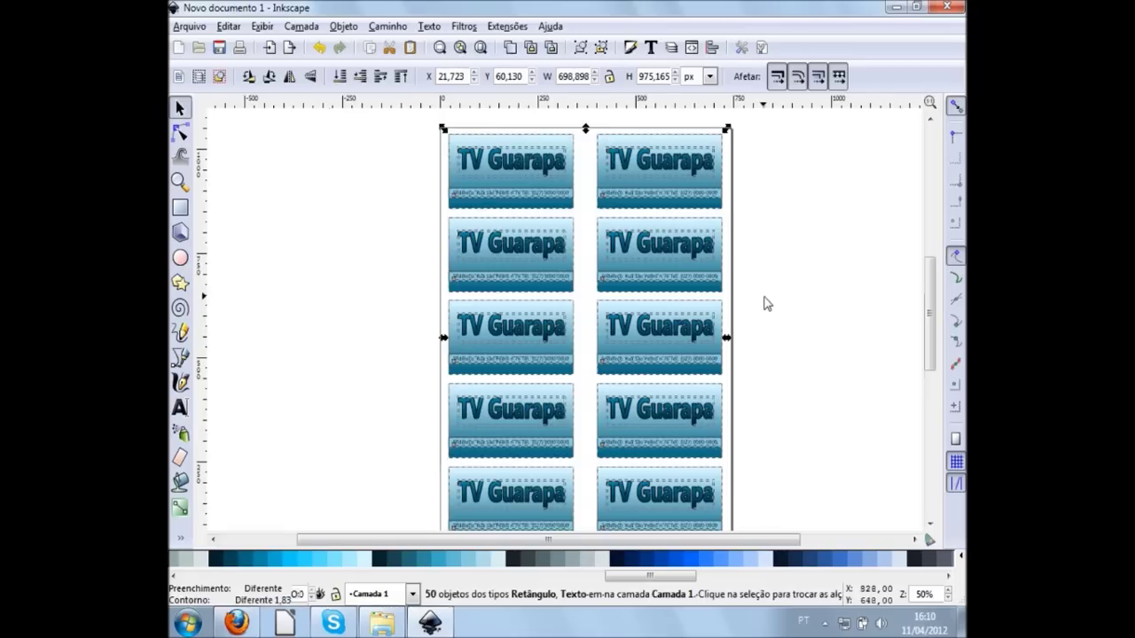
pyautogui.scroll(3, 765, 306)
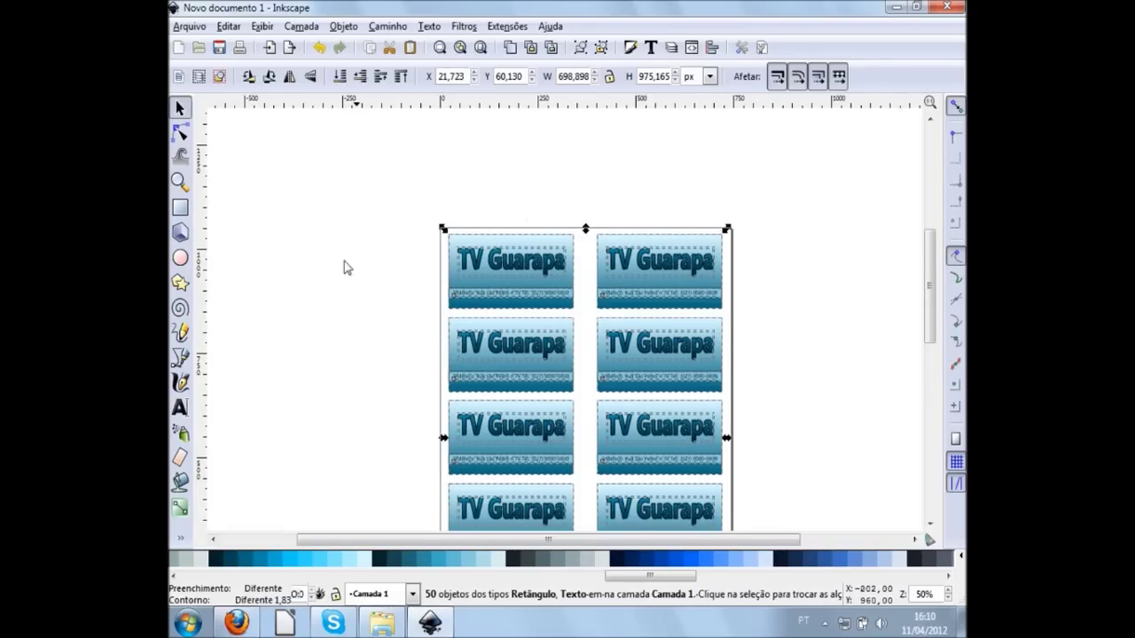
pyautogui.click(190, 27)
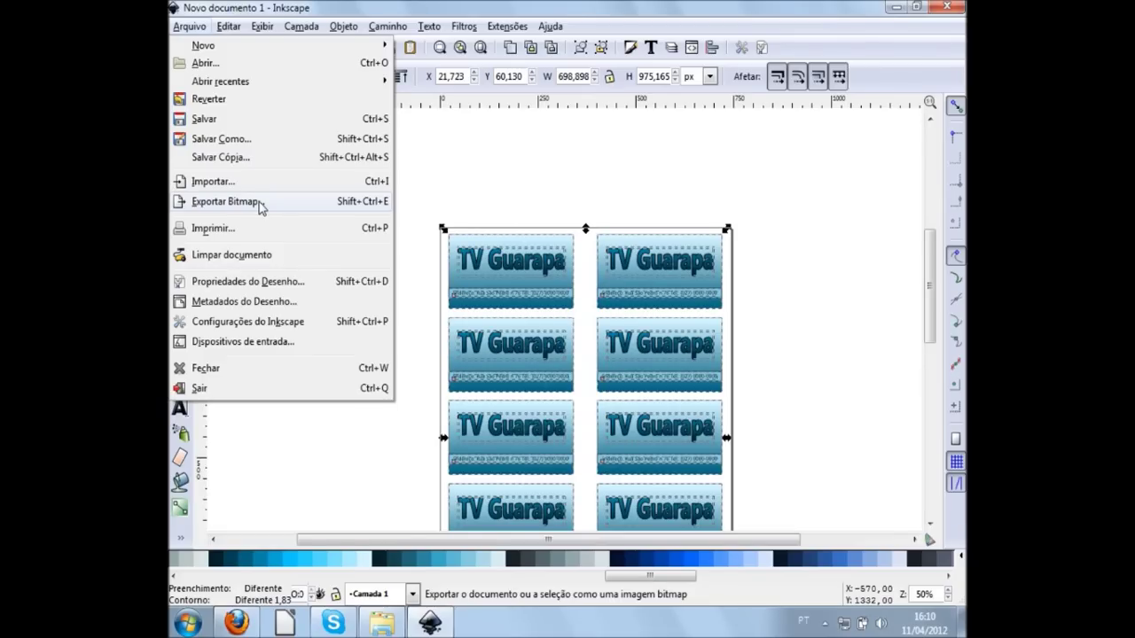
pyautogui.click(431, 183)
pyautogui.click(349, 215)
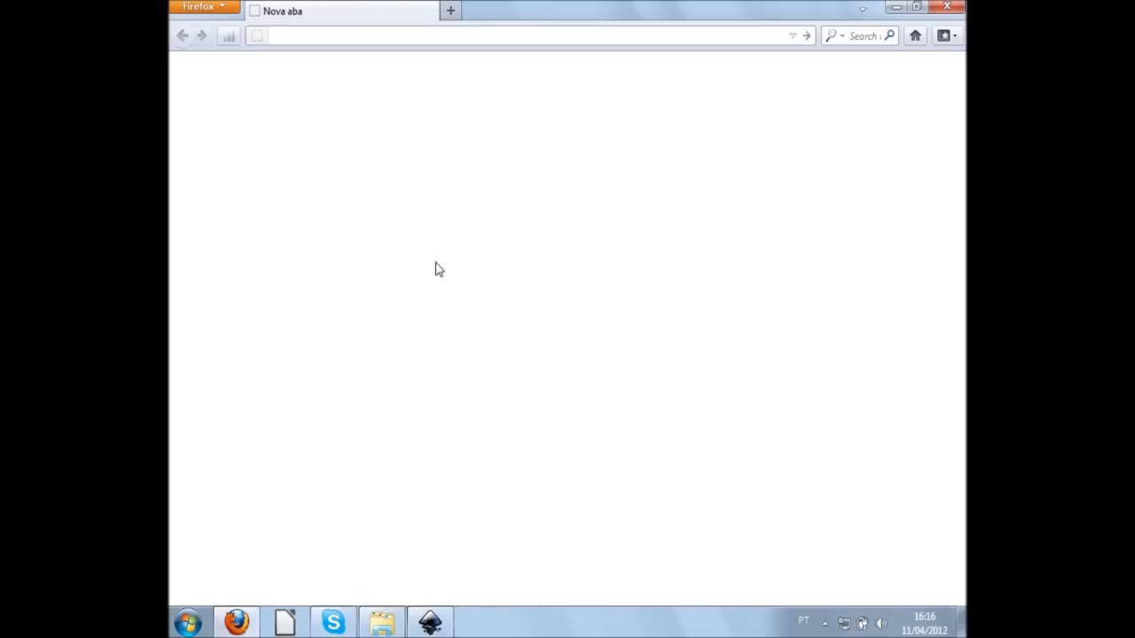
pyautogui.write('www')
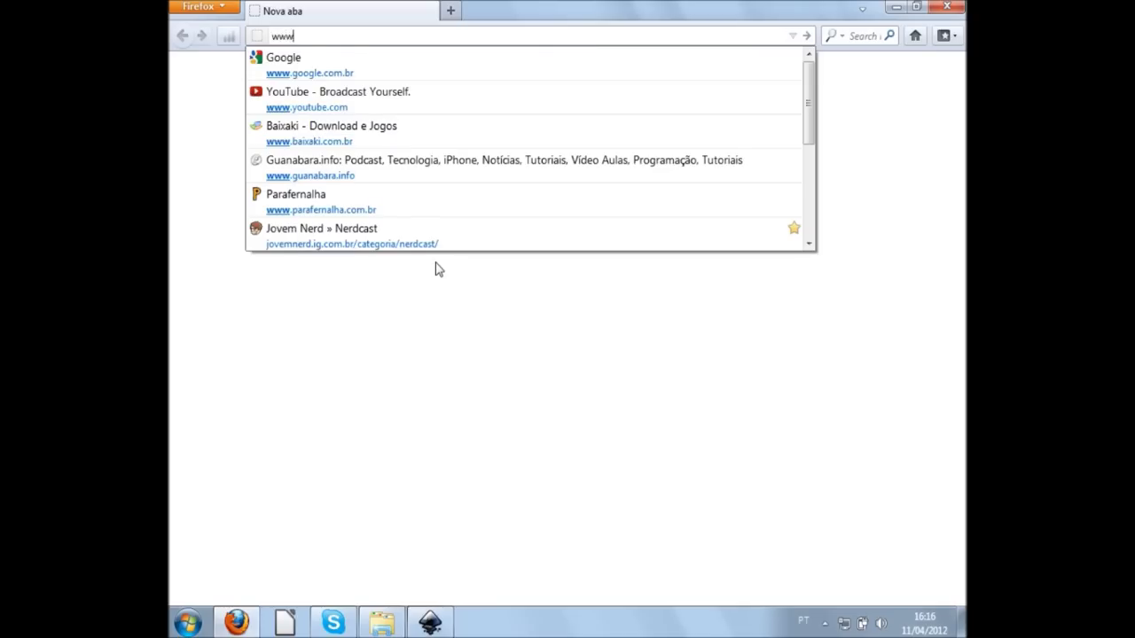
pyautogui.write('.youtube.com/tvguarapa')
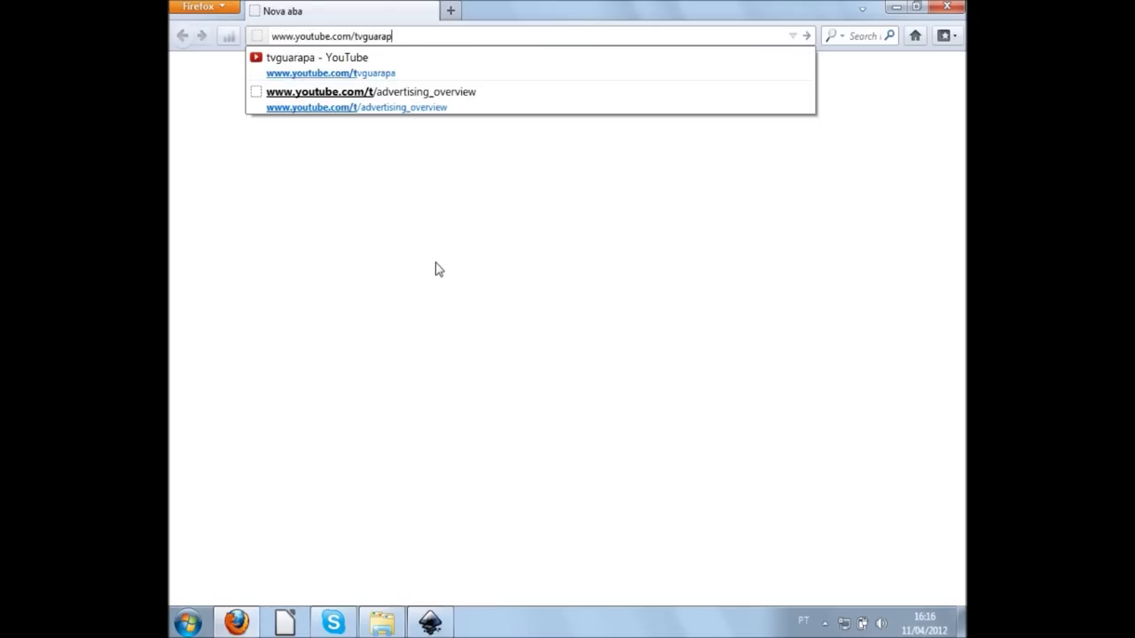
pyautogui.press('Return')
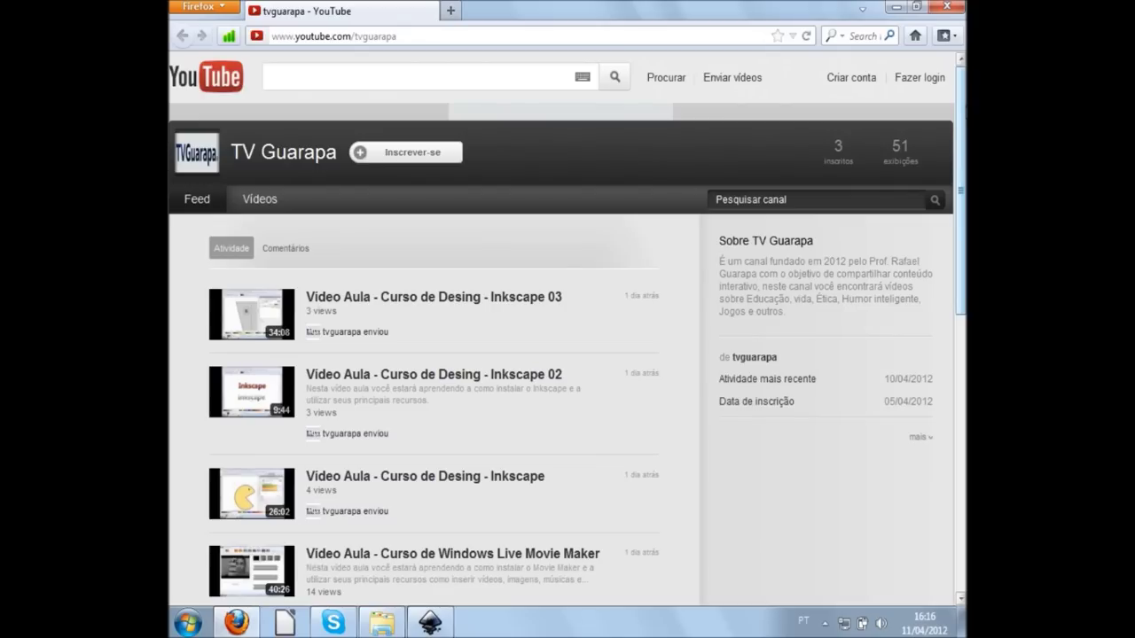
pyautogui.scroll(-2, 567, 329)
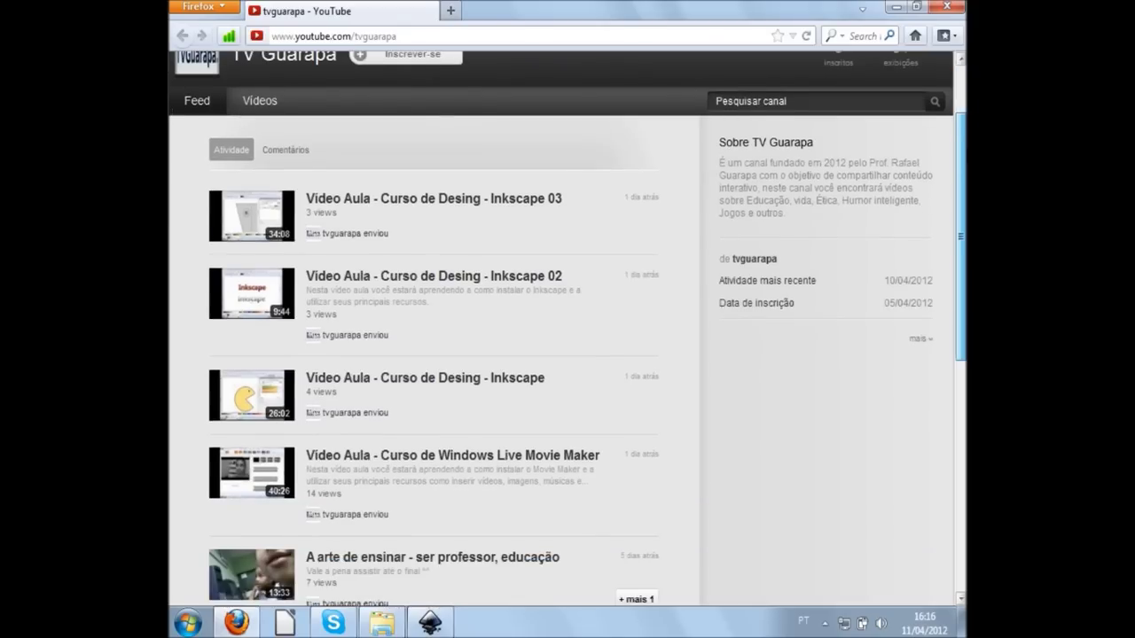
pyautogui.scroll(-1, 696, 402)
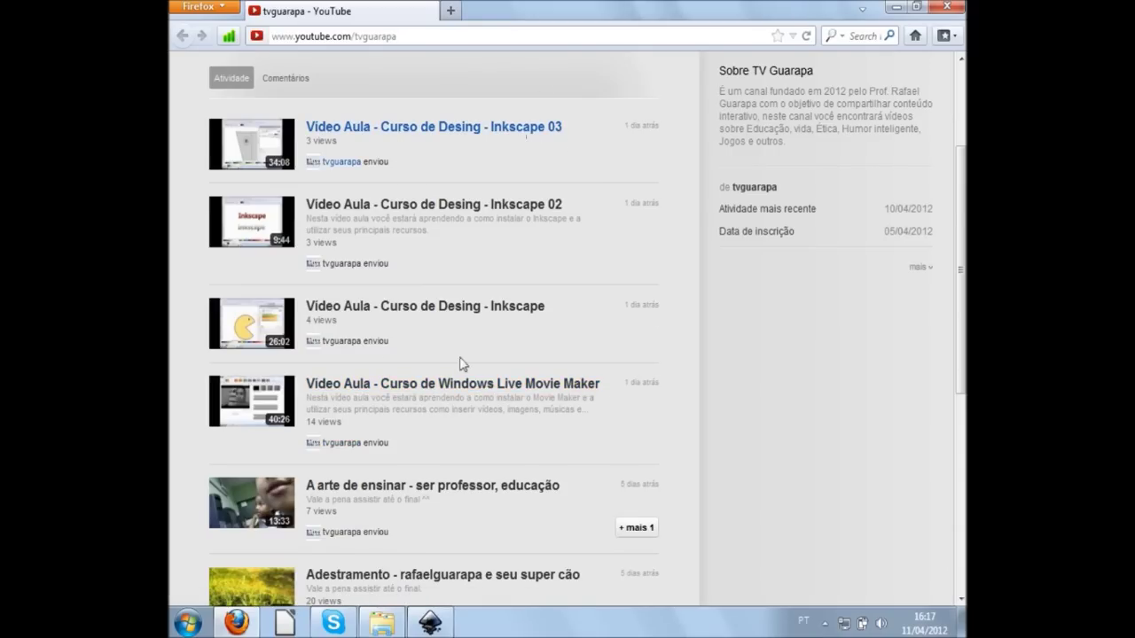
pyautogui.click(430, 624)
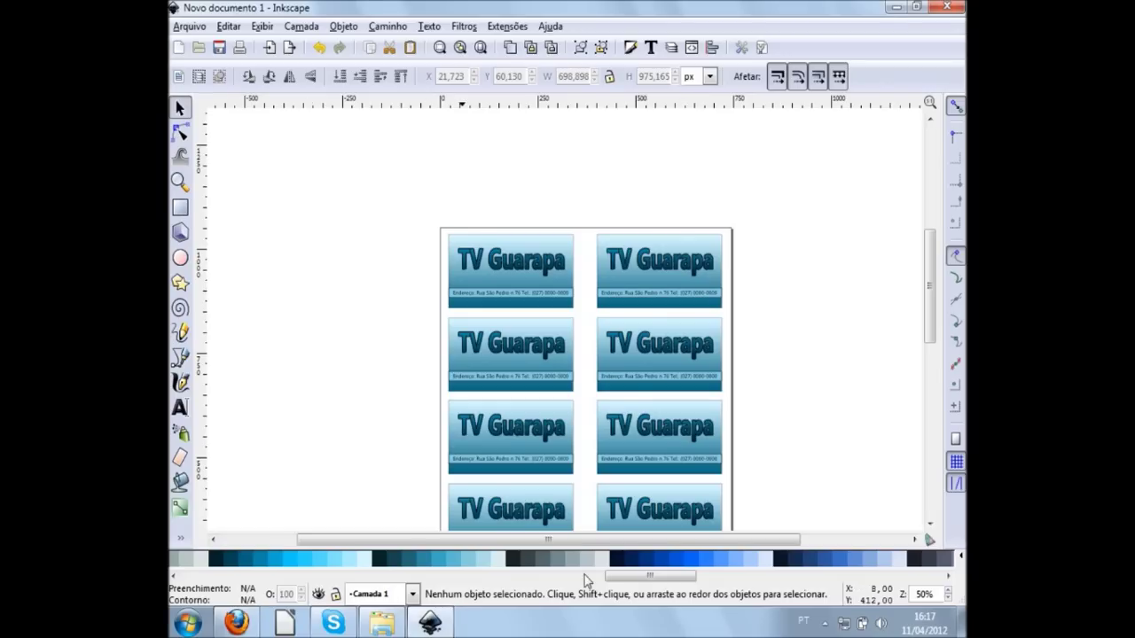